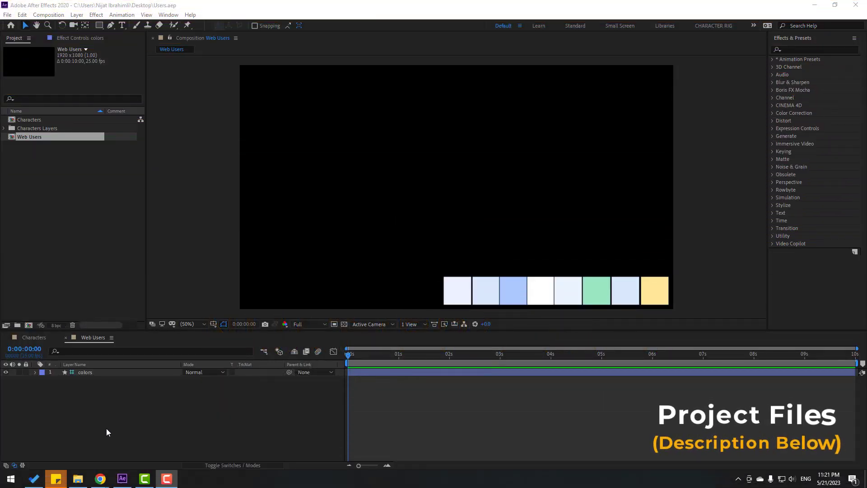
- Create a 1920 x 1080 px solid named BG, sampling its colour from the second, pale blue swatch
{"action": "right_click", "coordinate": [99, 405]}
{"action": "mouse_move", "coordinate": [194, 306]}
{"action": "left_click", "coordinate": [232, 329]}
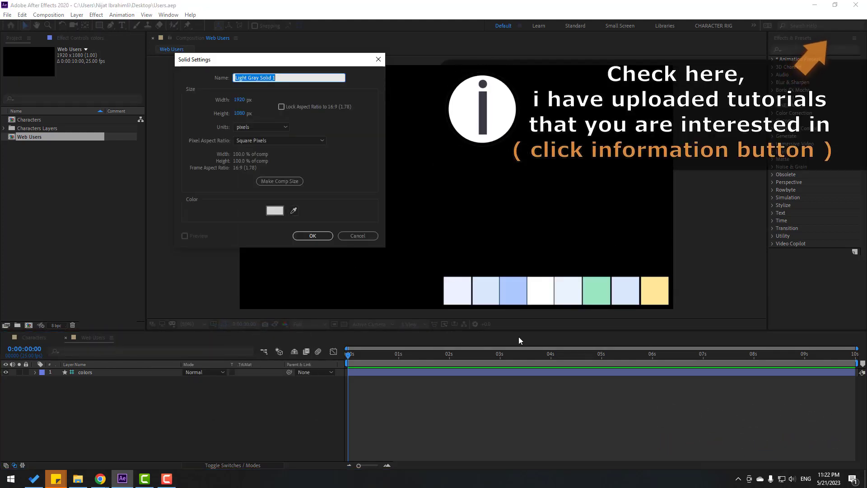
{"action": "left_click", "coordinate": [293, 210]}
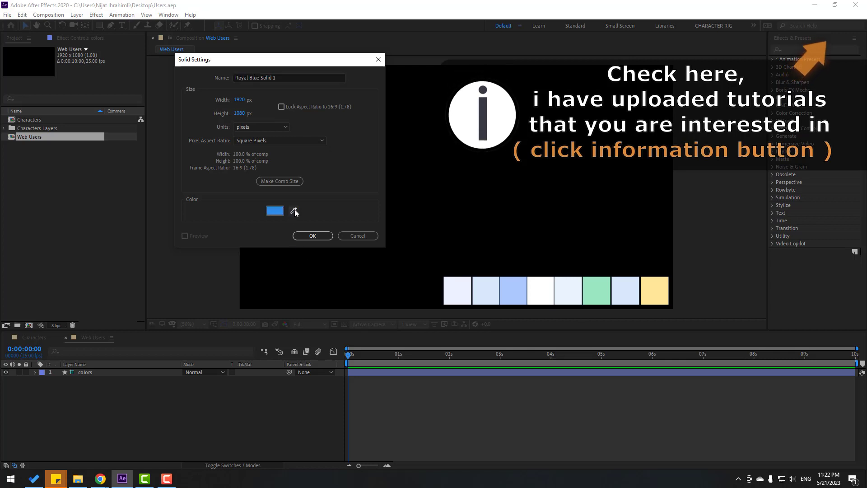
{"action": "left_click", "coordinate": [486, 287]}
{"action": "left_click", "coordinate": [292, 78]}
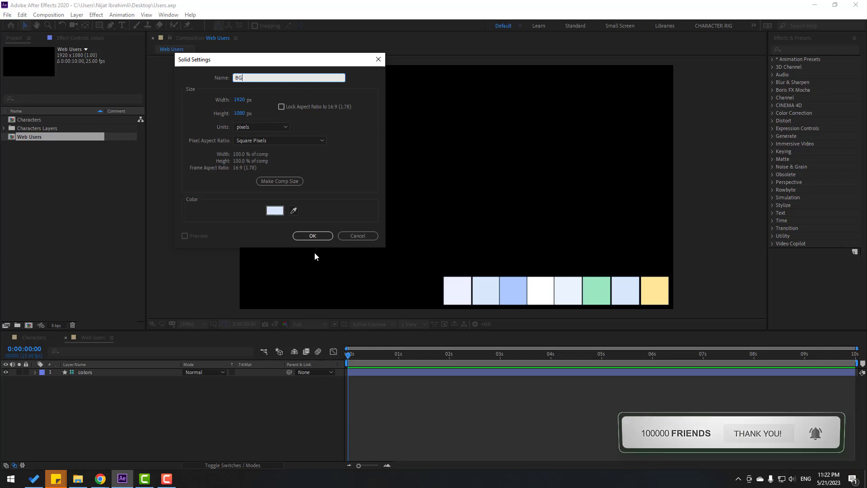
{"action": "type", "text": "BG"}
{"action": "left_click", "coordinate": [313, 235]}
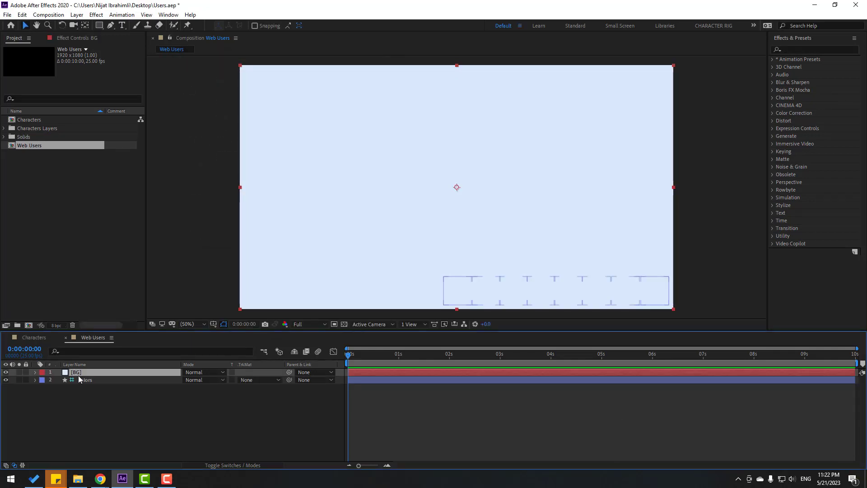
- Place the BG layer beneath the colors layer and hide it
{"action": "left_click_drag", "start_coordinate": [92, 372], "coordinate": [86, 387]}
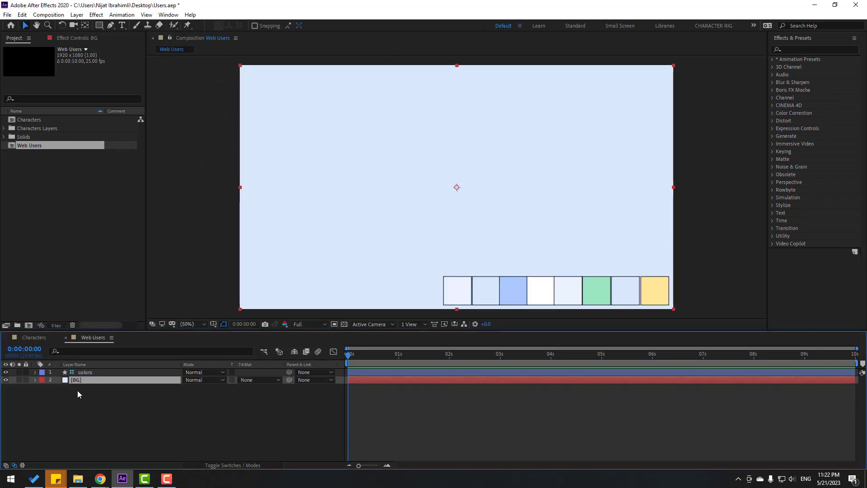
{"action": "left_click", "coordinate": [6, 380]}
{"action": "left_click", "coordinate": [47, 402]}
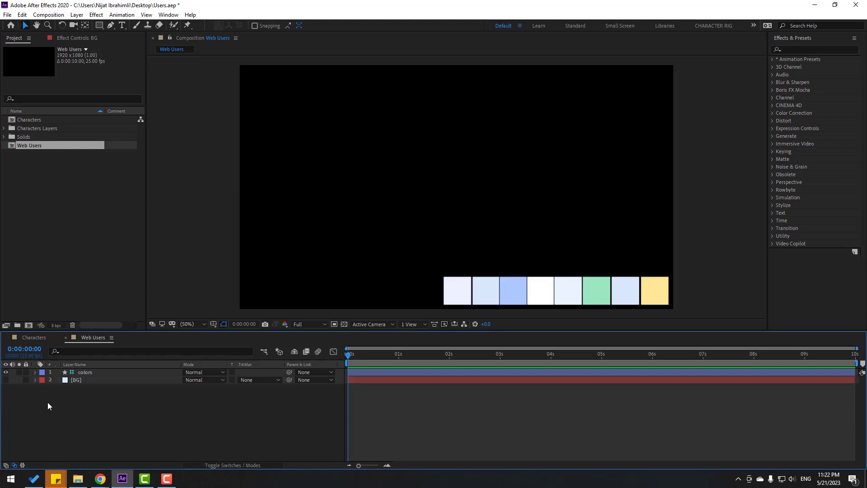
- Draw a rounded rectangle about 1300 x 664 px in the composition with the Rounded Rectangle Tool
{"action": "left_click", "coordinate": [100, 28]}
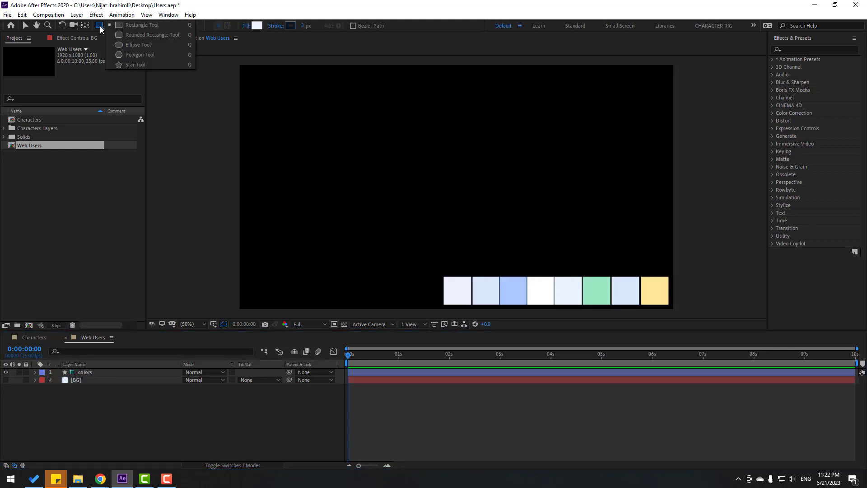
{"action": "left_click", "coordinate": [155, 35]}
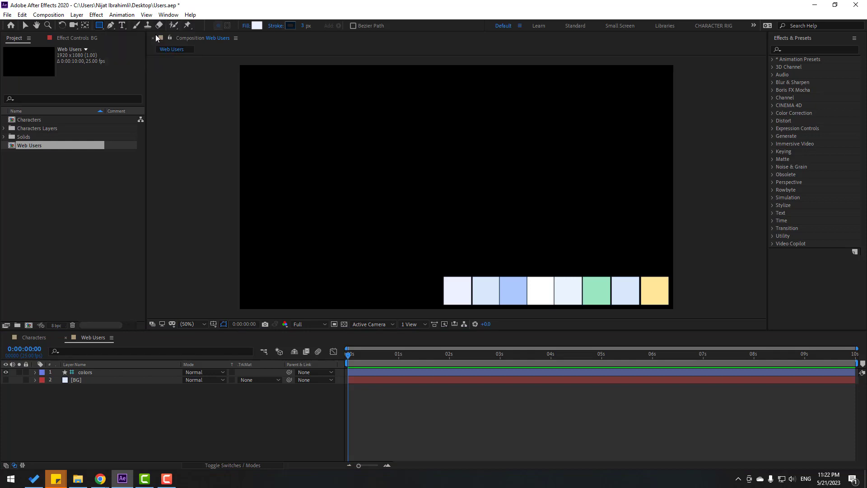
{"action": "mouse_move", "coordinate": [342, 99]}
{"action": "left_mouse_down"}
{"action": "mouse_move", "coordinate": [413, 194]}
{"action": "mouse_move", "coordinate": [551, 246]}
{"action": "mouse_move", "coordinate": [636, 249]}
{"action": "left_mouse_up"}
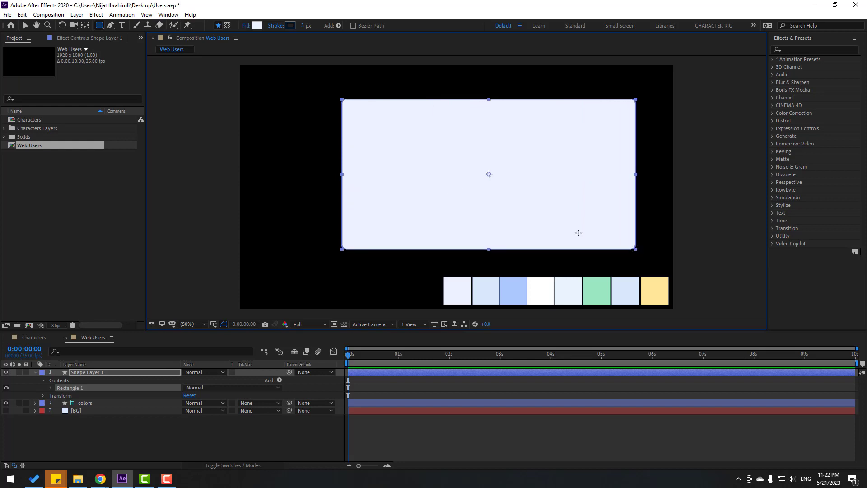
- Show the Title/Action Safe guides and centre the rounded rectangle in the composition
{"action": "left_click", "coordinate": [28, 27]}
{"action": "left_click_drag", "start_coordinate": [530, 154], "coordinate": [509, 165]}
{"action": "left_click", "coordinate": [213, 324]}
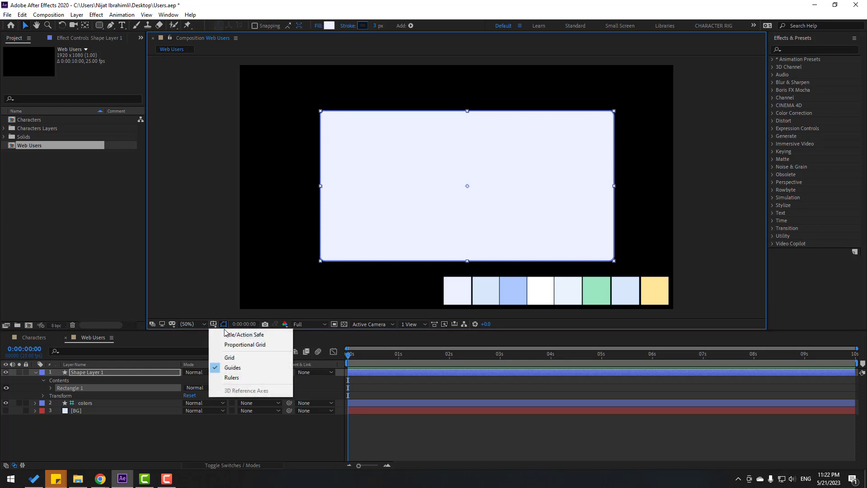
{"action": "left_click", "coordinate": [248, 335]}
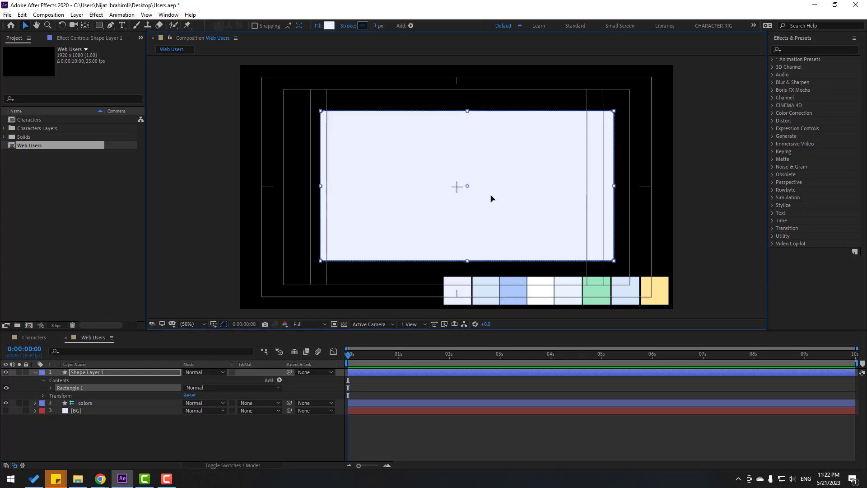
{"action": "left_click_drag", "start_coordinate": [492, 198], "coordinate": [485, 197]}
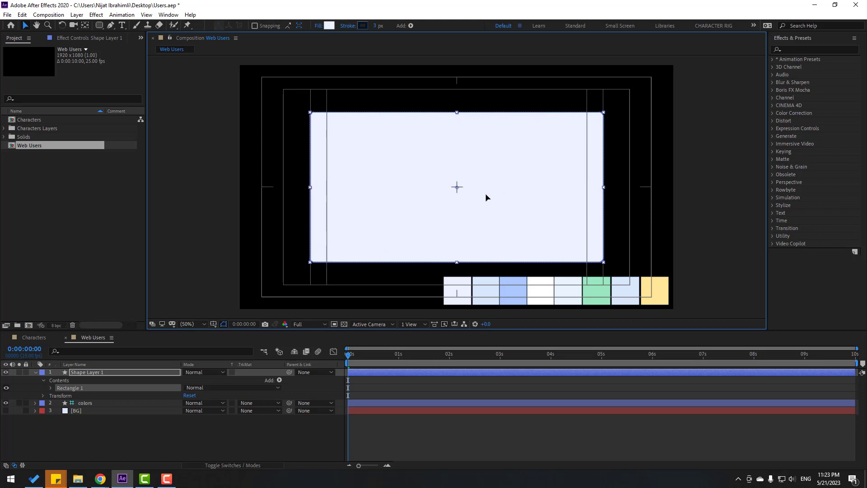
{"action": "left_click", "coordinate": [114, 443]}
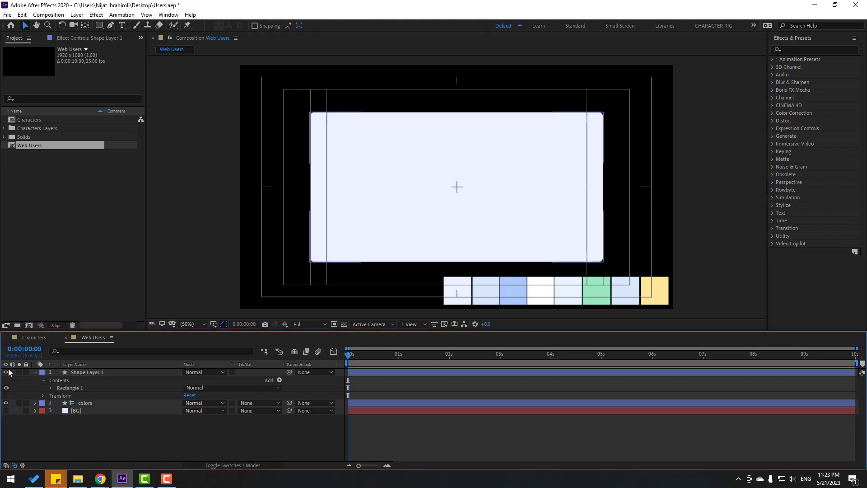
- Rename the rounded rectangle's shape layer as web_up
{"action": "left_click", "coordinate": [35, 372]}
{"action": "left_click", "coordinate": [84, 372]}
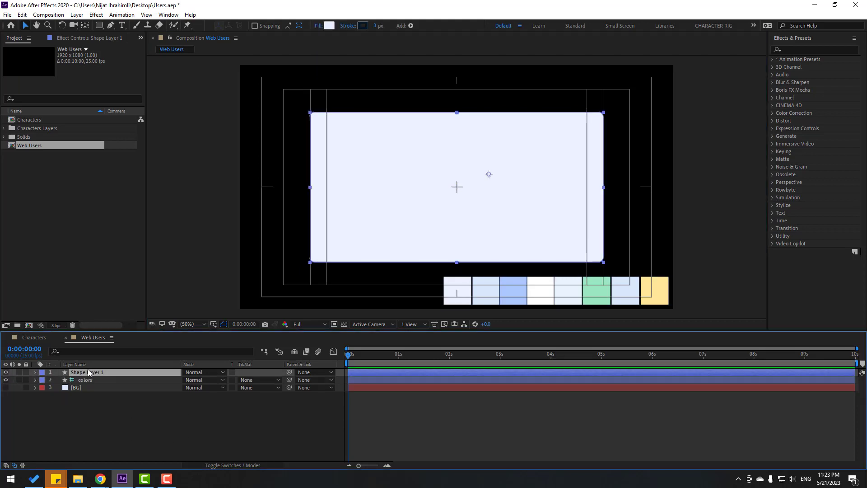
{"action": "key", "text": "Return"}
{"action": "type", "text": "web_"}
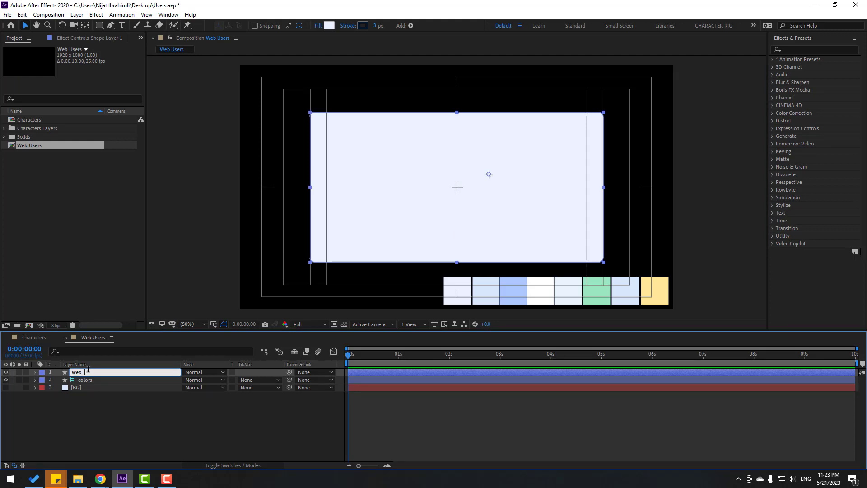
{"action": "type", "text": "up"}
{"action": "key", "text": "Return"}
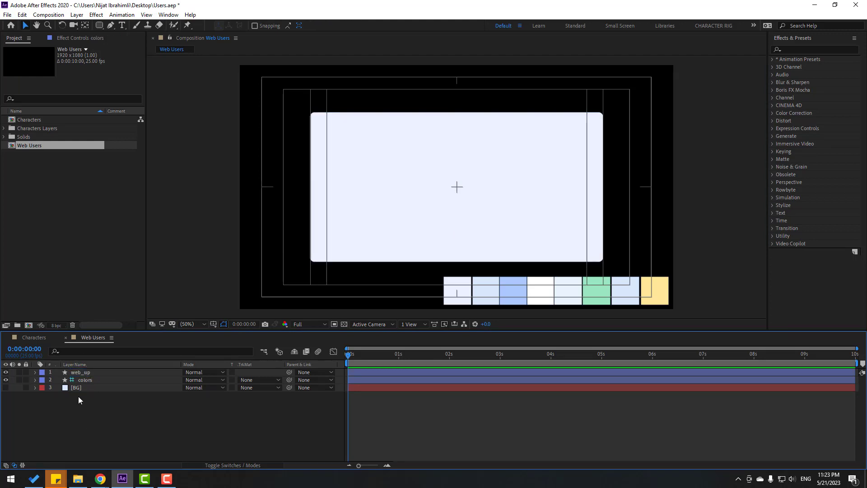
- Set the roundness of the web_up rectangle path to 89
{"action": "left_click", "coordinate": [34, 372]}
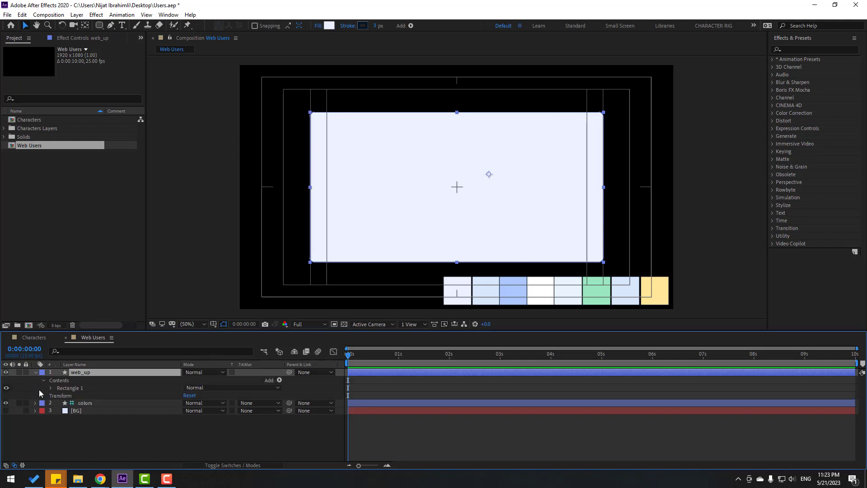
{"action": "left_click", "coordinate": [50, 389]}
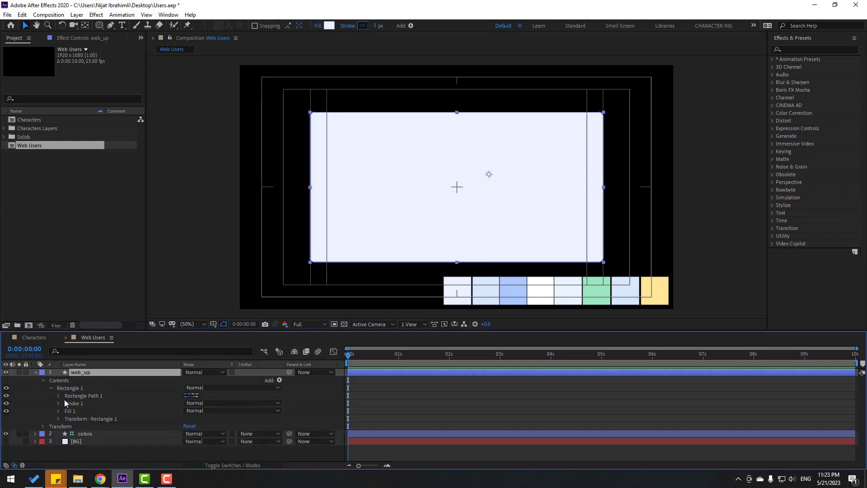
{"action": "left_click", "coordinate": [59, 396]}
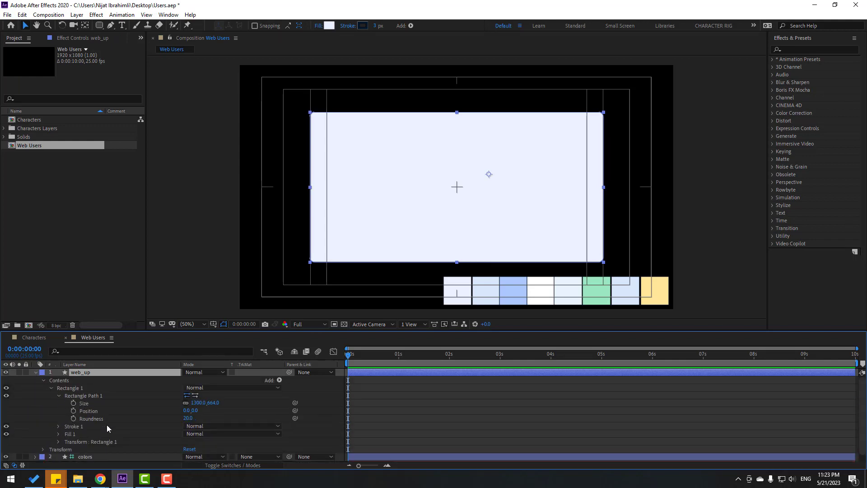
{"action": "left_click_drag", "start_coordinate": [187, 418], "coordinate": [218, 416]}
{"action": "left_click", "coordinate": [327, 416]}
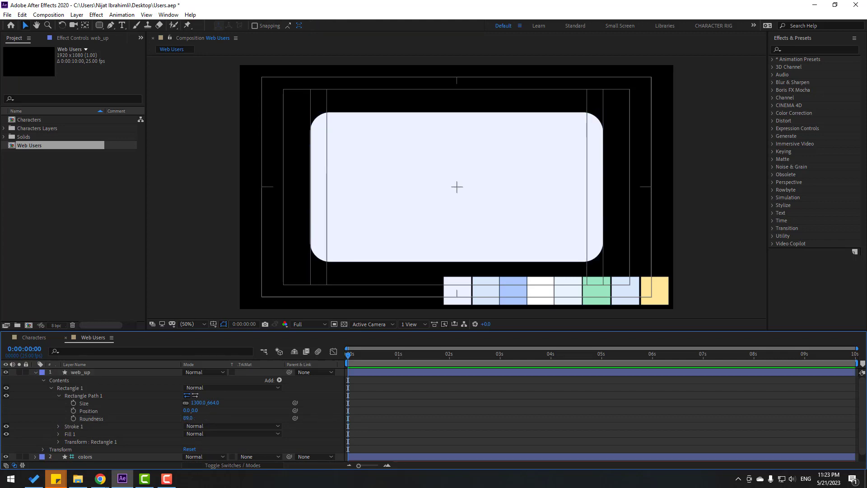
{"action": "left_click", "coordinate": [35, 372]}
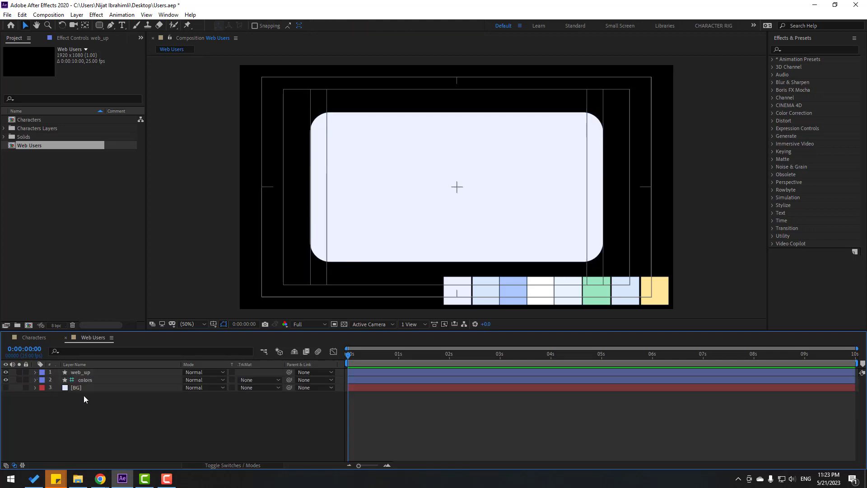
- Duplicate the web_up layer and rename the copy as web_down
{"action": "left_click", "coordinate": [91, 373]}
{"action": "key", "text": "ctrl+d"}
{"action": "key", "text": "Return"}
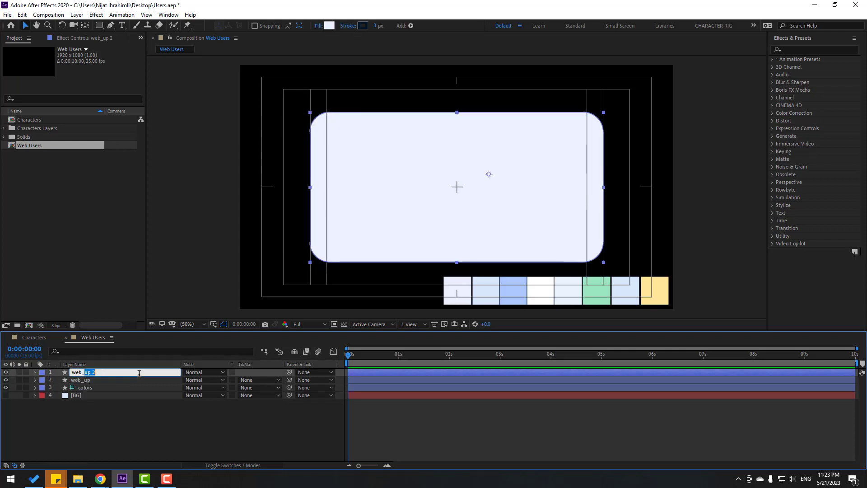
{"action": "type", "text": "web_down"}
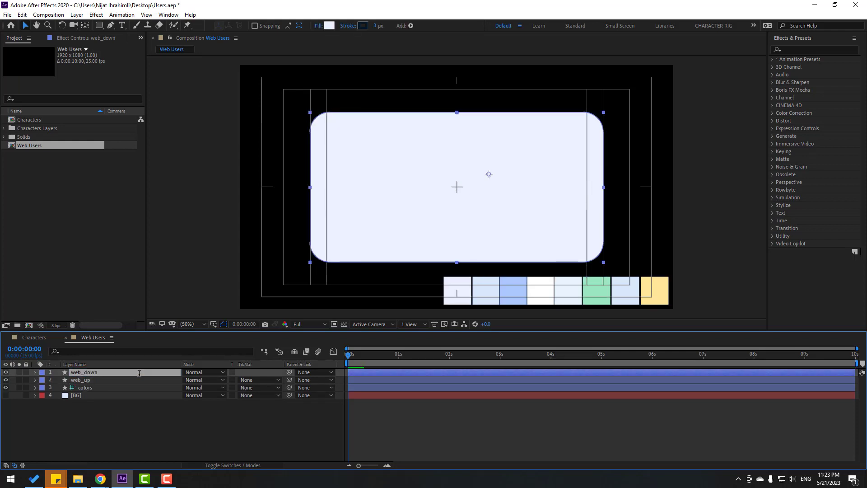
{"action": "key", "text": "Return"}
{"action": "left_click", "coordinate": [67, 440]}
- Solo the web_up layer and convert its rectangle path to a Bezier path
{"action": "left_click", "coordinate": [73, 381]}
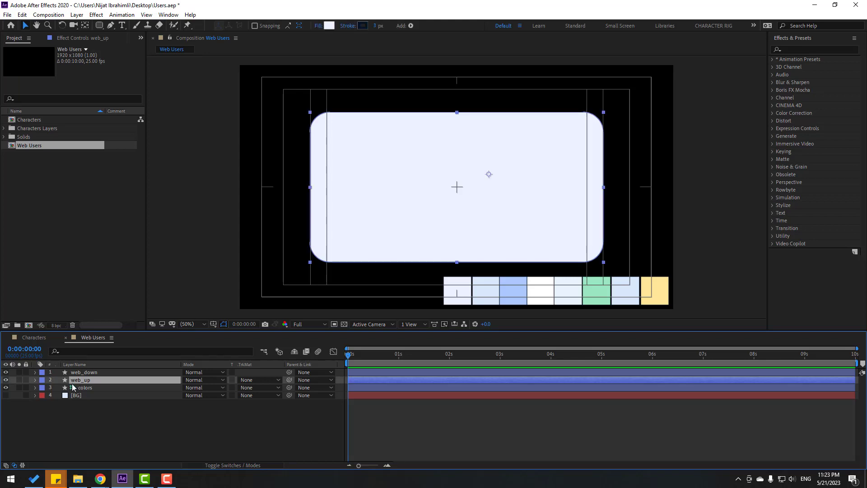
{"action": "left_click", "coordinate": [19, 379]}
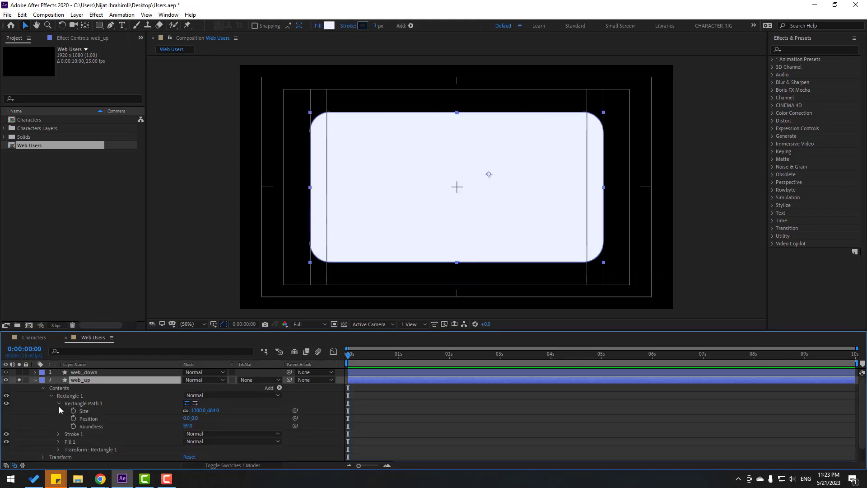
{"action": "left_click", "coordinate": [59, 403]}
{"action": "right_click", "coordinate": [93, 403]}
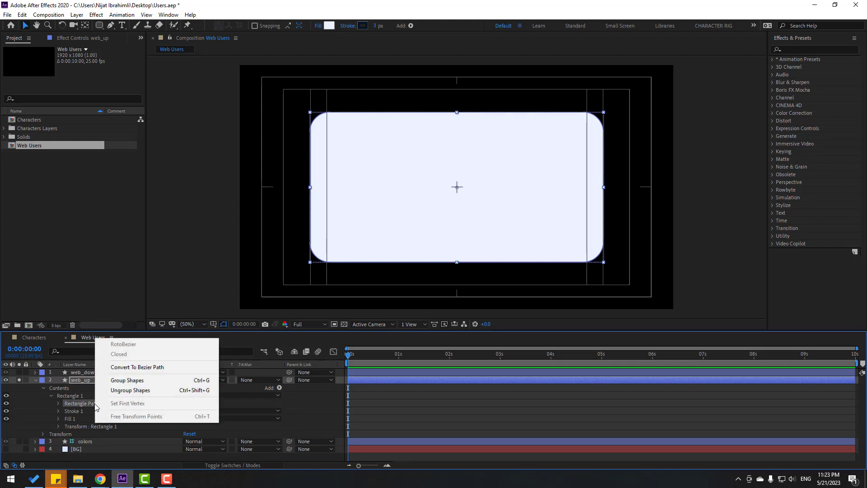
{"action": "right_click", "coordinate": [80, 404]}
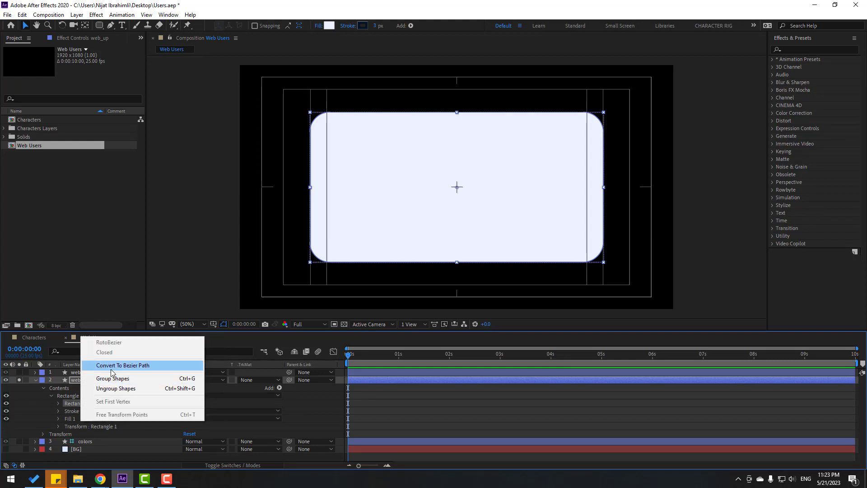
{"action": "left_click", "coordinate": [139, 364]}
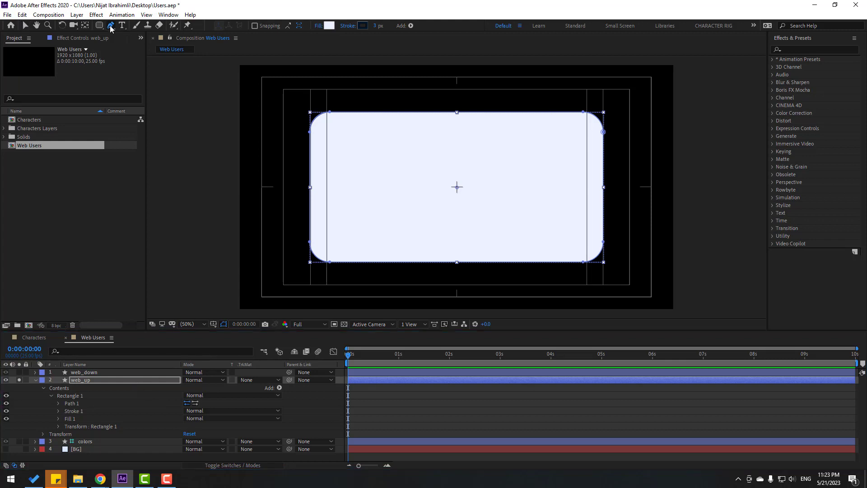
- Delete the four lower corner vertices of the web_up path with the Delete Vertex Tool, leaving only the top strip
{"action": "left_click_drag", "start_coordinate": [109, 26], "coordinate": [114, 49]}
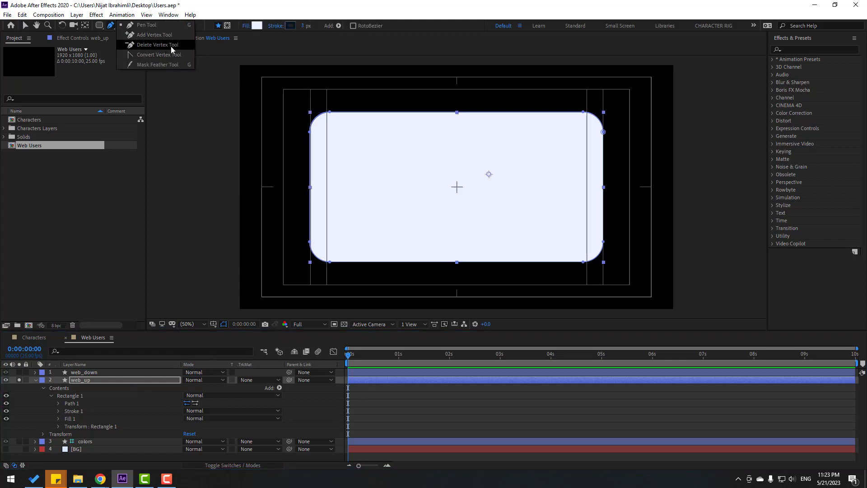
{"action": "left_click_drag", "start_coordinate": [171, 46], "coordinate": [145, 44]}
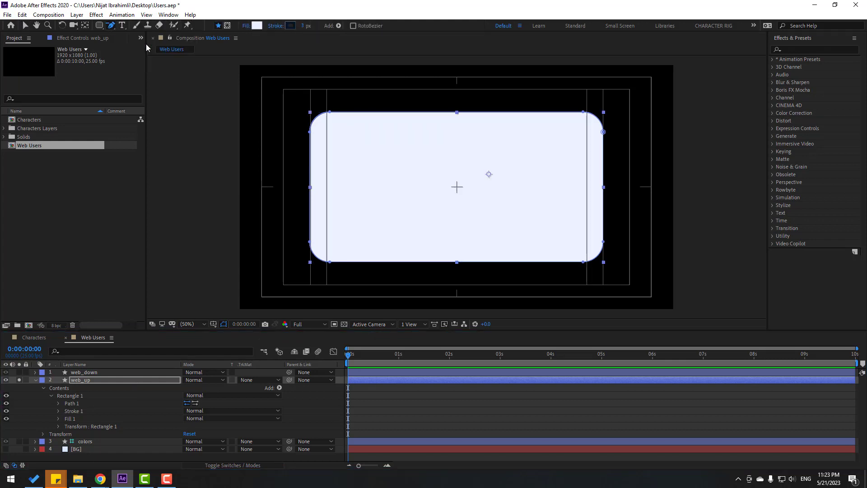
{"action": "left_click", "coordinate": [330, 263]}
{"action": "left_click", "coordinate": [311, 244]}
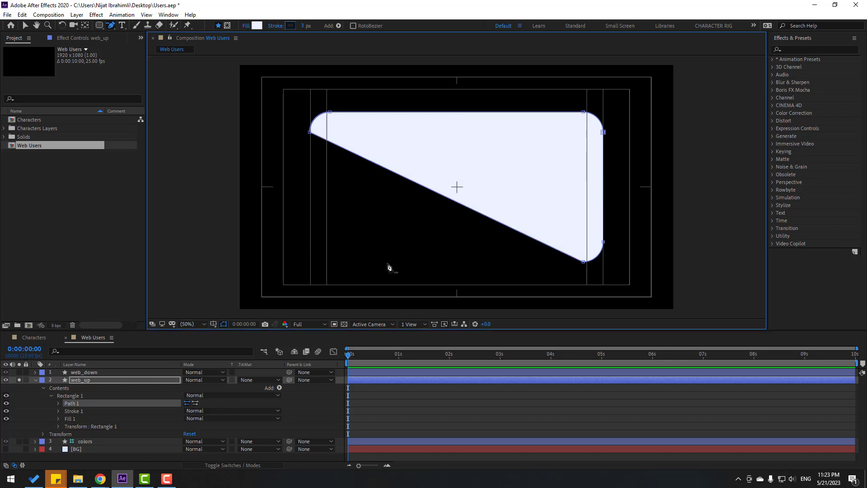
{"action": "left_click", "coordinate": [583, 262]}
{"action": "left_click", "coordinate": [603, 242]}
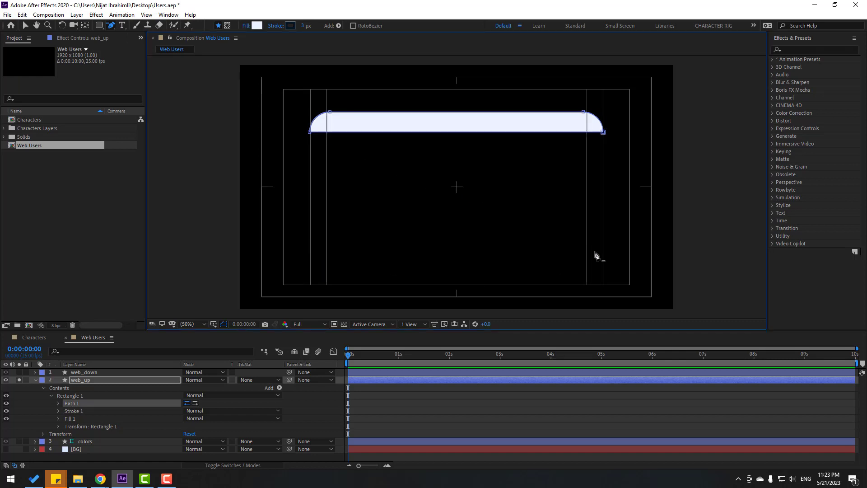
{"action": "left_click", "coordinate": [26, 25]}
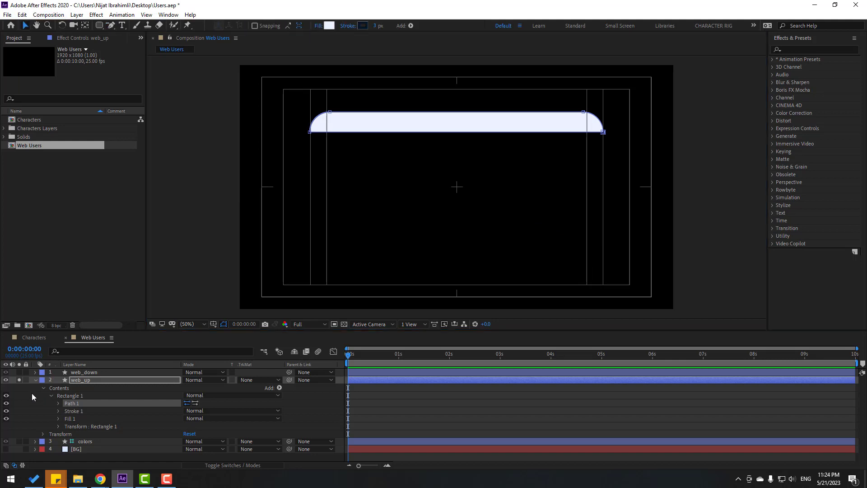
- Turn off solo for the web_up layer, collapse its properties and select the layer
{"action": "left_click", "coordinate": [19, 379]}
{"action": "left_click", "coordinate": [36, 380]}
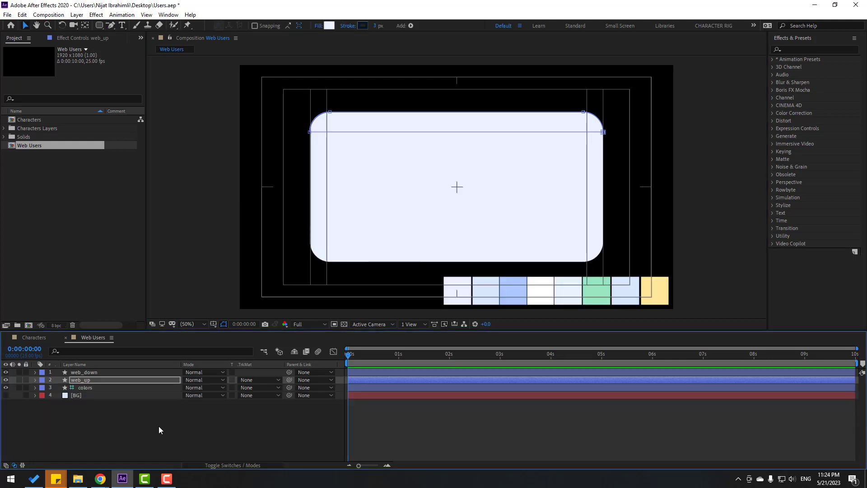
{"action": "left_click", "coordinate": [113, 419]}
{"action": "left_click", "coordinate": [93, 380]}
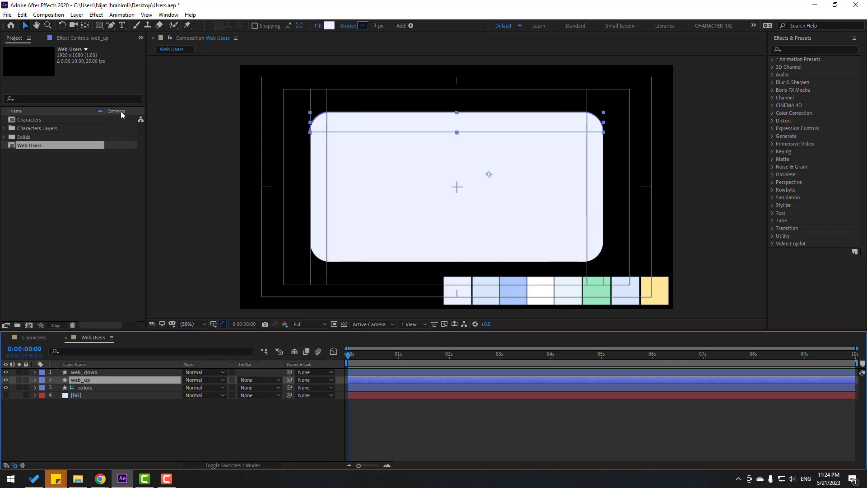
- Set the web_up layer's fill color by sampling the first, palest lavender swatch of the color palette
{"action": "left_click", "coordinate": [329, 25]}
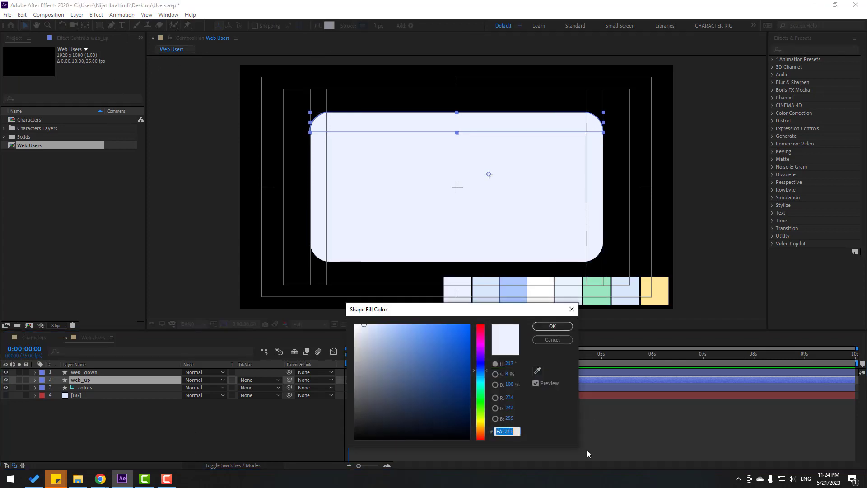
{"action": "left_click", "coordinate": [537, 370]}
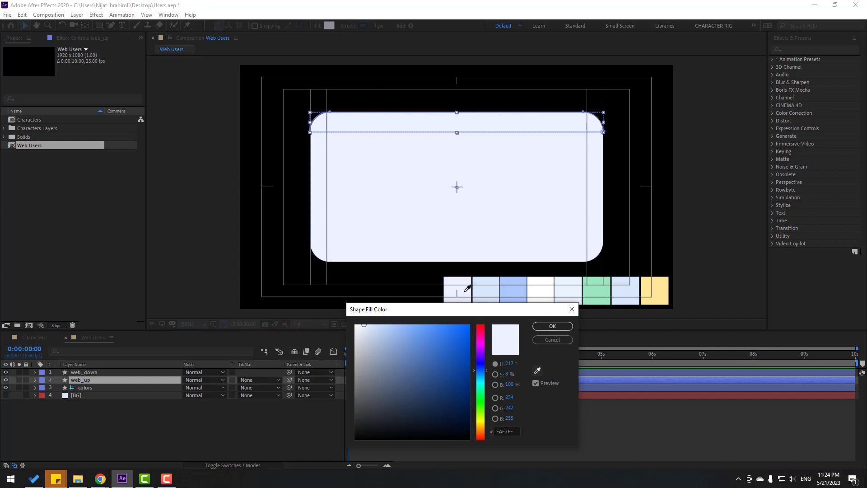
{"action": "left_click", "coordinate": [464, 292]}
{"action": "key", "text": "Return"}
{"action": "left_click", "coordinate": [227, 438]}
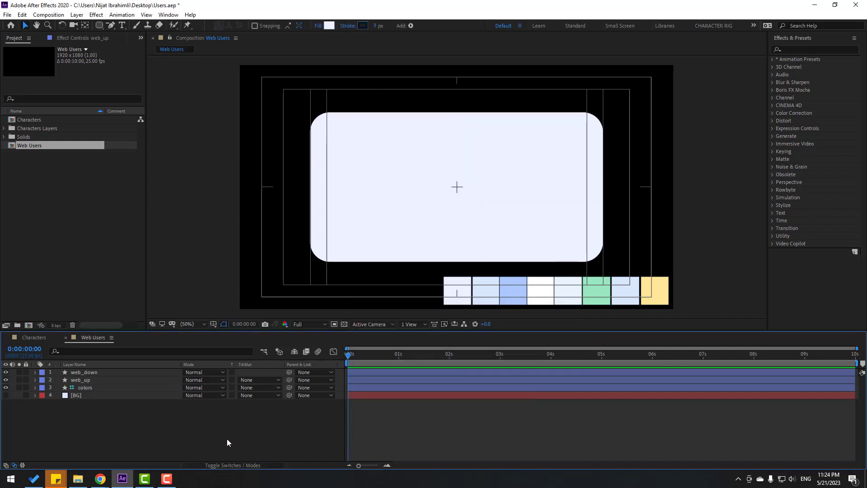
- Set the web_down layer's fill color to white, FFFFFF
{"action": "left_click", "coordinate": [86, 372]}
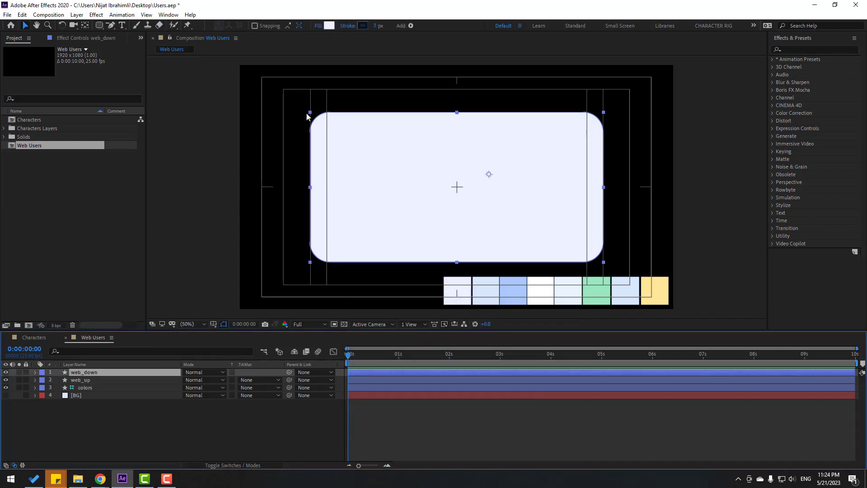
{"action": "left_click", "coordinate": [329, 26]}
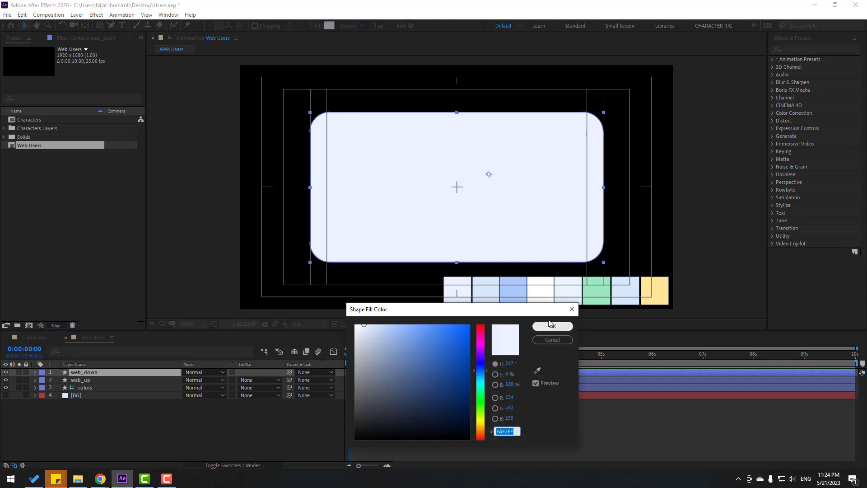
{"action": "left_click_drag", "start_coordinate": [521, 313], "coordinate": [496, 335]}
{"action": "type", "text": "ffffff"}
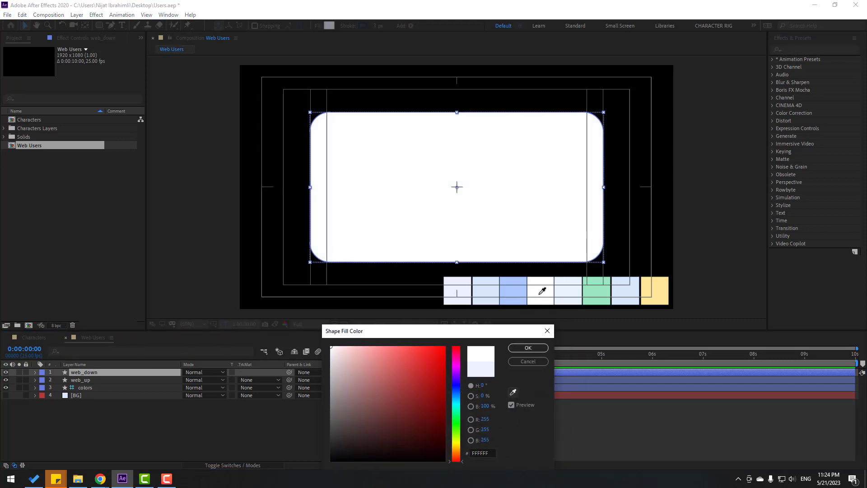
{"action": "key", "text": "Return"}
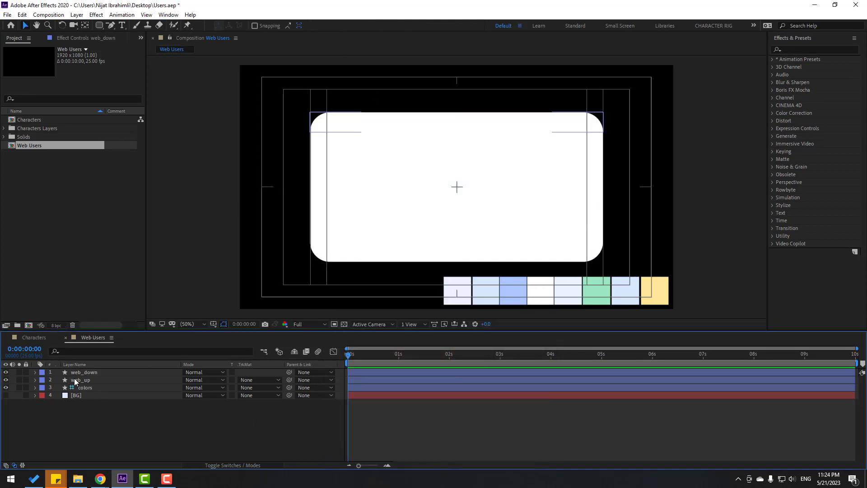
- Move the web_up layer above web_down in the layer stack and make the BG layer visible
{"action": "left_click_drag", "start_coordinate": [74, 379], "coordinate": [84, 371]}
{"action": "left_click", "coordinate": [96, 441]}
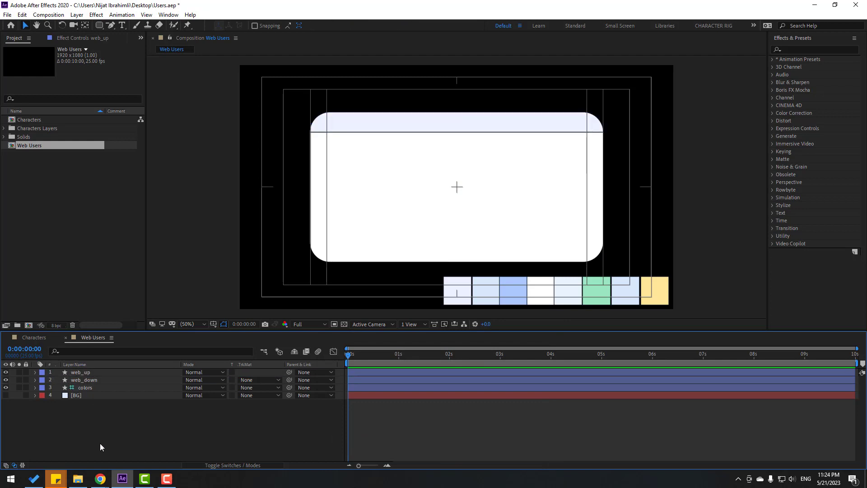
{"action": "left_click", "coordinate": [6, 395]}
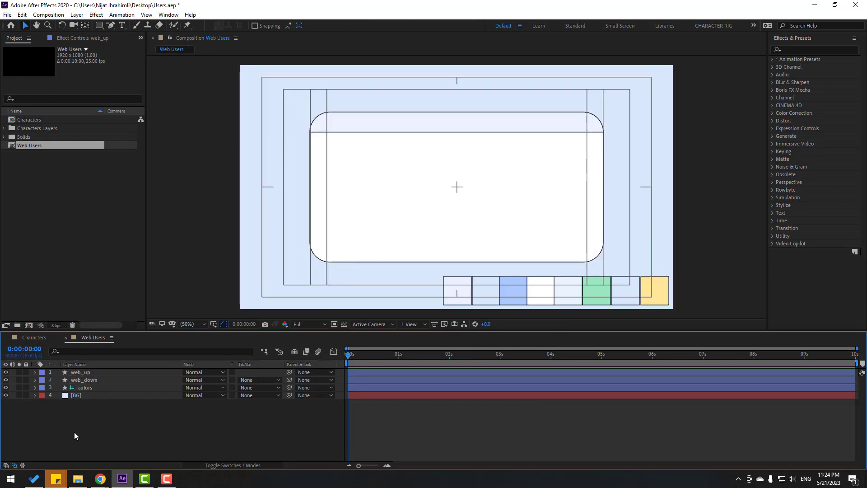
- Turn off the Title/Action Safe guides in the composition view
{"action": "left_click", "coordinate": [214, 323]}
{"action": "left_click", "coordinate": [236, 338]}
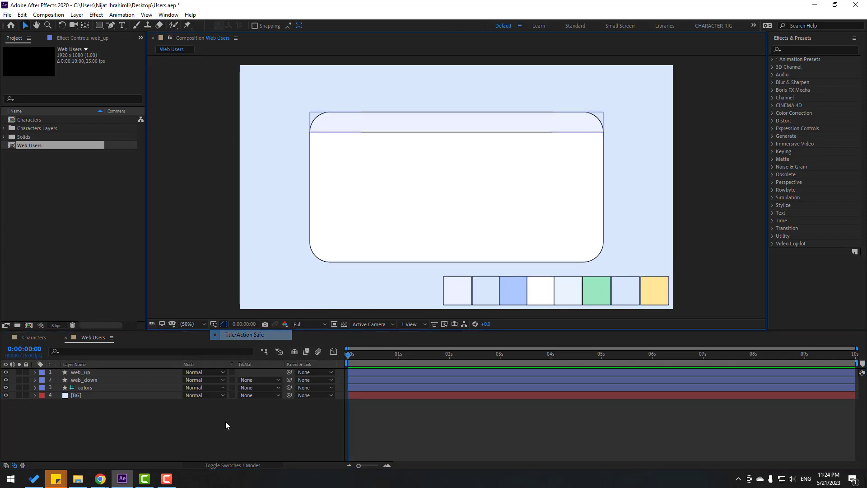
{"action": "key", "text": "comma"}
{"action": "key", "text": "comma"}
{"action": "key", "text": "period"}
{"action": "key", "text": "period"}
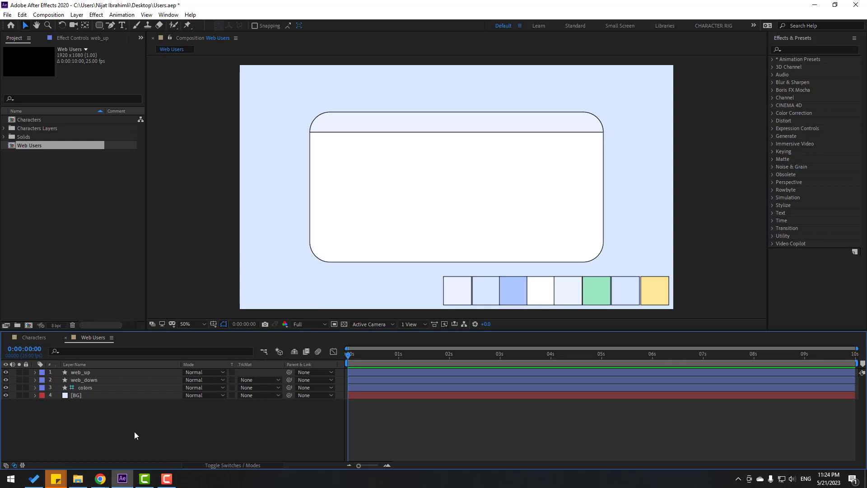
{"action": "key", "text": "period"}
{"action": "key", "text": "period"}
{"action": "key", "text": "comma"}
{"action": "key", "text": "comma"}
- Set the stroke width of the web_down and web_up layers to 5 px
{"action": "left_click", "coordinate": [351, 189]}
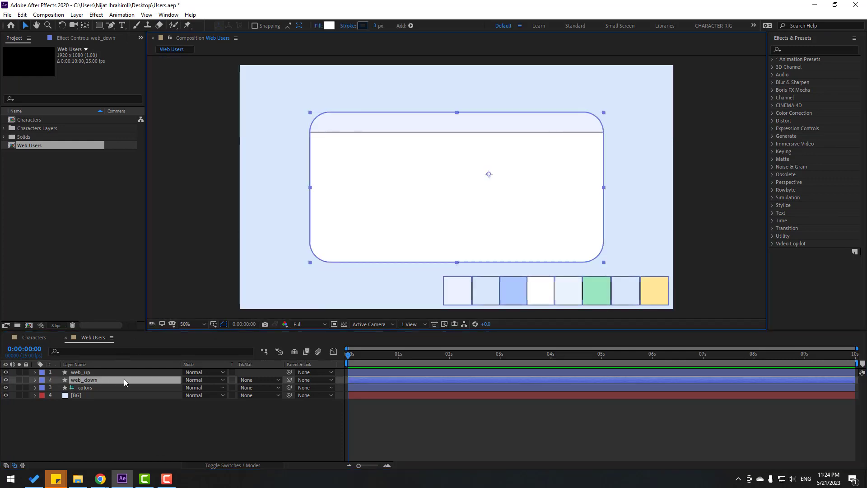
{"action": "left_click", "coordinate": [375, 27]}
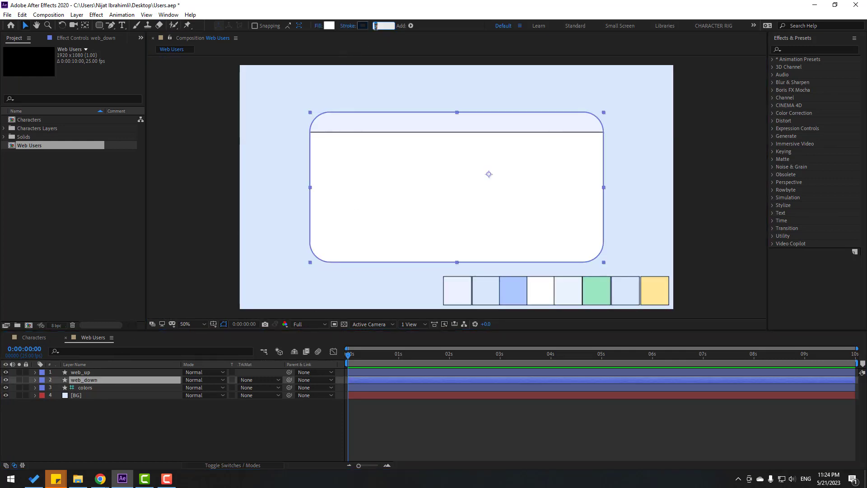
{"action": "left_click", "coordinate": [195, 421]}
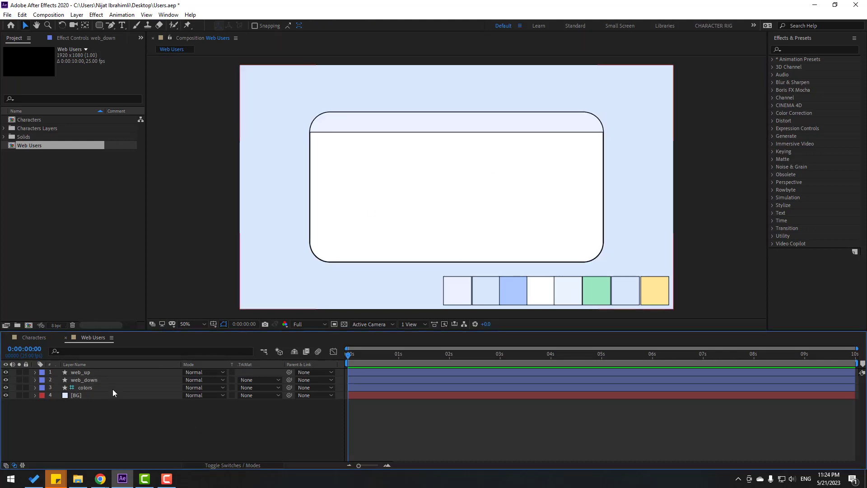
{"action": "left_click", "coordinate": [85, 372]}
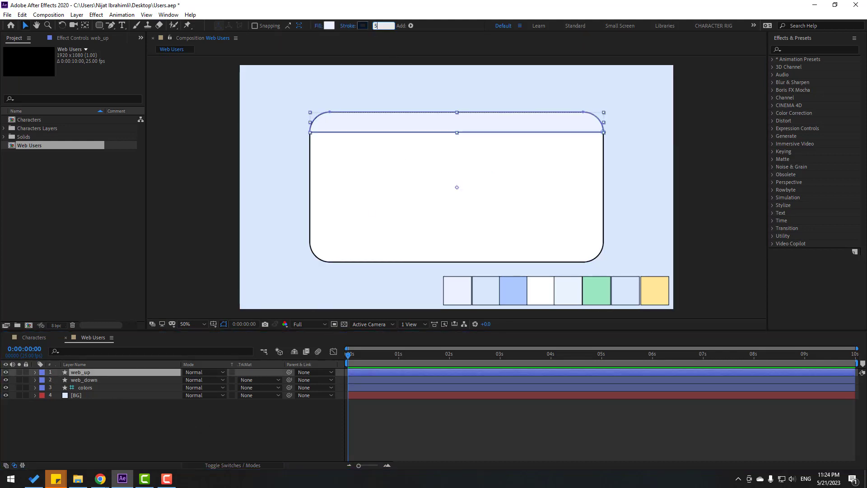
{"action": "left_click", "coordinate": [210, 454]}
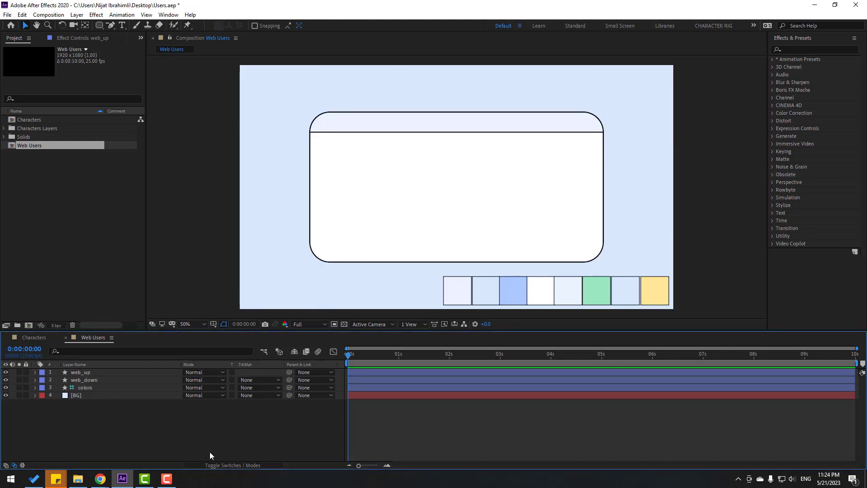
- Change the web_down layer's stroke color to the dark navy 000F36
{"action": "left_click", "coordinate": [90, 381]}
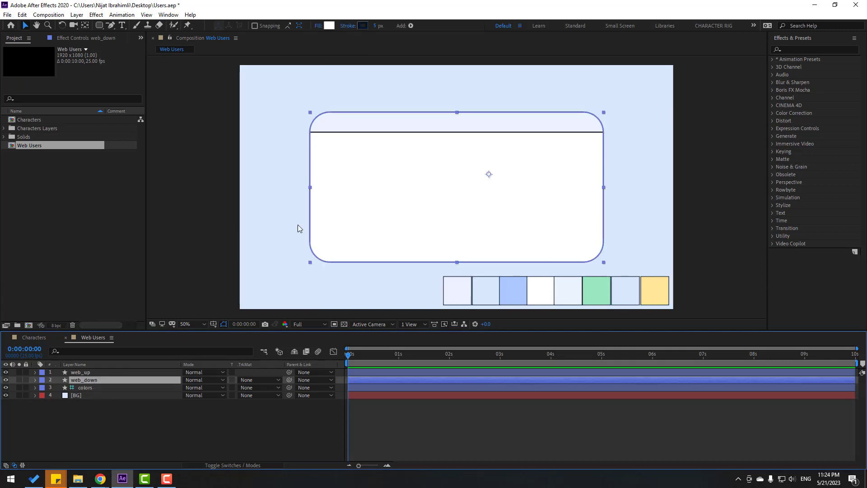
{"action": "left_click", "coordinate": [361, 25]}
{"action": "left_click_drag", "start_coordinate": [455, 394], "coordinate": [454, 390]}
{"action": "left_click_drag", "start_coordinate": [435, 433], "coordinate": [447, 436]}
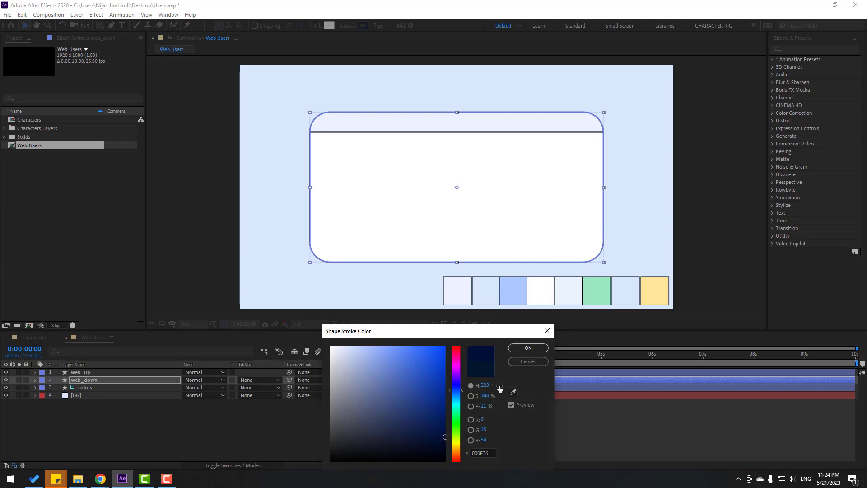
{"action": "left_click", "coordinate": [492, 454]}
{"action": "left_click", "coordinate": [526, 348]}
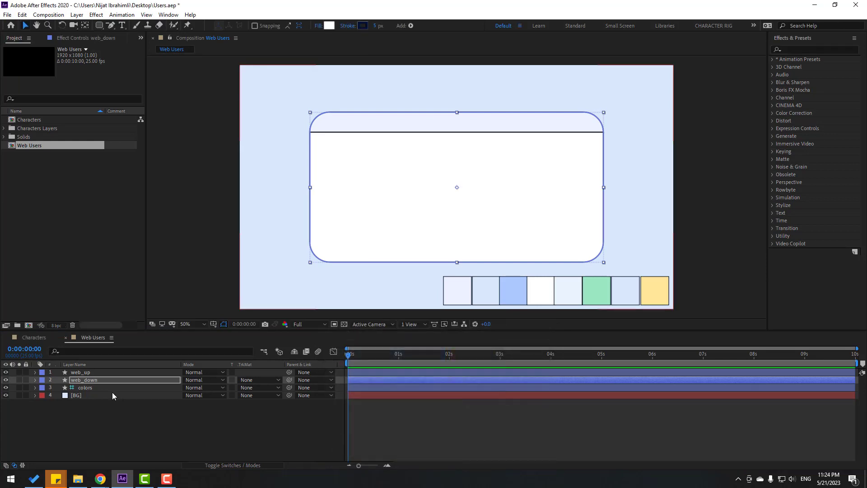
{"action": "left_click", "coordinate": [97, 373]}
{"action": "left_click", "coordinate": [354, 28]}
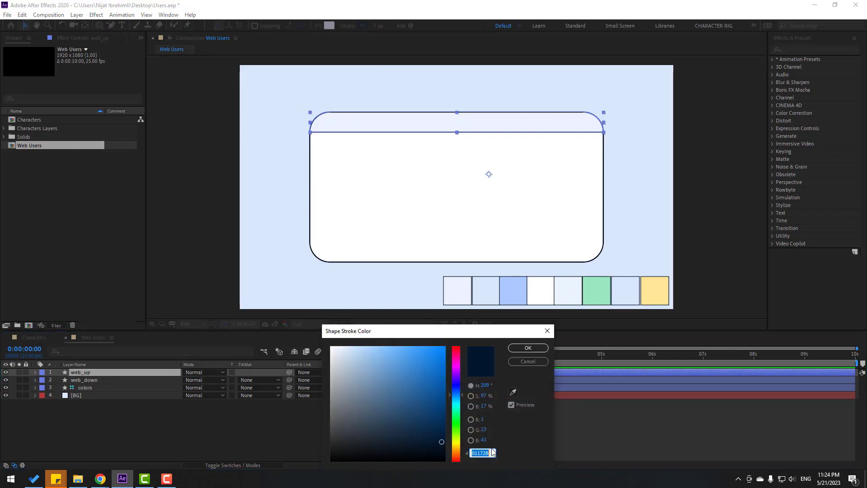
{"action": "key", "text": "Escape"}
{"action": "left_click", "coordinate": [186, 450]}
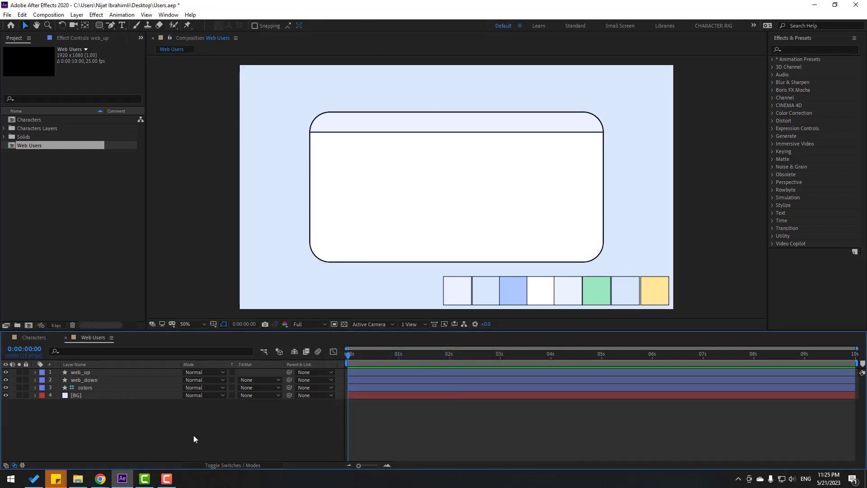
- Draw an upright rectangle with the Rectangle Tool in the left part of the white browser window area
{"action": "left_click", "coordinate": [99, 25]}
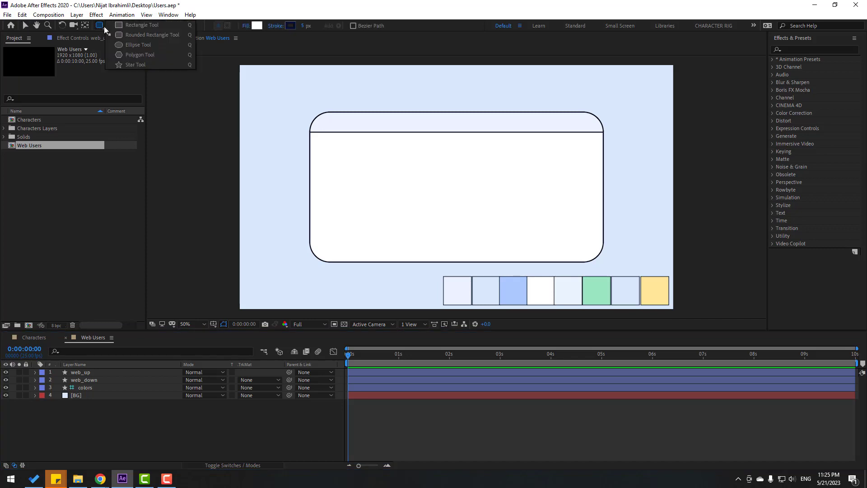
{"action": "left_click", "coordinate": [158, 26]}
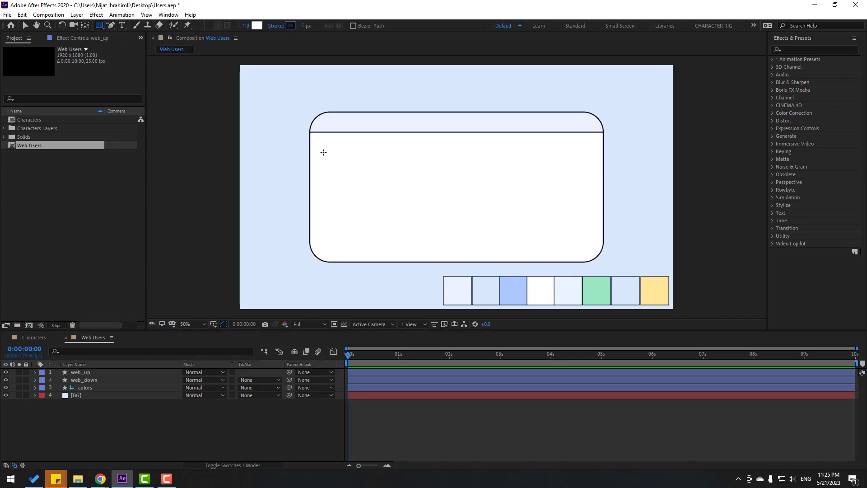
{"action": "mouse_move", "coordinate": [323, 149]}
{"action": "left_mouse_down"}
{"action": "mouse_move", "coordinate": [345, 201]}
{"action": "mouse_move", "coordinate": [391, 243]}
{"action": "left_mouse_up"}
{"action": "left_click", "coordinate": [25, 25]}
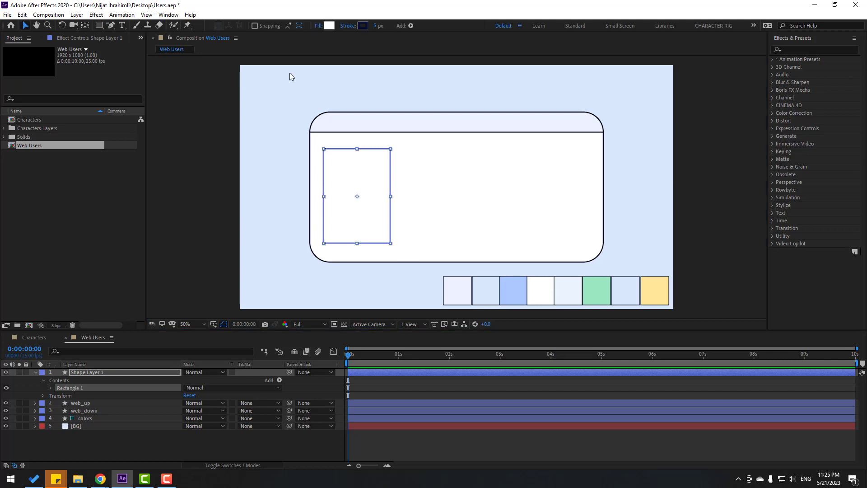
- Fill the new rectangle with the palette's medium blue, AAC9FF
{"action": "left_click", "coordinate": [329, 26]}
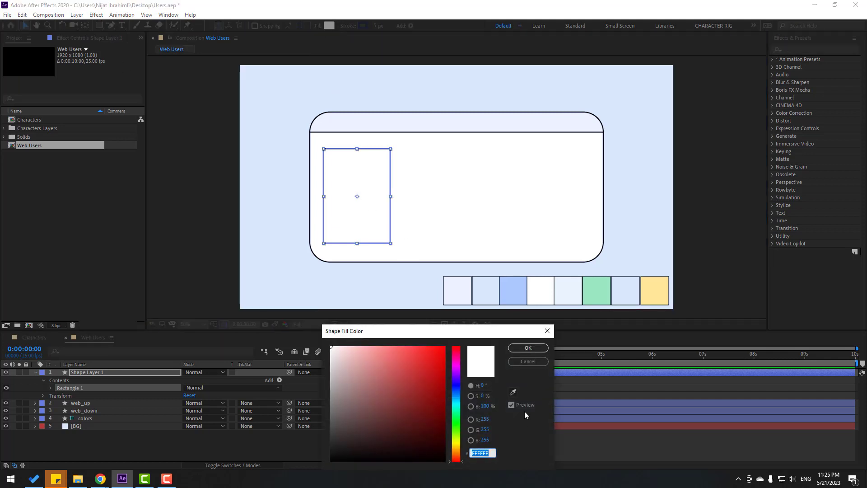
{"action": "left_click", "coordinate": [516, 292]}
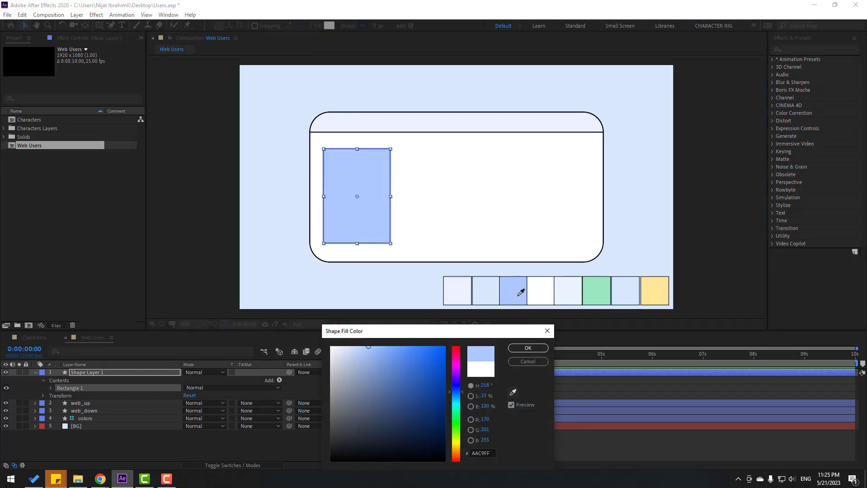
{"action": "left_click", "coordinate": [527, 348]}
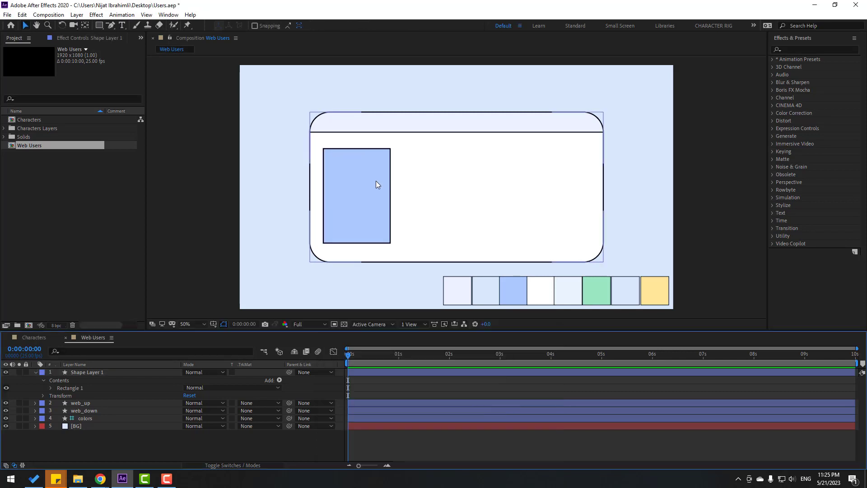
- Rename the new rectangle's shape layer as blue and collapse its properties
{"action": "left_click", "coordinate": [88, 372]}
{"action": "key", "text": "Return"}
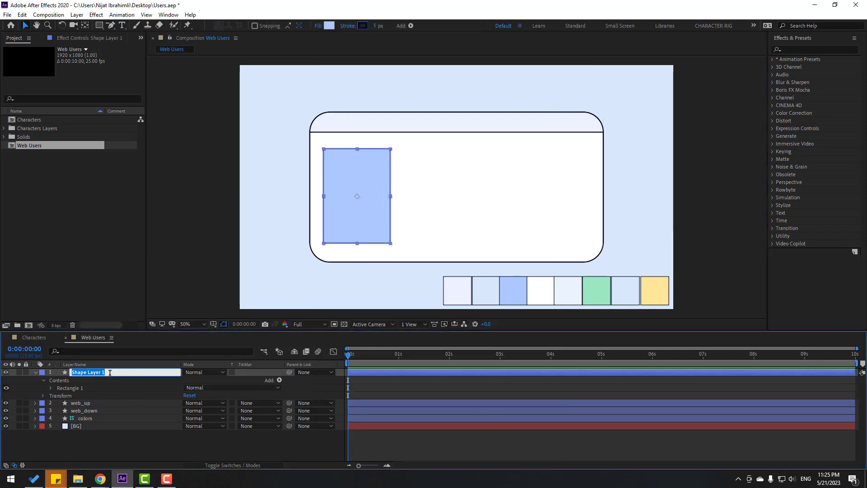
{"action": "type", "text": "blue"}
{"action": "key", "text": "Return"}
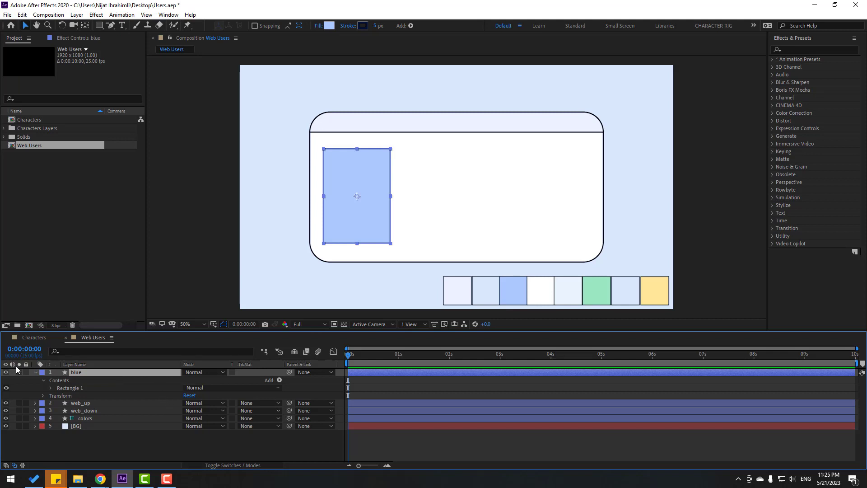
{"action": "left_click", "coordinate": [36, 373]}
{"action": "left_click", "coordinate": [95, 444]}
- Move the blue rectangle slightly to the right, away from the browser window's left edge
{"action": "left_click", "coordinate": [80, 380]}
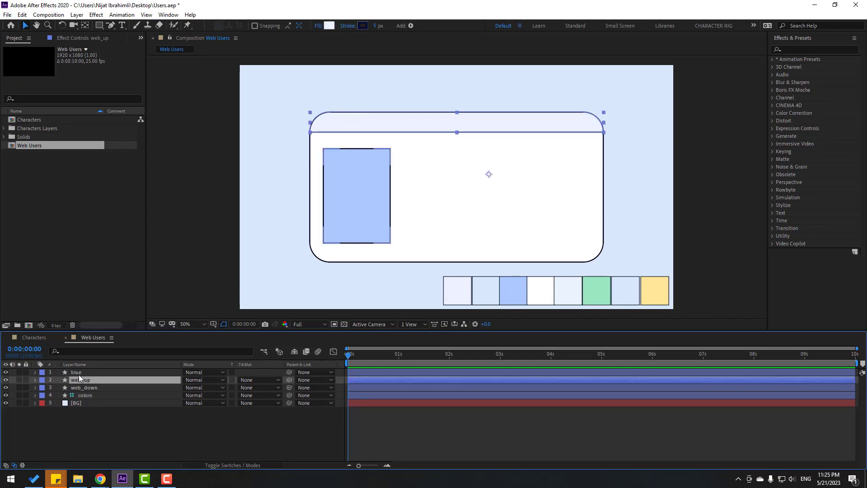
{"action": "left_click", "coordinate": [385, 237]}
{"action": "left_click_drag", "start_coordinate": [373, 223], "coordinate": [379, 224]}
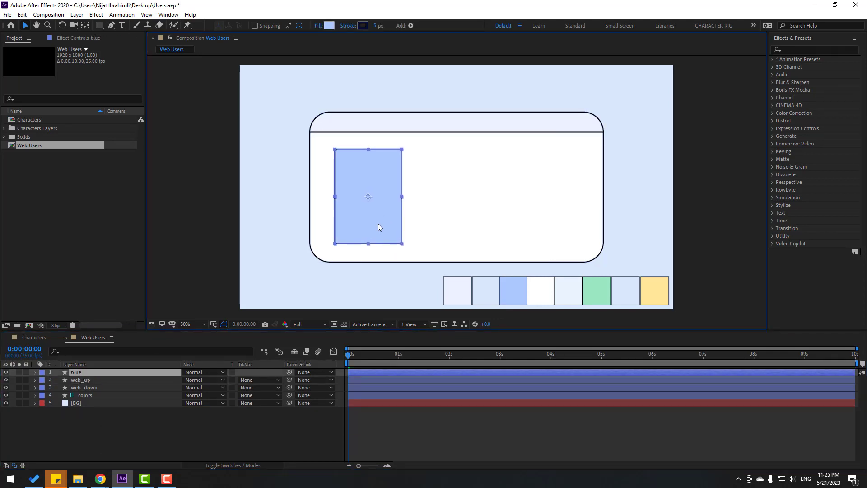
- Duplicate the blue layer and shift the copy right, leaving a narrow gap beside the original rectangle
{"action": "left_click", "coordinate": [73, 372]}
{"action": "key", "text": "ctrl+d"}
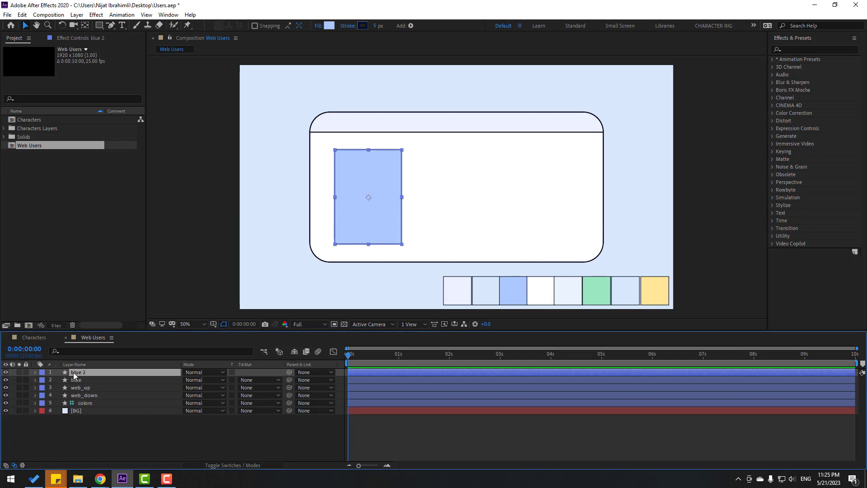
{"action": "key", "text": "shift+Right"}
{"action": "key", "text": "shift+Right"}
{"action": "key", "text": "shift+Right"}
{"action": "key", "text": "shift+Right"}
{"action": "key", "text": "shift+Right"}
{"action": "key", "text": "shift+Right"}
{"action": "key", "text": "shift+Right"}
{"action": "key", "text": "shift+Right"}
{"action": "key", "text": "shift+Right"}
{"action": "key", "text": "shift+Right"}
{"action": "key", "text": "shift+Right"}
{"action": "key", "text": "shift+Right"}
{"action": "key", "text": "shift+Right"}
{"action": "key", "text": "shift+Right"}
{"action": "key", "text": "shift+Right"}
{"action": "key", "text": "shift+Right"}
{"action": "key", "text": "shift+Right"}
{"action": "key", "text": "shift+Right"}
{"action": "key", "text": "shift+Right"}
{"action": "key", "text": "shift+Right"}
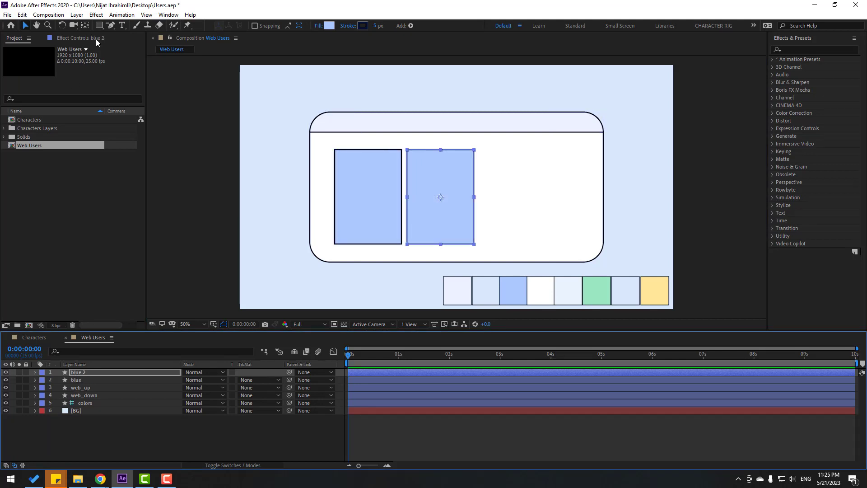
- Recolor the duplicated rectangle with a more saturated version of the palette's yellow, setting its fill to FFC45D
{"action": "left_click", "coordinate": [329, 26]}
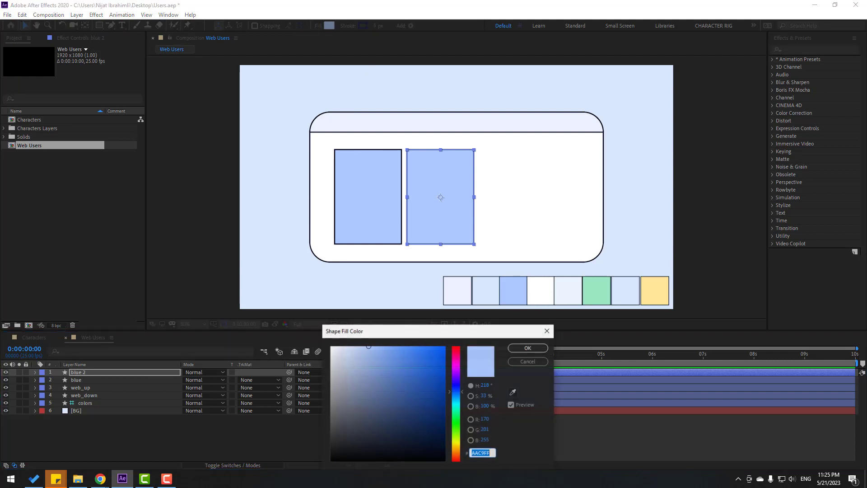
{"action": "left_click", "coordinate": [513, 391]}
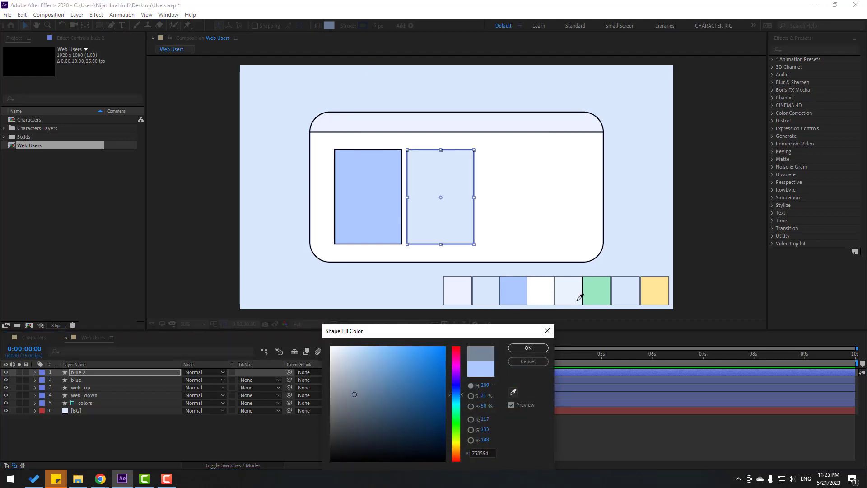
{"action": "left_click", "coordinate": [657, 289]}
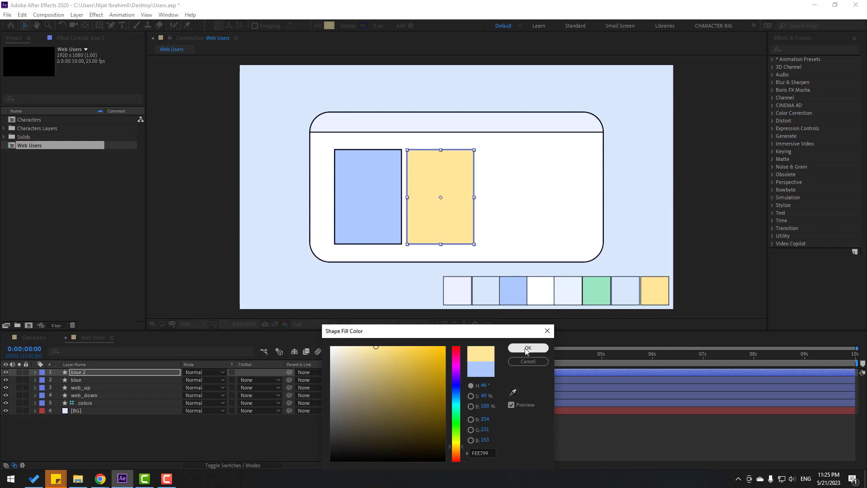
{"action": "left_click_drag", "start_coordinate": [458, 451], "coordinate": [456, 449]}
{"action": "left_click_drag", "start_coordinate": [432, 346], "coordinate": [402, 344]}
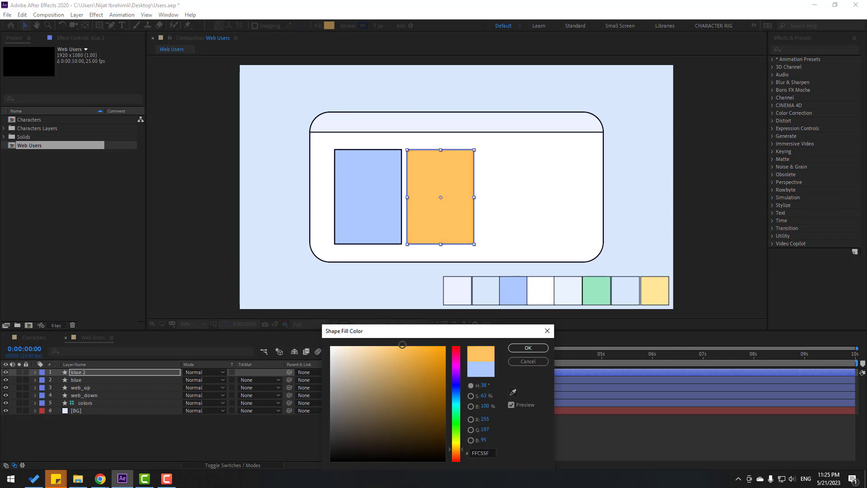
{"action": "left_click", "coordinate": [527, 348]}
- Rename the duplicated rectangle's layer as yellow
{"action": "left_click", "coordinate": [134, 446]}
{"action": "key", "text": "Return"}
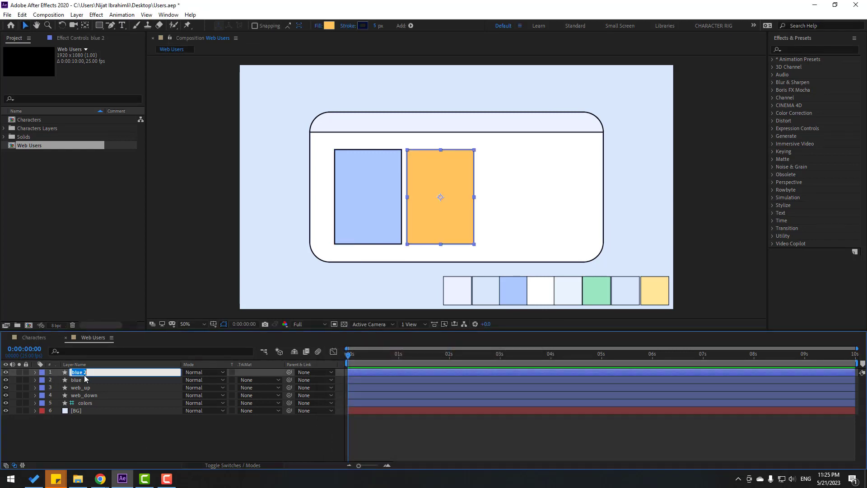
{"action": "type", "text": "yellow"}
{"action": "key", "text": "Return"}
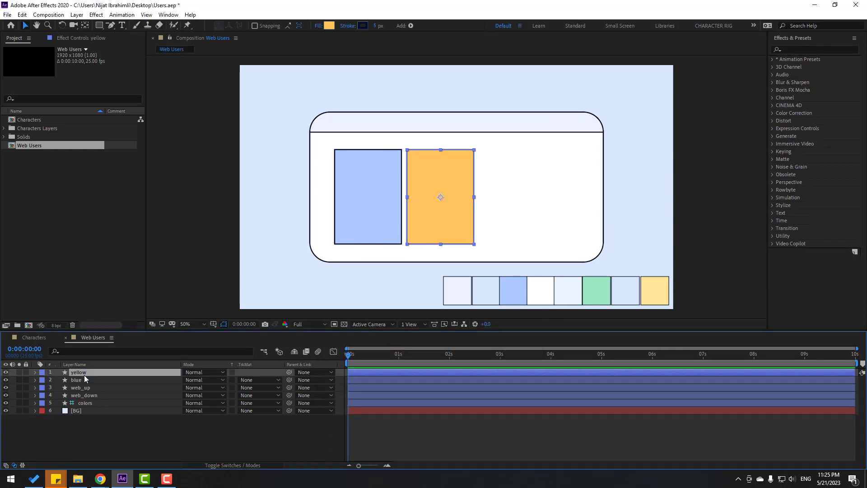
{"action": "left_click", "coordinate": [105, 424]}
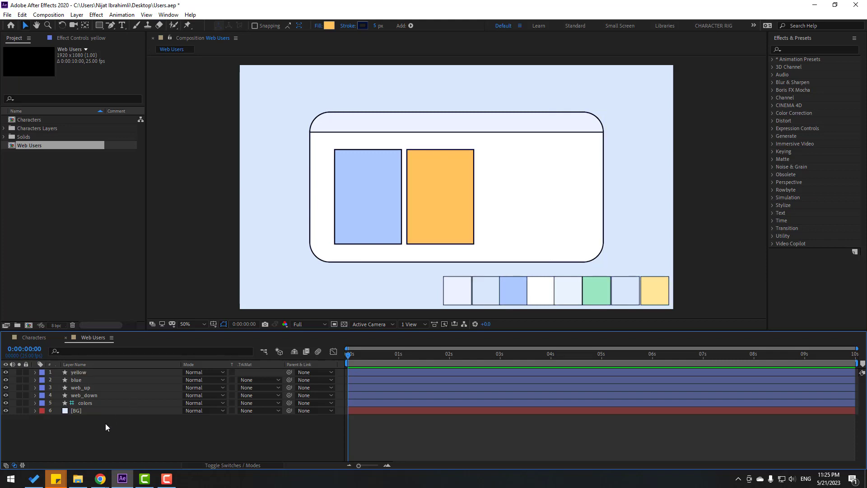
- Duplicate the yellow layer and shift the copy right, leaving a narrow gap that matches the one between the first two rectangles
{"action": "left_click", "coordinate": [88, 373]}
{"action": "key", "text": "ctrl+d"}
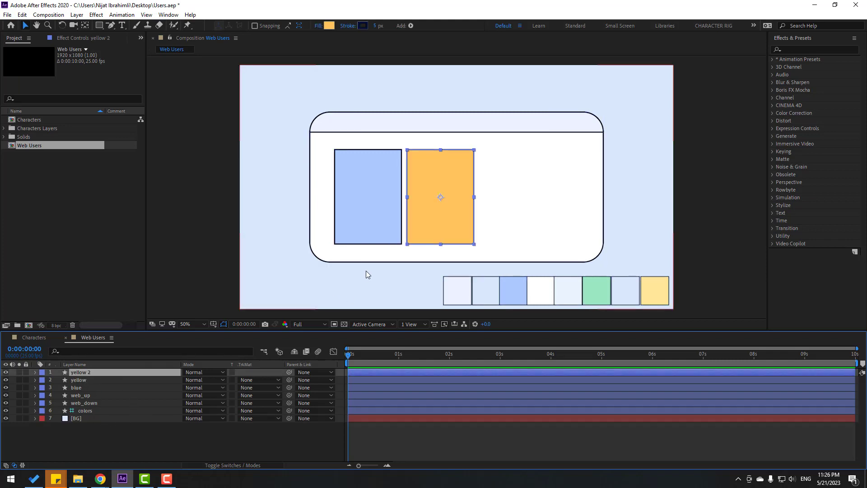
{"action": "key", "text": "shift+Right"}
{"action": "key", "text": "shift+Right"}
{"action": "key", "text": "shift+Right"}
{"action": "key", "text": "shift+Right"}
{"action": "key", "text": "shift+Right"}
{"action": "key", "text": "shift+Right"}
{"action": "key", "text": "shift+Right"}
{"action": "key", "text": "shift+Right"}
{"action": "key", "text": "shift+Right"}
{"action": "key", "text": "shift+Right"}
{"action": "key", "text": "shift+Right"}
{"action": "key", "text": "shift+Right"}
{"action": "key", "text": "shift+Right"}
{"action": "key", "text": "shift+Right"}
{"action": "key", "text": "shift+Right"}
{"action": "key", "text": "shift+Right"}
{"action": "key", "text": "shift+Right"}
{"action": "key", "text": "shift+Right"}
{"action": "key", "text": "shift+Right"}
{"action": "key", "text": "shift+Right"}
{"action": "key", "text": "shift+Right"}
{"action": "key", "text": "shift+Right"}
{"action": "key", "text": "shift+Right"}
{"action": "key", "text": "shift+Right"}
{"action": "key", "text": "shift+Right"}
{"action": "key", "text": "shift+Right"}
{"action": "key", "text": "shift+Right"}
{"action": "key", "text": "shift+Right"}
{"action": "key", "text": "shift+Right"}
{"action": "key", "text": "shift+Right"}
{"action": "key", "text": "shift+Right"}
{"action": "key", "text": "shift+Right"}
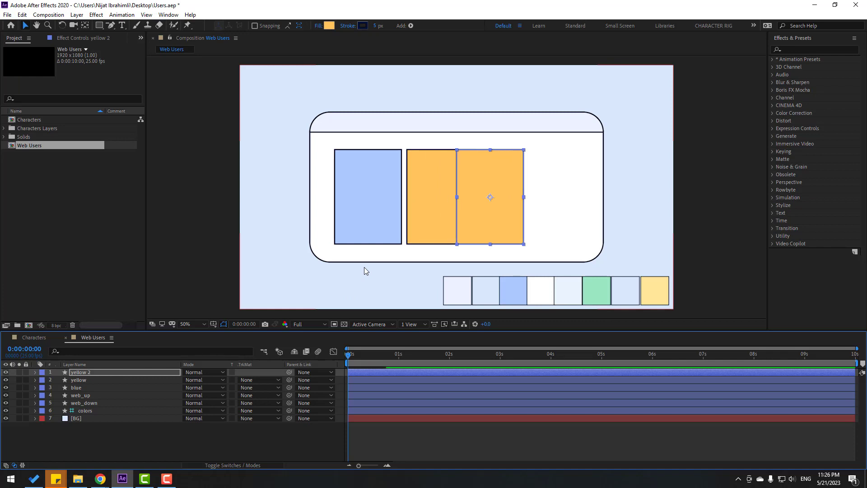
{"action": "key", "text": "shift+Right"}
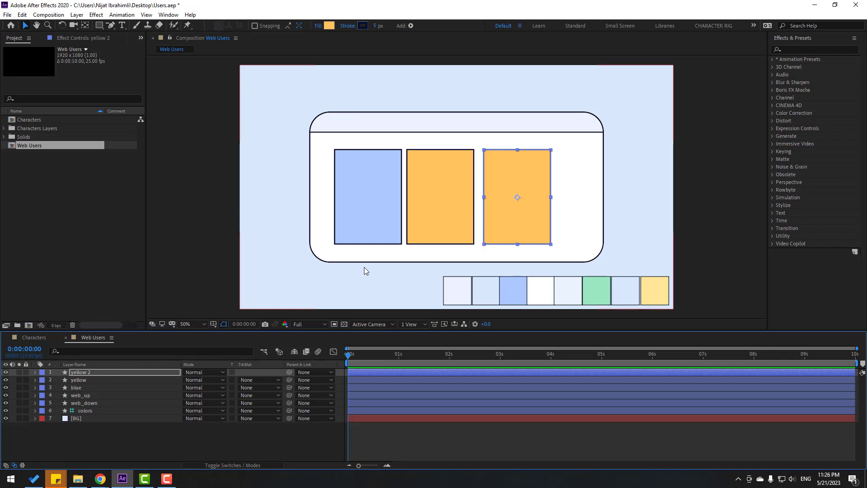
{"action": "key", "text": "shift+Left"}
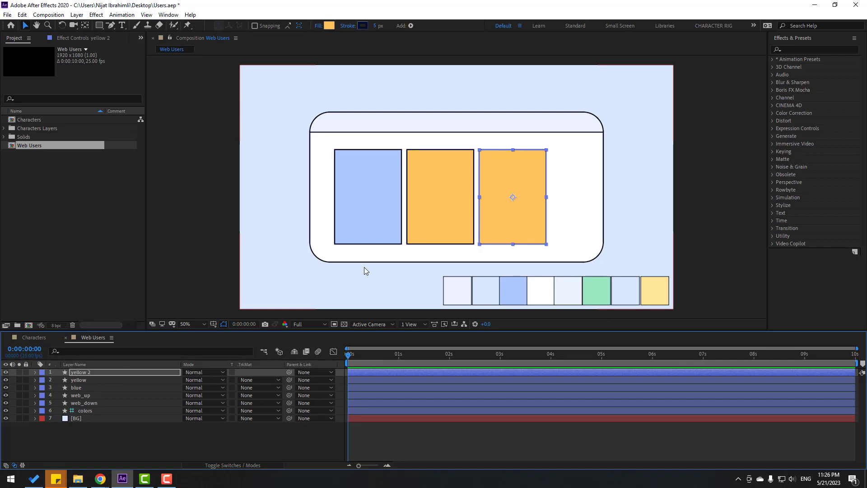
- Fill the third rectangle with the palette's green, 9BE9C1
{"action": "left_click", "coordinate": [329, 25]}
{"action": "left_click", "coordinate": [513, 389]}
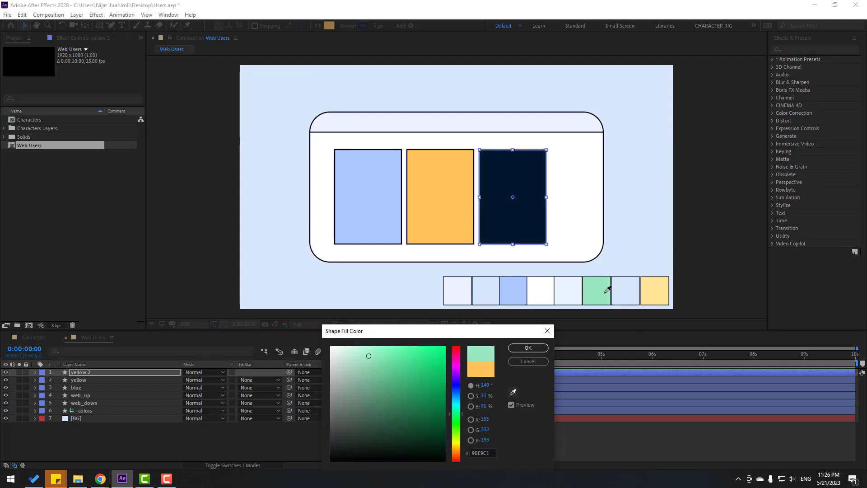
{"action": "left_click", "coordinate": [577, 307]}
{"action": "left_click", "coordinate": [528, 347]}
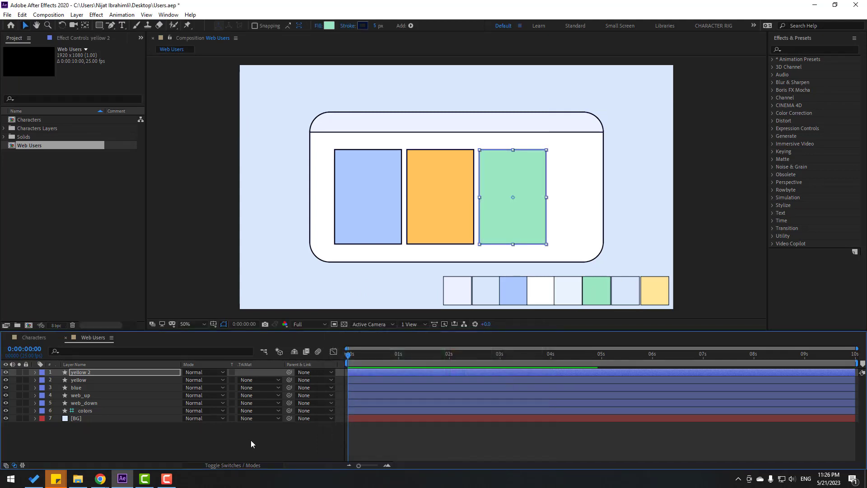
{"action": "left_click", "coordinate": [232, 440]}
- Move the blue, yellow and green rectangles together to the right so the group sits centered in the browser window
{"action": "left_click", "coordinate": [527, 189]}
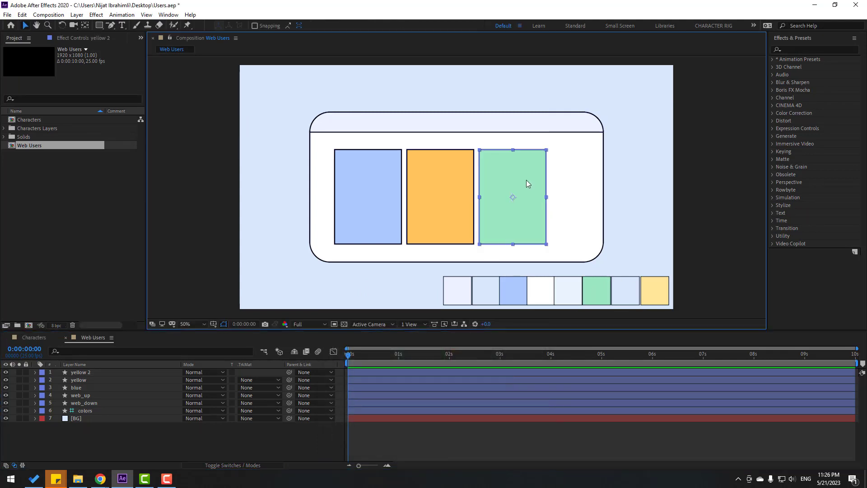
{"action": "left_click", "coordinate": [446, 191], "text": "shift"}
{"action": "left_click", "coordinate": [379, 199], "text": "shift"}
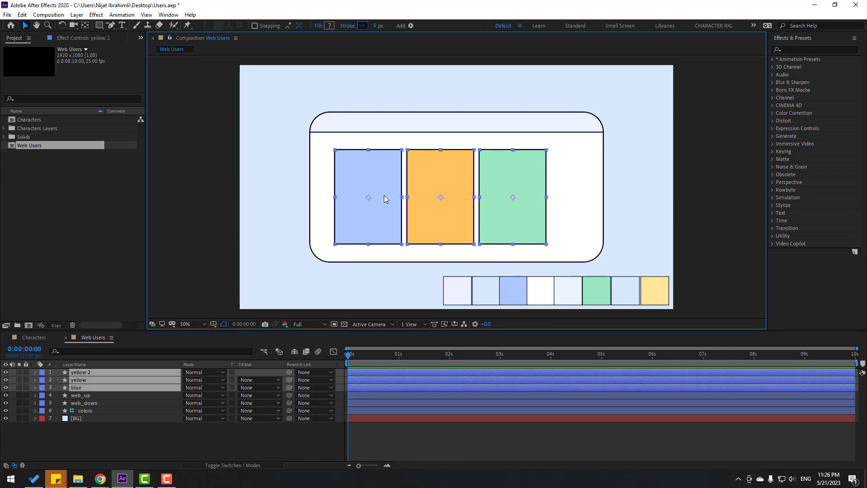
{"action": "left_click", "coordinate": [385, 196], "text": "shift"}
{"action": "left_click", "coordinate": [380, 201], "text": "shift"}
{"action": "left_click_drag", "start_coordinate": [388, 197], "coordinate": [407, 194]}
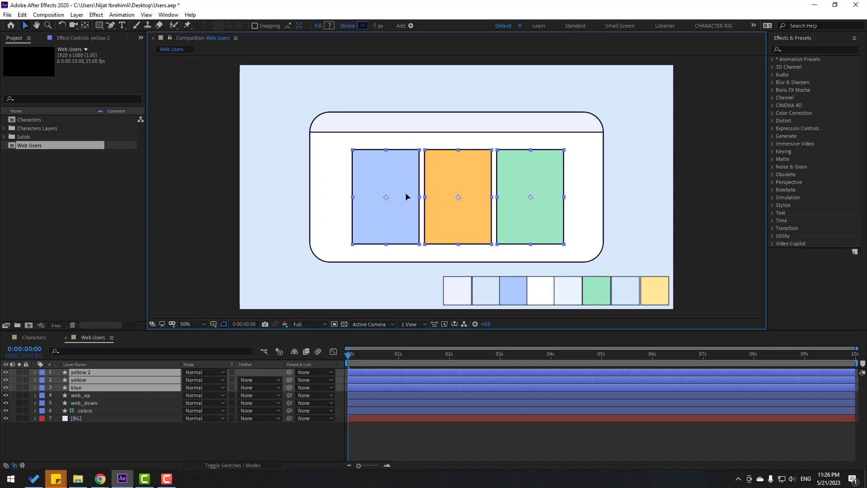
{"action": "left_click", "coordinate": [211, 280]}
- Rename the green rectangle's layer as green
{"action": "left_click", "coordinate": [87, 372]}
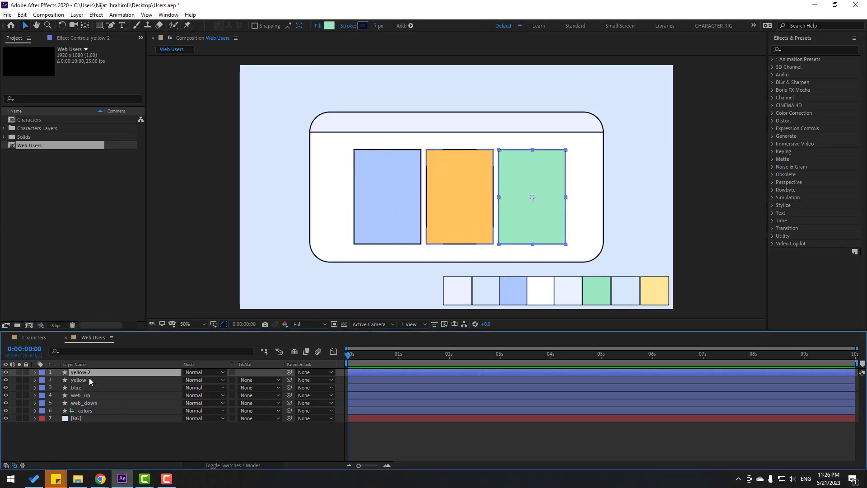
{"action": "key", "text": "Return"}
{"action": "type", "text": "green"}
{"action": "key", "text": "Return"}
{"action": "left_click", "coordinate": [81, 372], "text": "ctrl"}
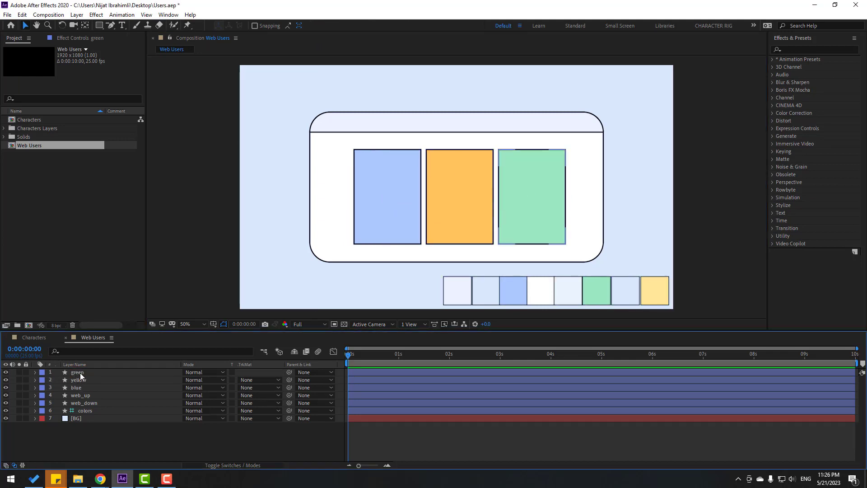
- Filter the green, yellow and blue layers' properties by size and enlarge the timeline area to show all three
{"action": "left_click", "coordinate": [81, 373], "text": "ctrl"}
{"action": "left_click", "coordinate": [88, 379], "text": "ctrl"}
{"action": "left_click", "coordinate": [77, 387], "text": "ctrl"}
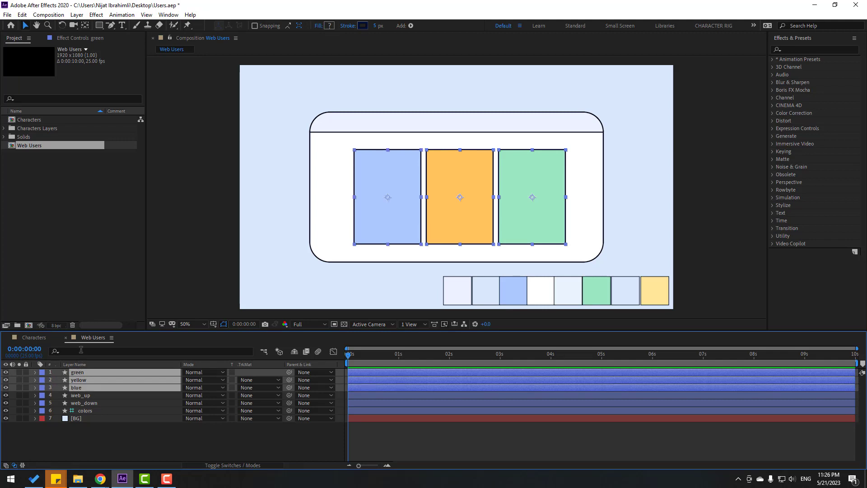
{"action": "left_click", "coordinate": [81, 349]}
{"action": "type", "text": "size"}
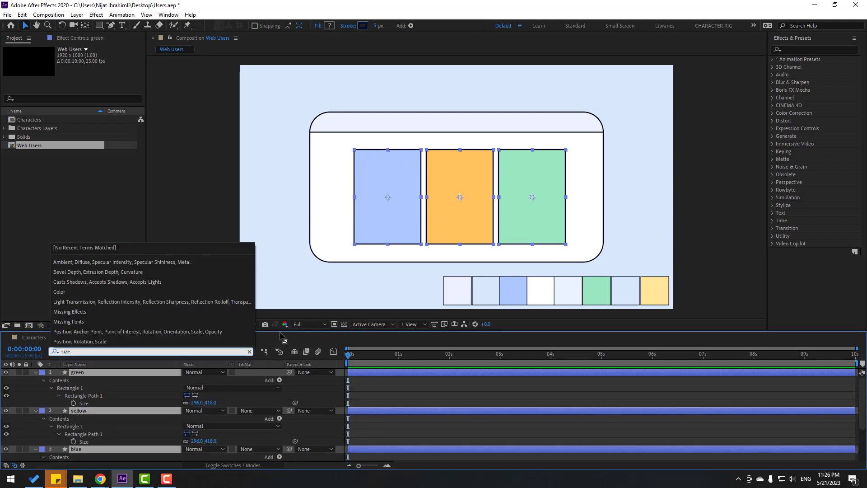
{"action": "left_click_drag", "start_coordinate": [281, 333], "coordinate": [287, 242]}
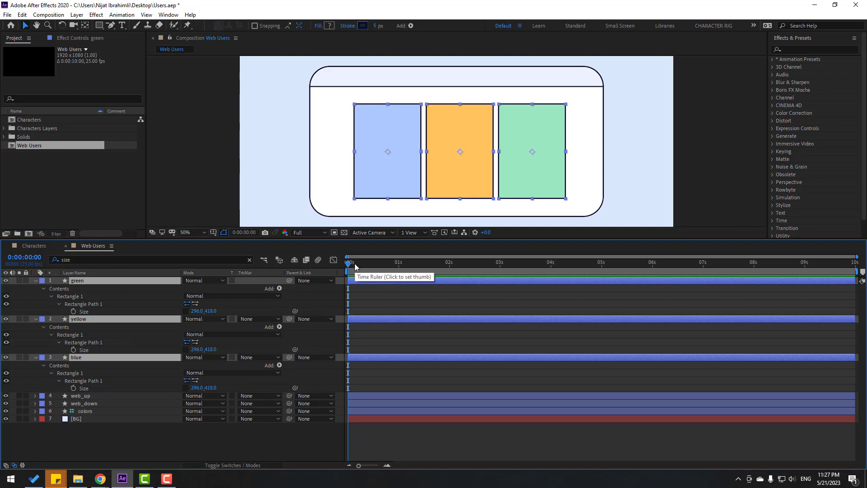
{"action": "left_click", "coordinate": [103, 449]}
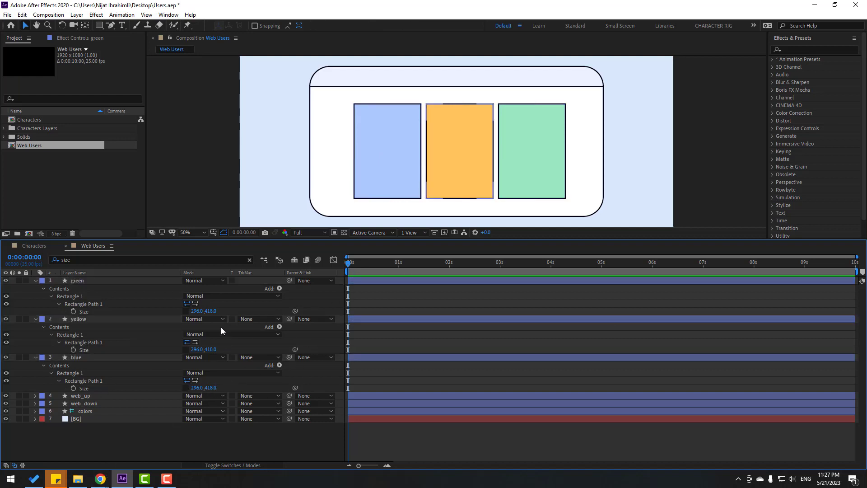
- Widen the green, yellow and blue rectangles by setting each one's Size width to 365
{"action": "left_click_drag", "start_coordinate": [198, 310], "coordinate": [228, 310]}
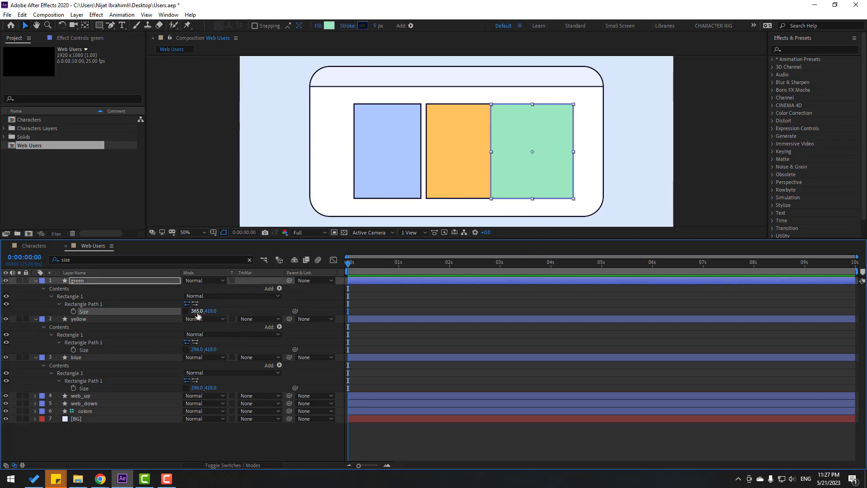
{"action": "left_click", "coordinate": [237, 304]}
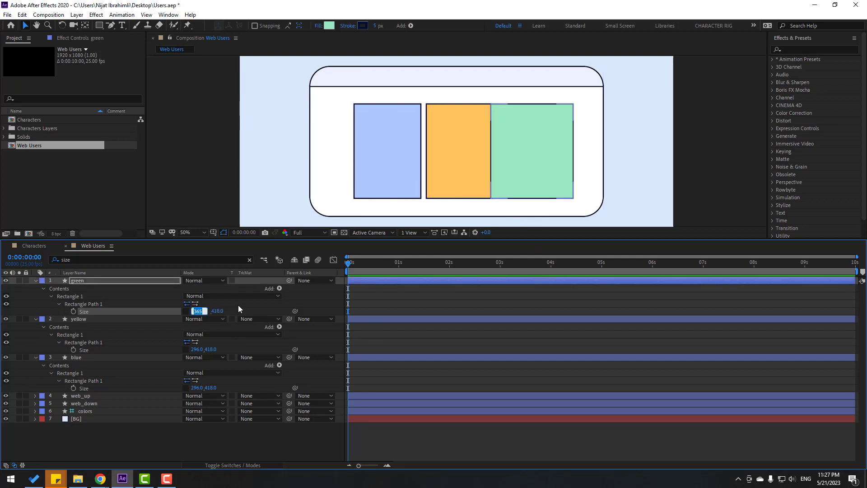
{"action": "left_click", "coordinate": [197, 349]}
{"action": "type", "text": "365"}
{"action": "key", "text": "Return"}
{"action": "left_click", "coordinate": [198, 387]}
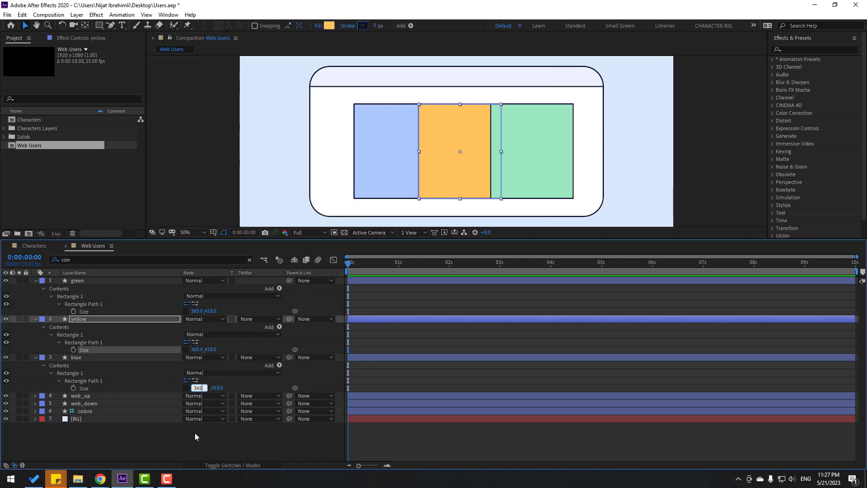
{"action": "type", "text": "365"}
{"action": "key", "text": "Return"}
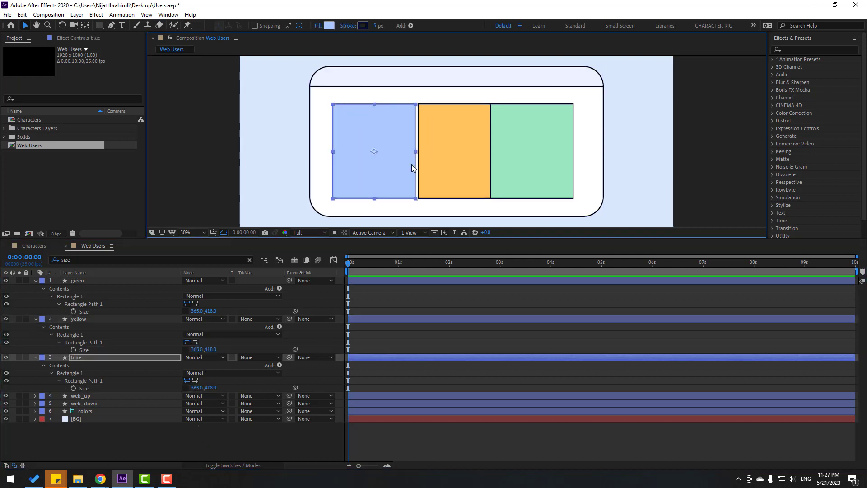
- Nudge the green and yellow rectangles right until the gaps between the three panels are even
{"action": "left_click", "coordinate": [508, 166]}
{"action": "key", "text": "shift+Right"}
{"action": "key", "text": "shift+Right"}
{"action": "key", "text": "shift+Right"}
{"action": "key", "text": "shift+Right"}
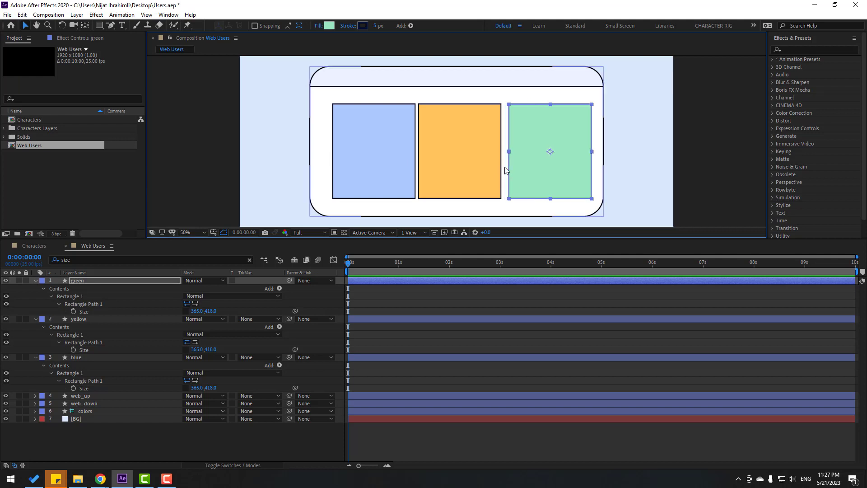
{"action": "left_click", "coordinate": [451, 163]}
{"action": "key", "text": "shift+Right"}
{"action": "key", "text": "shift+Right"}
{"action": "key", "text": "Left"}
{"action": "key", "text": "Left"}
{"action": "key", "text": "Left"}
{"action": "key", "text": "Left"}
{"action": "key", "text": "Left"}
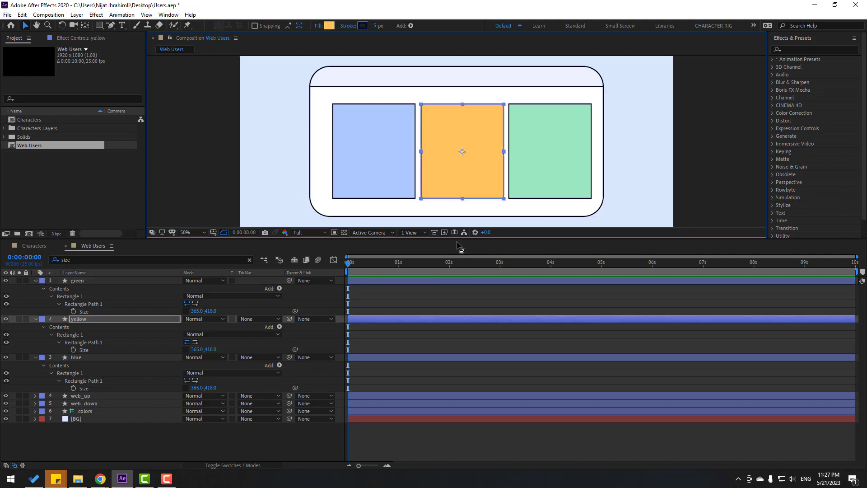
{"action": "left_click", "coordinate": [260, 444]}
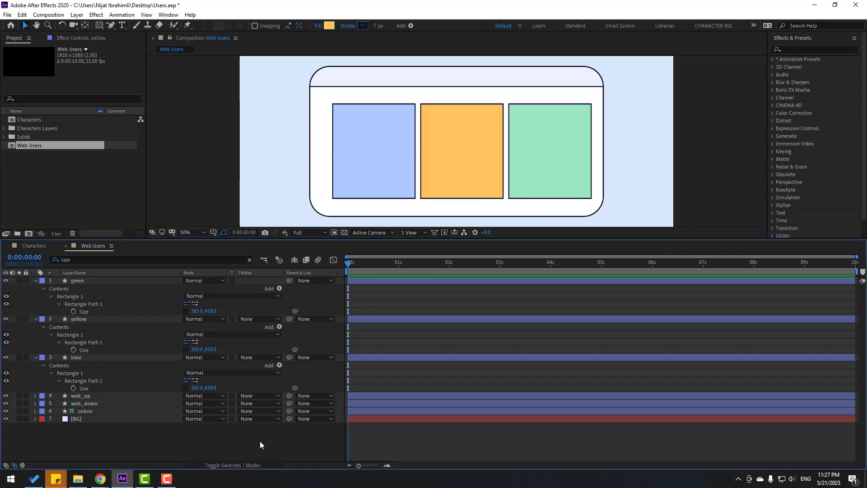
- Add Size keyframes to the green, yellow and blue rectangles at 0:00:00:24
{"action": "left_click_drag", "start_coordinate": [372, 264], "coordinate": [397, 266]}
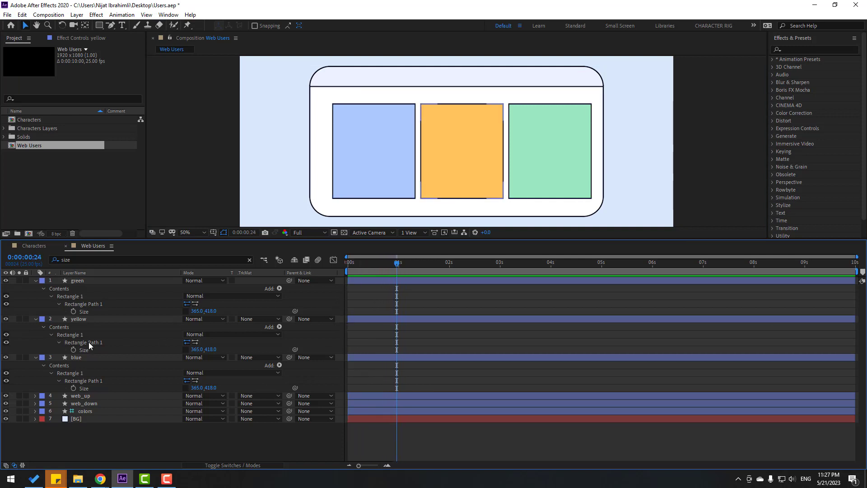
{"action": "left_click", "coordinate": [73, 311]}
{"action": "left_click", "coordinate": [73, 350]}
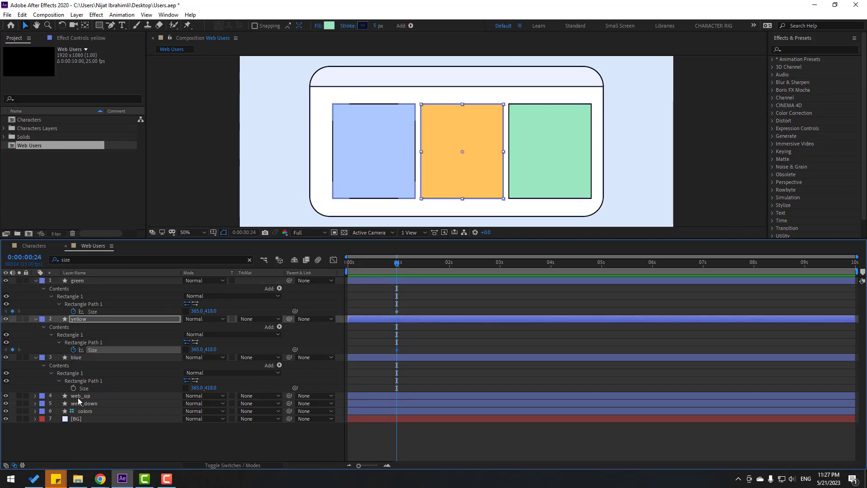
{"action": "left_click", "coordinate": [73, 388]}
- Set the Size width of the green, yellow and blue rectangles to 0 at 0:00:00:00
{"action": "left_click_drag", "start_coordinate": [381, 266], "coordinate": [347, 264]}
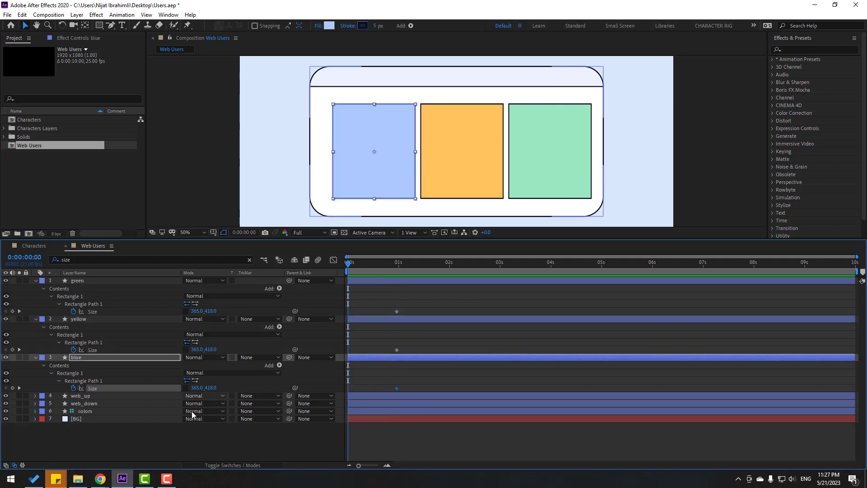
{"action": "left_click", "coordinate": [163, 437]}
{"action": "mouse_move", "coordinate": [193, 310]}
{"action": "left_mouse_down"}
{"action": "mouse_move", "coordinate": [184, 311]}
{"action": "mouse_move", "coordinate": [200, 314]}
{"action": "left_mouse_up"}
{"action": "left_click", "coordinate": [197, 311]}
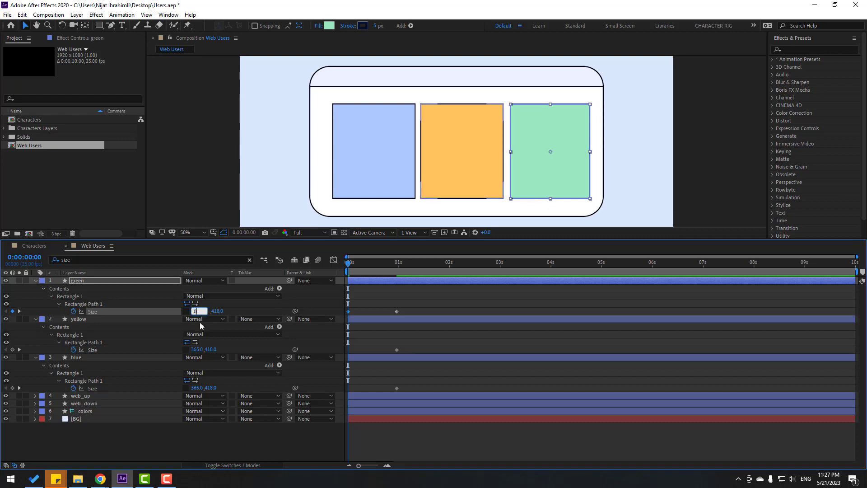
{"action": "type", "text": "0"}
{"action": "key", "text": "Return"}
{"action": "left_click", "coordinate": [197, 349]}
{"action": "type", "text": "0"}
{"action": "key", "text": "Return"}
{"action": "left_click", "coordinate": [203, 387]}
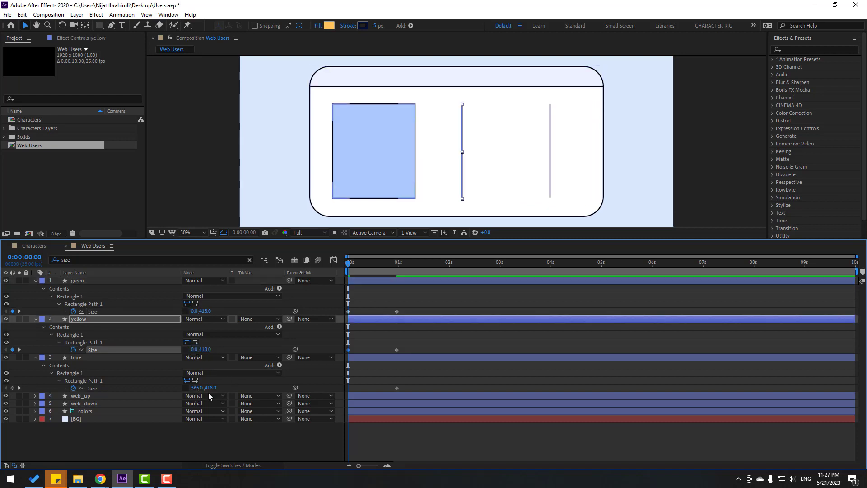
{"action": "type", "text": "0"}
{"action": "key", "text": "Return"}
- Apply Easy Ease to all the Size keyframes of the green, yellow and blue rectangles
{"action": "left_click_drag", "start_coordinate": [406, 302], "coordinate": [349, 391]}
{"action": "right_click", "coordinate": [349, 391]}
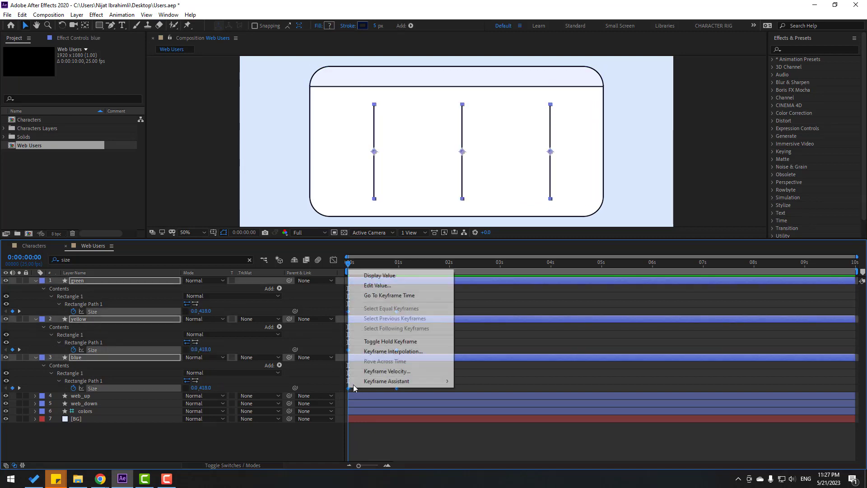
{"action": "mouse_move", "coordinate": [433, 380]}
{"action": "left_click", "coordinate": [502, 411]}
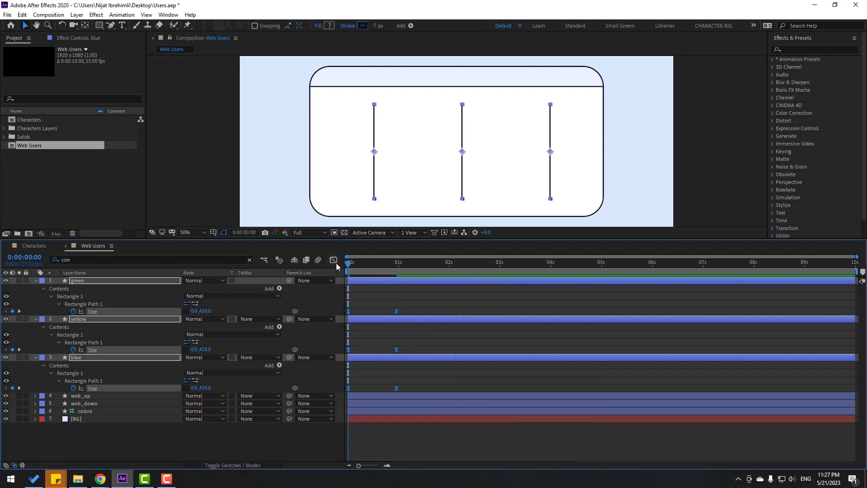
- Reshape the Size speed graph of the three rectangles into a steep peak midway with long easing at both ends
{"action": "left_click", "coordinate": [334, 261]}
{"action": "left_click_drag", "start_coordinate": [345, 423], "coordinate": [367, 434]}
{"action": "key", "text": "space"}
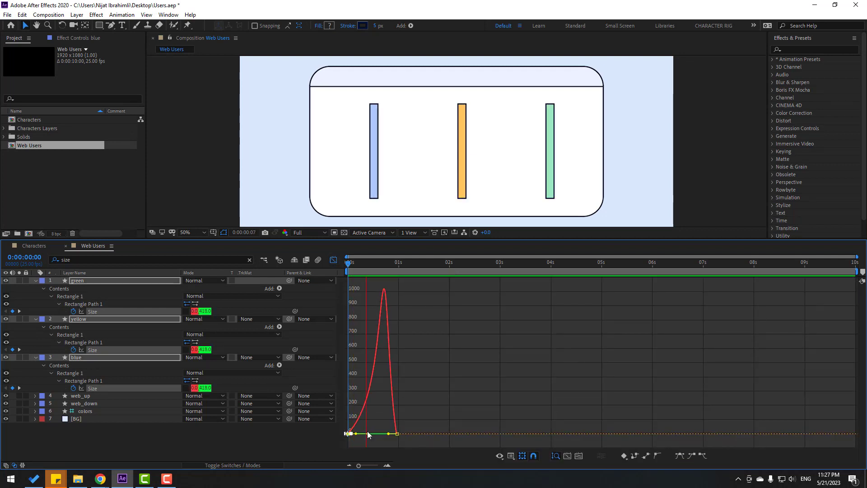
{"action": "key", "text": "space"}
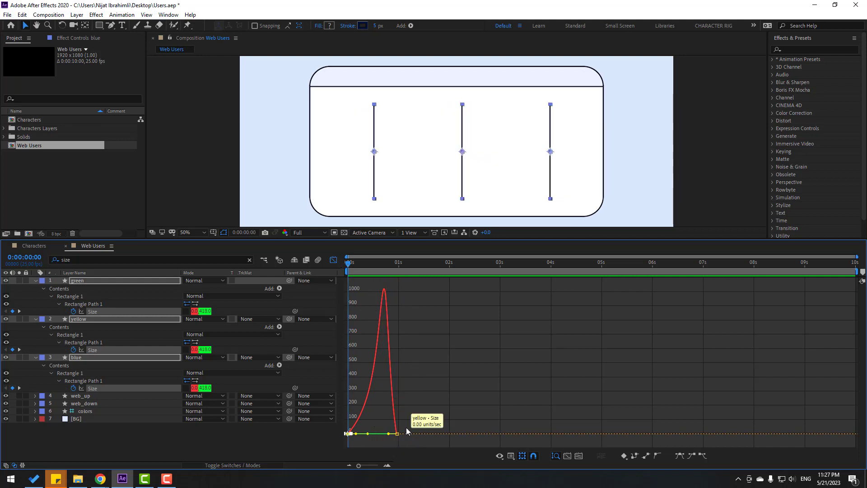
{"action": "left_click_drag", "start_coordinate": [407, 416], "coordinate": [377, 434]}
{"action": "key", "text": "space"}
- Move the final Size keyframes of the three rectangles to about 0:00:01:08 and preview the animation
{"action": "key", "text": "space"}
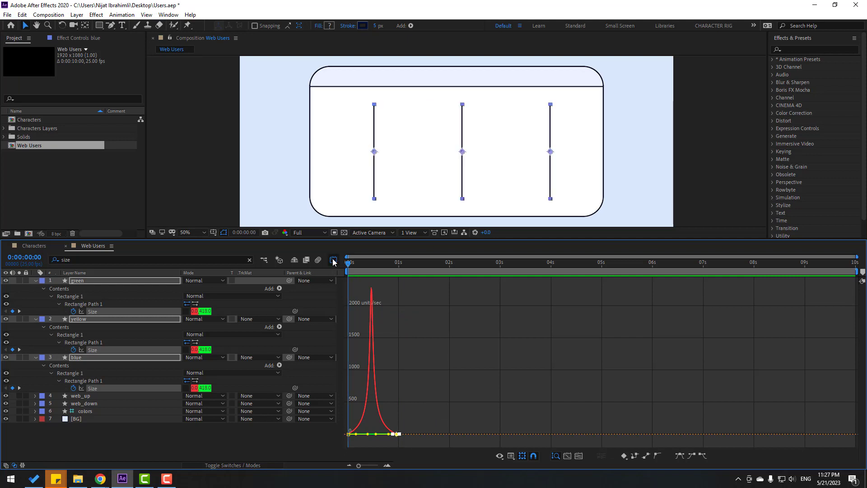
{"action": "left_click", "coordinate": [333, 262]}
{"action": "left_click_drag", "start_coordinate": [408, 307], "coordinate": [417, 390]}
{"action": "key", "text": "space"}
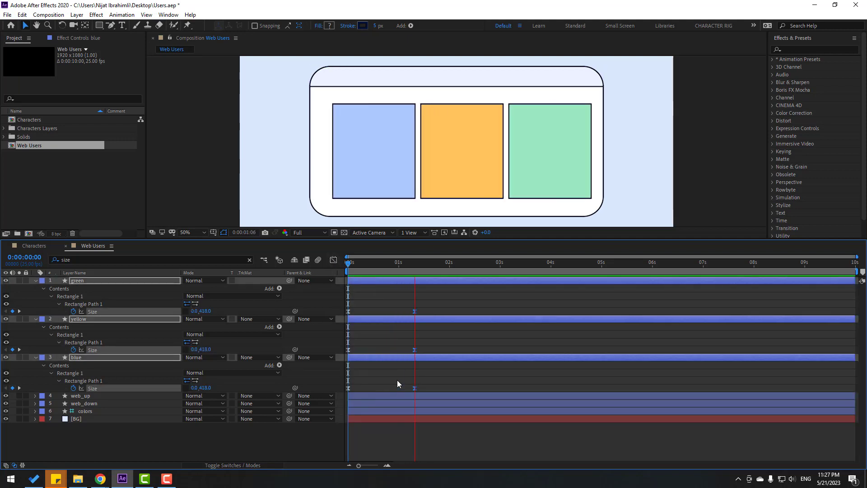
{"action": "key", "text": "space"}
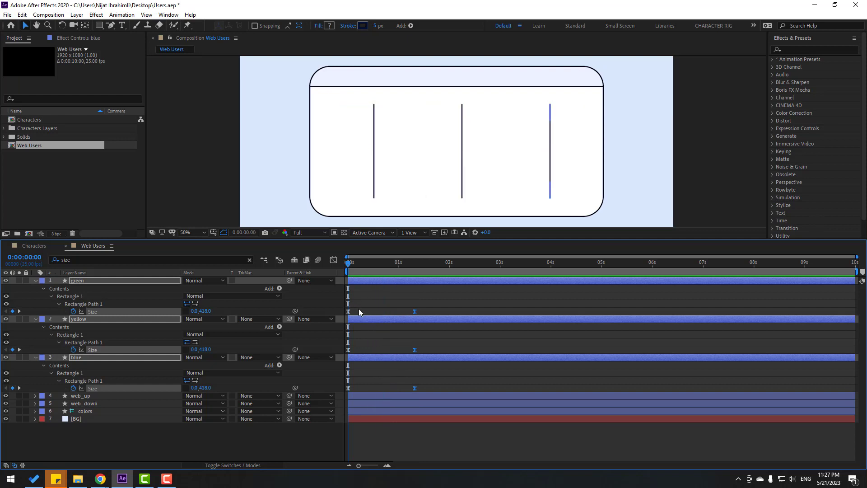
- Shift the starting Size keyframes of the green, yellow and blue rectangles a few frames later
{"action": "left_click_drag", "start_coordinate": [359, 308], "coordinate": [346, 391]}
{"action": "left_click_drag", "start_coordinate": [349, 313], "coordinate": [355, 312]}
{"action": "left_click", "coordinate": [379, 305]}
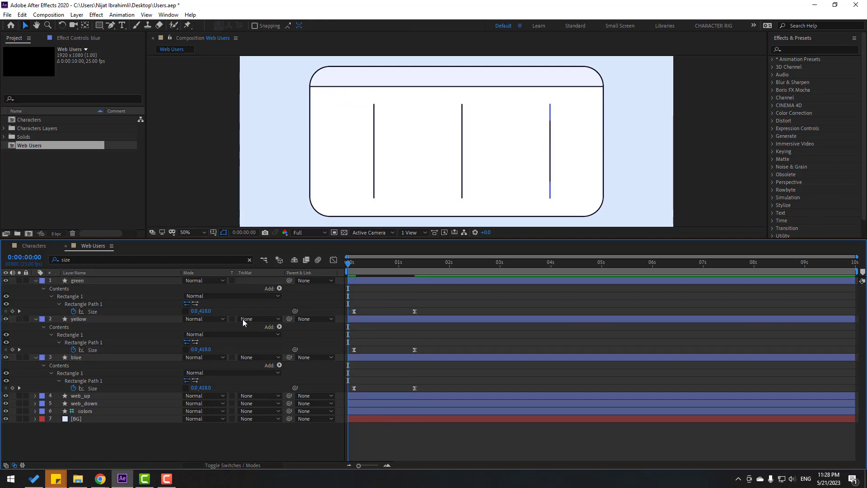
- Set the Size height of the green, yellow and blue rectangles to 0 at 0:00:00:00
{"action": "key", "text": "Return"}
{"action": "left_click", "coordinate": [203, 349]}
{"action": "type", "text": "0"}
{"action": "key", "text": "Return"}
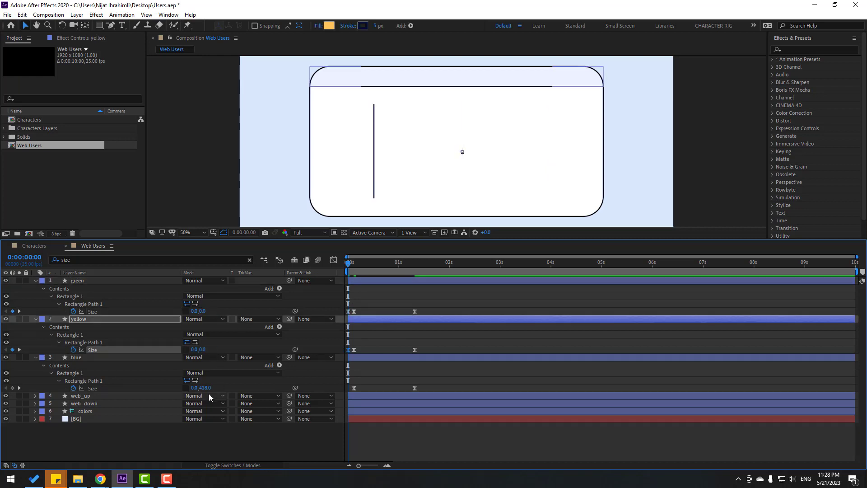
{"action": "left_click", "coordinate": [205, 389]}
{"action": "type", "text": "0"}
{"action": "key", "text": "Return"}
- Preview the animation and move the middle Size keyframes of the three rectangles to about 0:00:00:09
{"action": "key", "text": "space"}
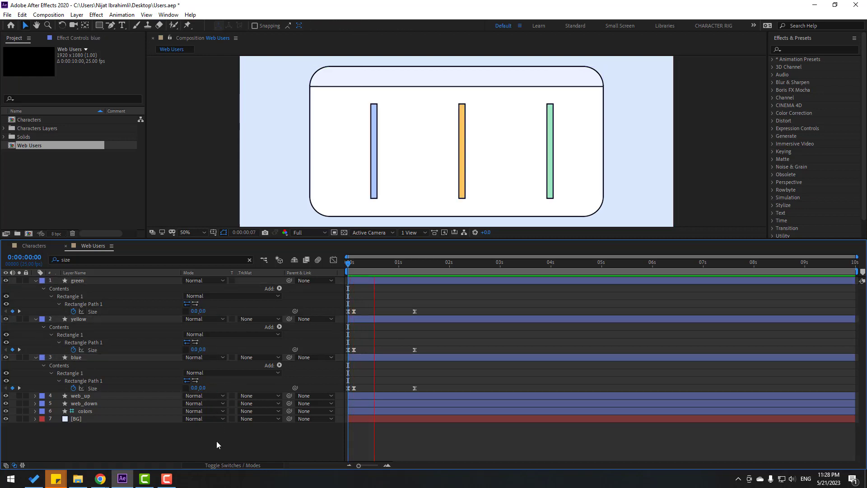
{"action": "key", "text": "space"}
{"action": "left_click_drag", "start_coordinate": [369, 305], "coordinate": [368, 389]}
{"action": "key", "text": "space"}
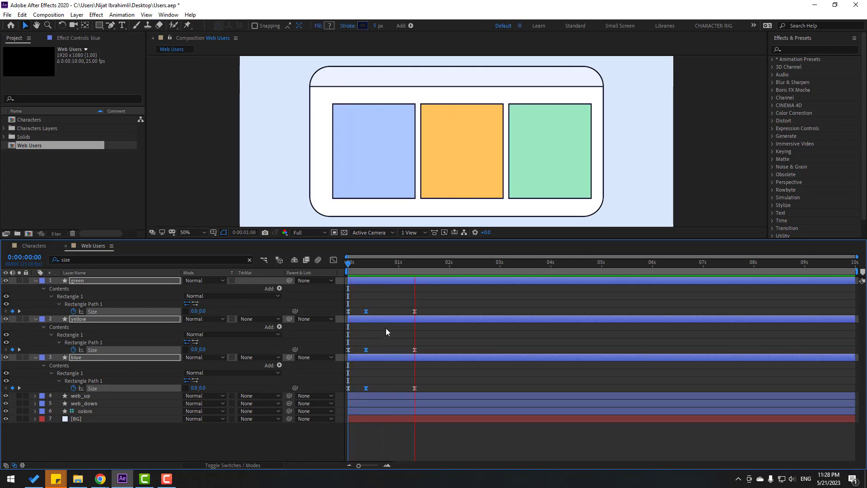
- Reshape the speed graph from the first Size keyframes so the rectangles' height growth starts gradually and peaks late
{"action": "left_click_drag", "start_coordinate": [373, 309], "coordinate": [339, 395]}
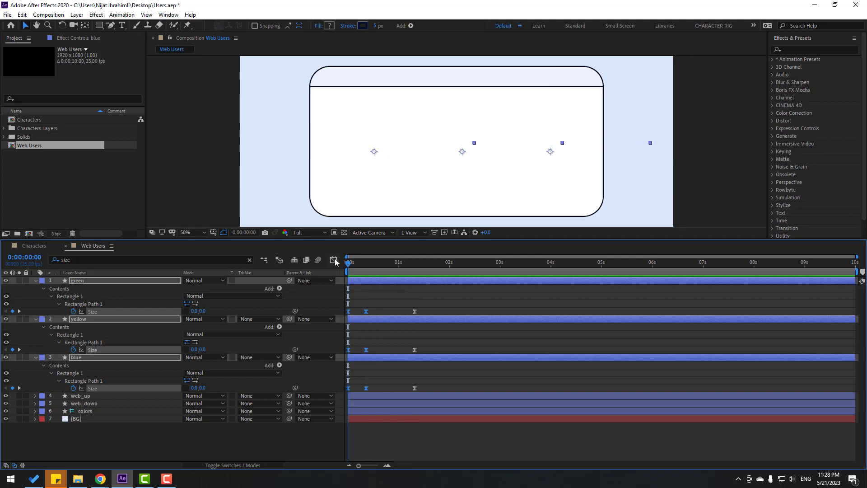
{"action": "left_click", "coordinate": [334, 260]}
{"action": "key", "text": "equal"}
{"action": "key", "text": "equal"}
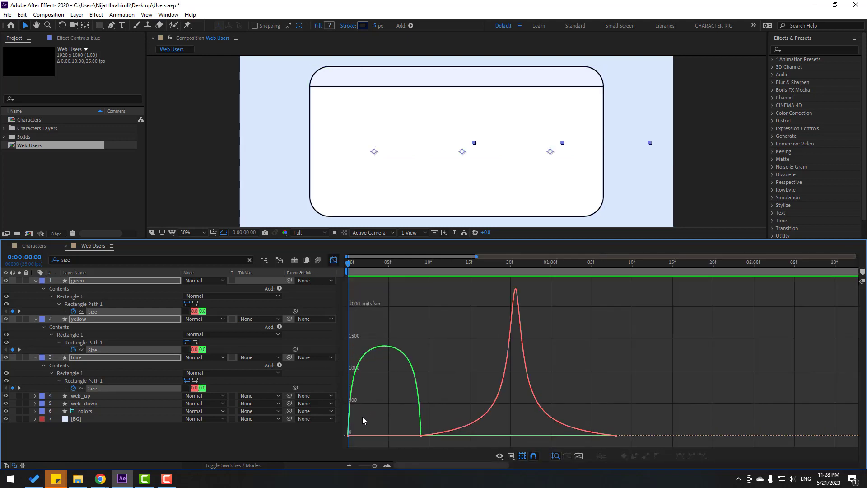
{"action": "left_click_drag", "start_coordinate": [362, 416], "coordinate": [346, 450]}
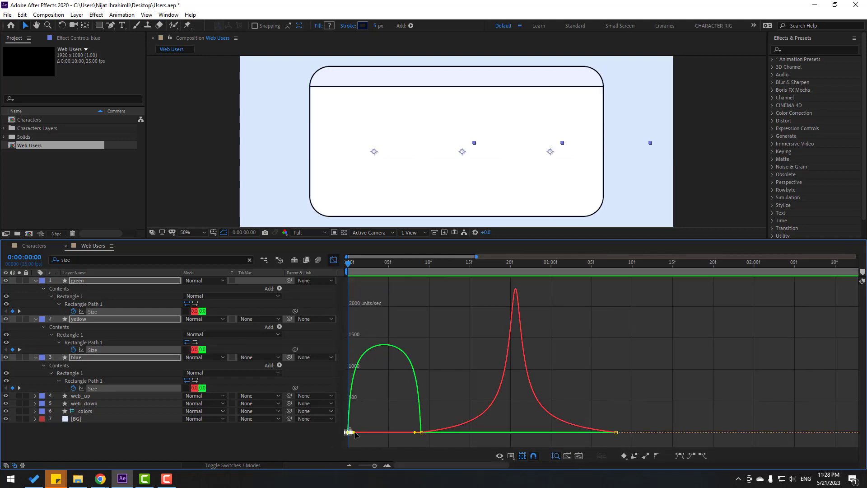
{"action": "left_click", "coordinate": [355, 432]}
{"action": "left_click_drag", "start_coordinate": [355, 432], "coordinate": [373, 432]}
{"action": "key", "text": "space"}
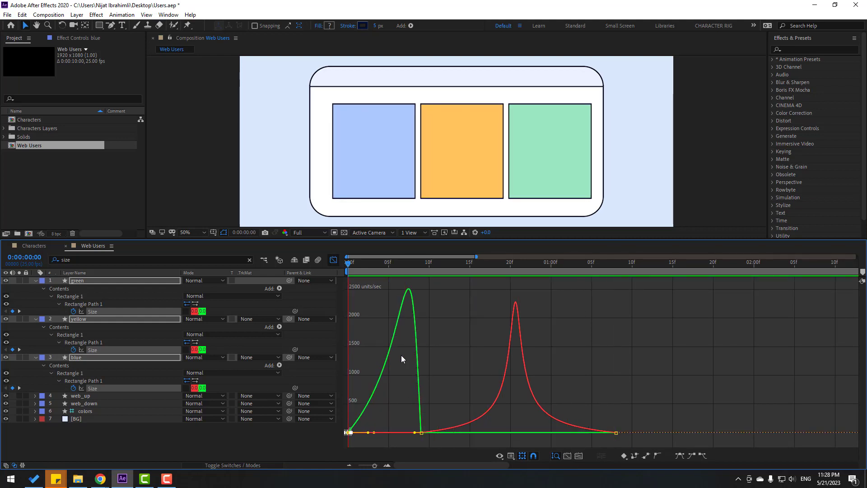
{"action": "key", "text": "space"}
{"action": "key", "text": "minus"}
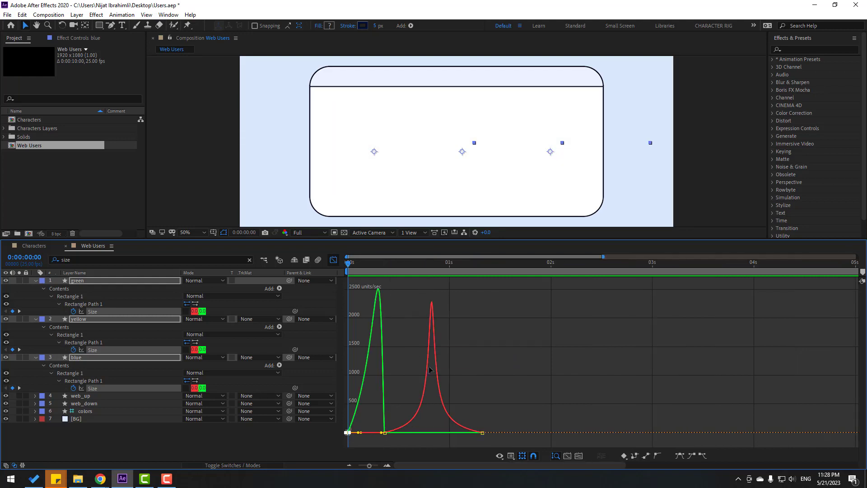
{"action": "left_click", "coordinate": [333, 260]}
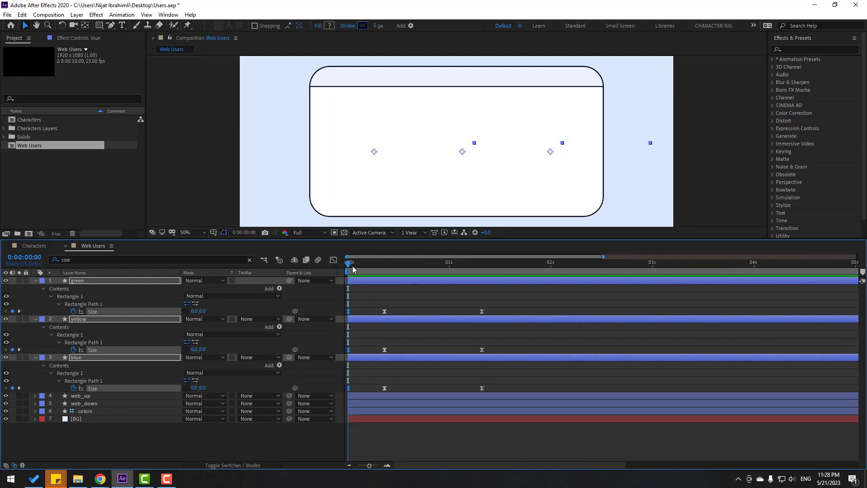
- Clear the timeline filter and stagger the layers, delaying yellow by about 3 frames and green by about 7 frames
{"action": "left_click", "coordinate": [249, 260]}
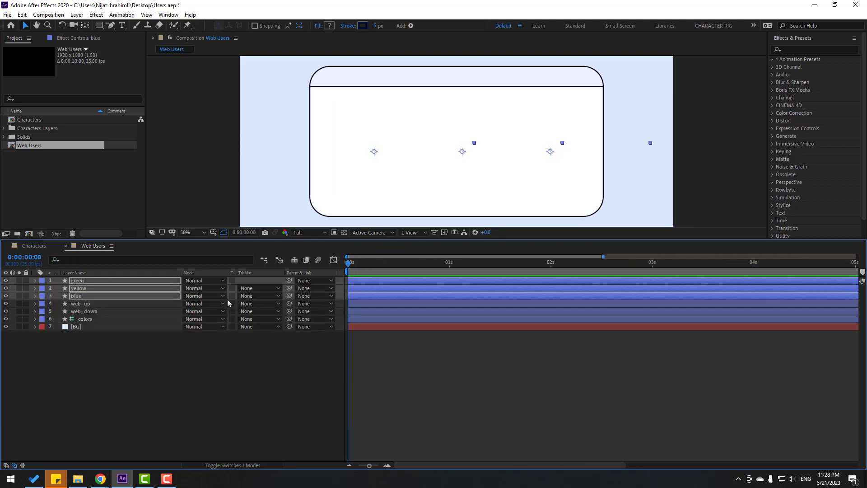
{"action": "left_click", "coordinate": [90, 392]}
{"action": "left_click_drag", "start_coordinate": [355, 266], "coordinate": [453, 266]}
{"action": "left_click", "coordinate": [386, 165]}
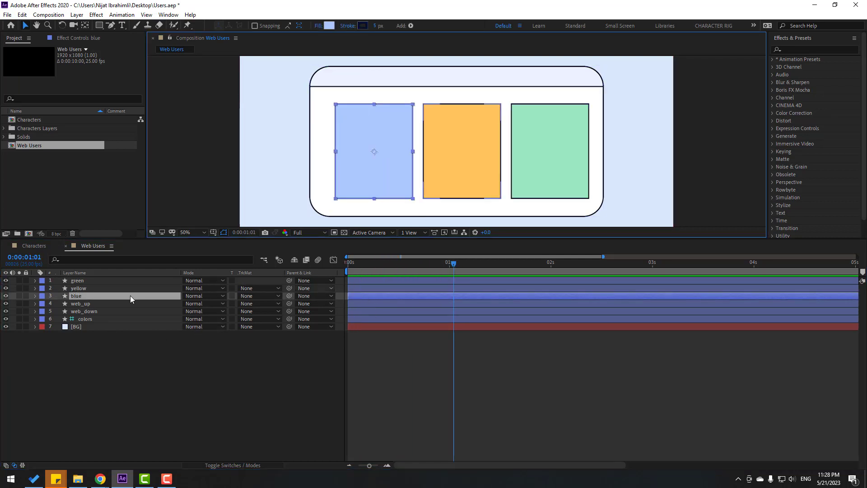
{"action": "left_click_drag", "start_coordinate": [362, 290], "coordinate": [385, 277]}
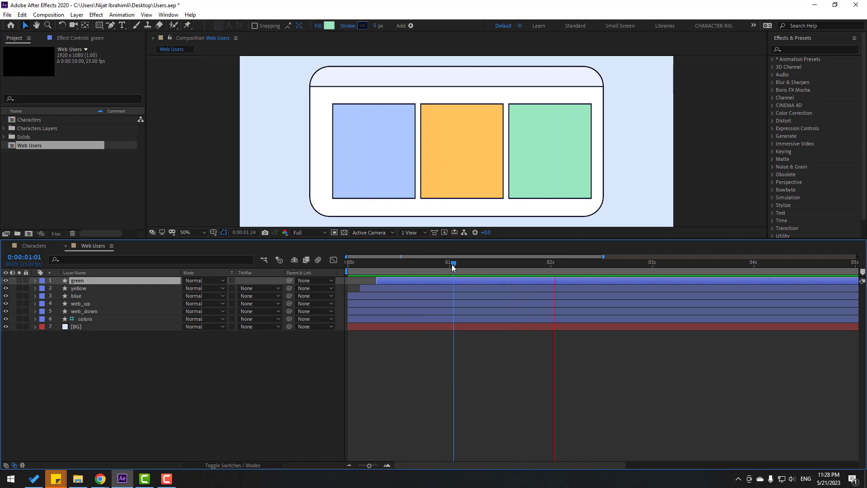
{"action": "left_click_drag", "start_coordinate": [453, 264], "coordinate": [506, 267]}
- Delay the green, yellow and blue layers together, keeping their stagger, so blue starts at about 0:00:02:03
{"action": "left_click", "coordinate": [83, 297]}
{"action": "left_click", "coordinate": [86, 288], "text": "ctrl"}
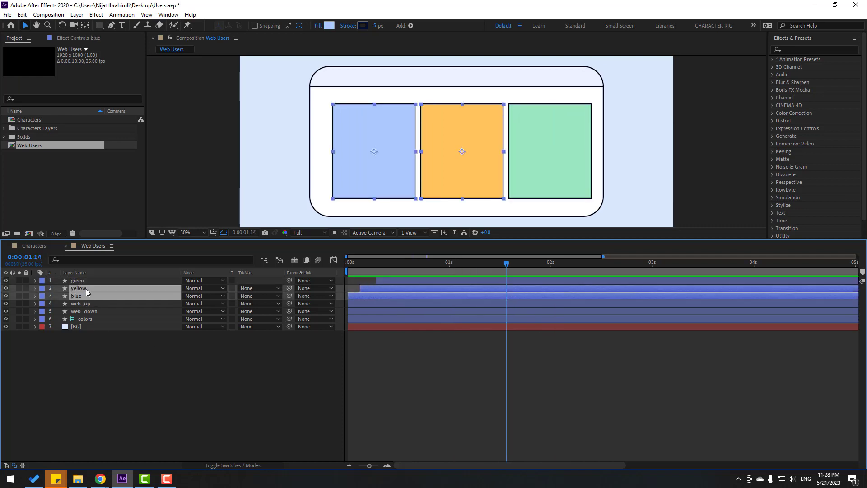
{"action": "left_click", "coordinate": [86, 281], "text": "ctrl"}
{"action": "left_click_drag", "start_coordinate": [361, 297], "coordinate": [573, 296]}
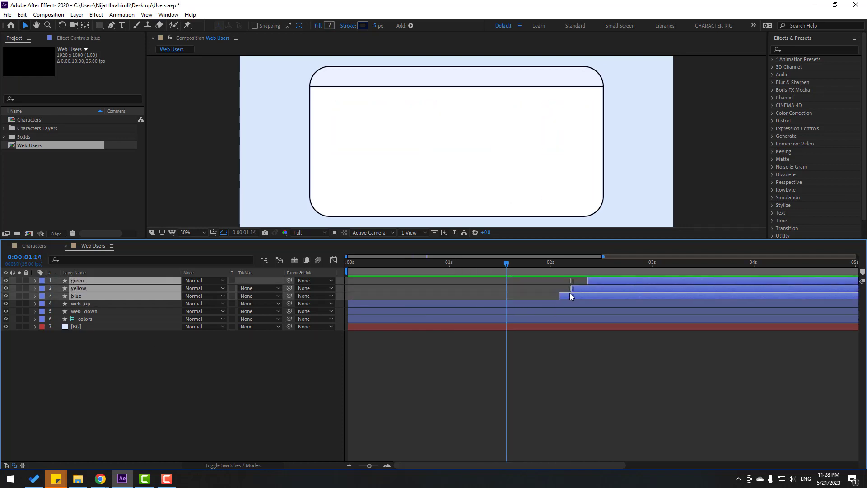
{"action": "left_click_drag", "start_coordinate": [493, 270], "coordinate": [217, 372]}
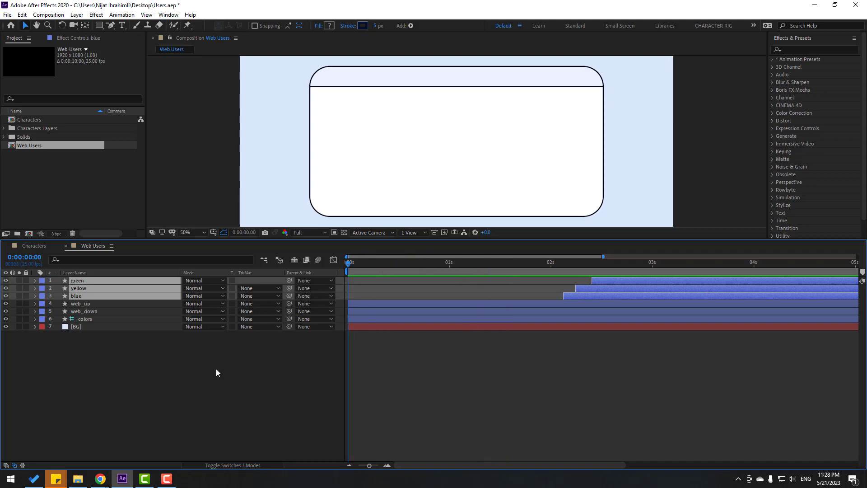
{"action": "left_click", "coordinate": [257, 343]}
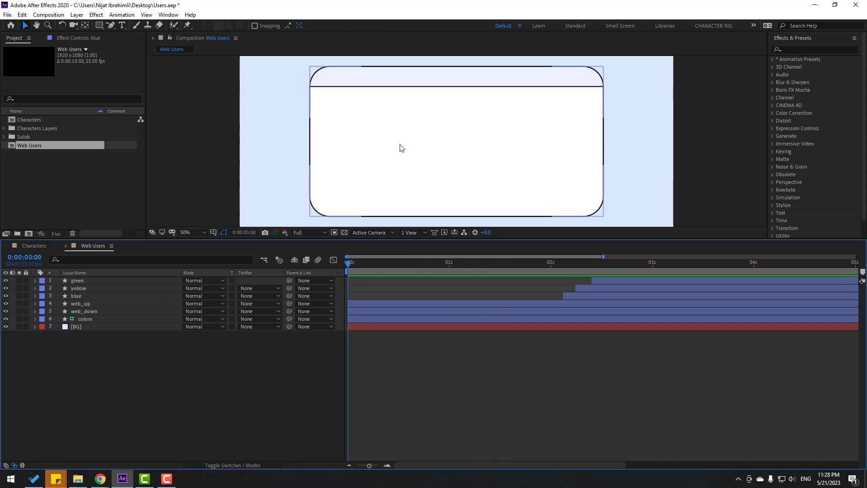
- Unlink the web_down rectangle's Size dimensions, add a Size keyframe and move it to about 0:00:00:11
{"action": "left_click", "coordinate": [415, 147]}
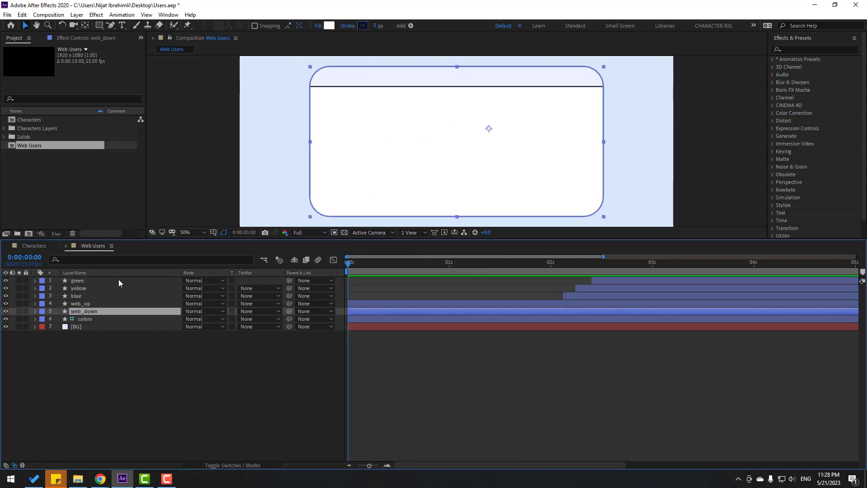
{"action": "left_click", "coordinate": [107, 260]}
{"action": "type", "text": "size"}
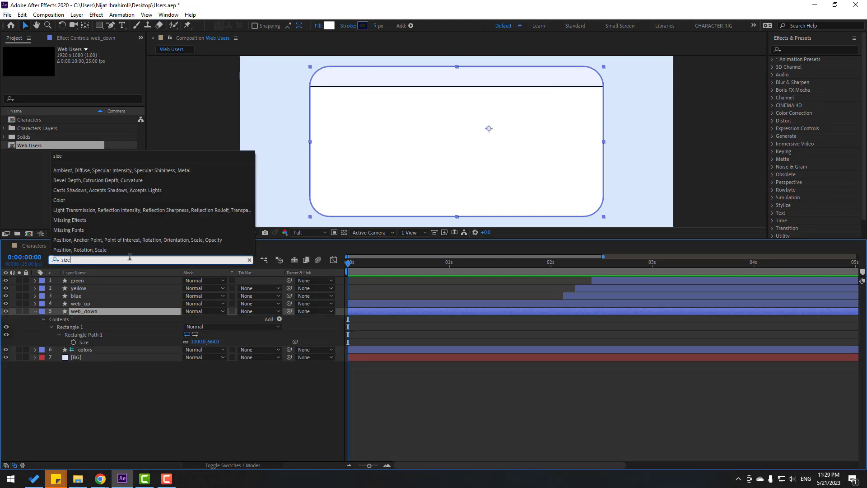
{"action": "left_click", "coordinate": [186, 342]}
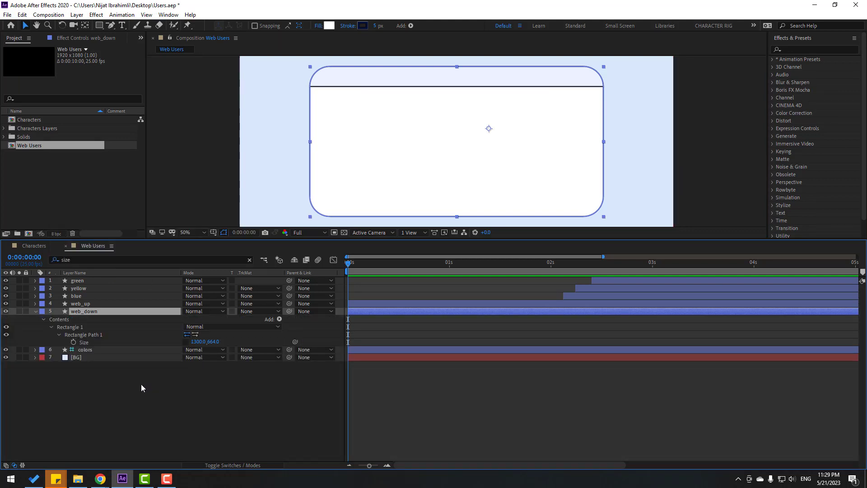
{"action": "left_click", "coordinate": [74, 342]}
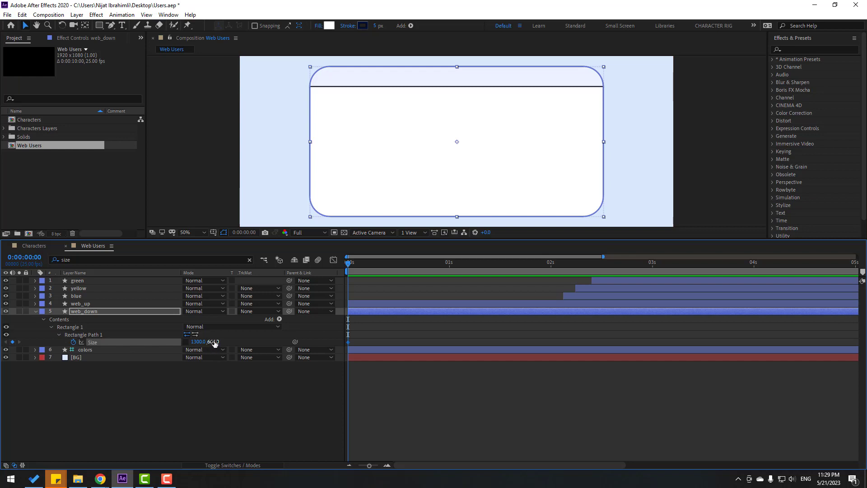
{"action": "left_click_drag", "start_coordinate": [357, 342], "coordinate": [393, 342]}
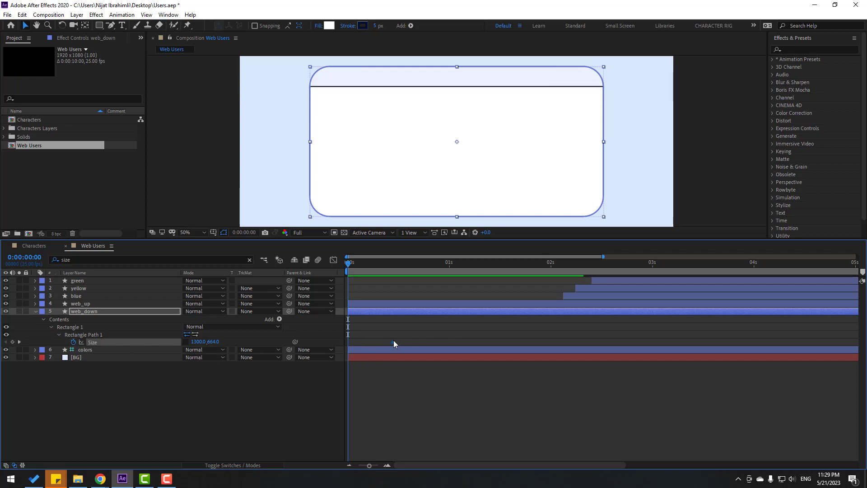
- Set the web_down rectangle's Size height to 0 at 0:00:00:00
{"action": "left_click_drag", "start_coordinate": [213, 341], "coordinate": [154, 340]}
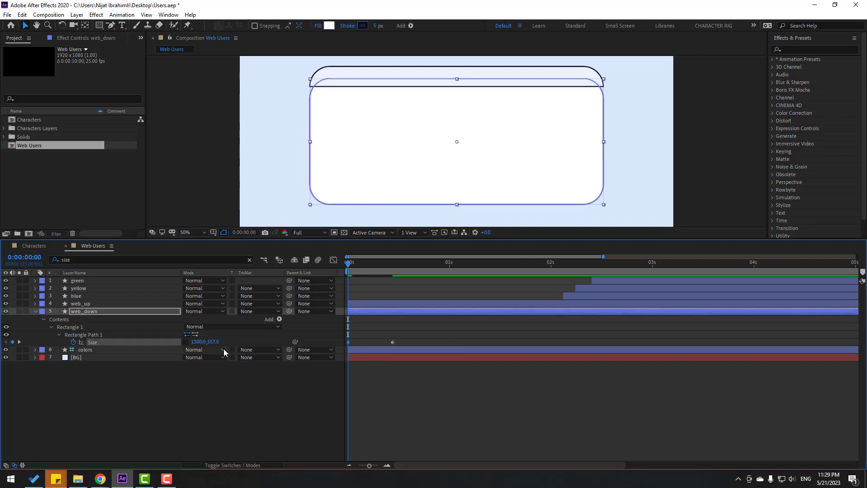
{"action": "type", "text": "0"}
{"action": "key", "text": "Return"}
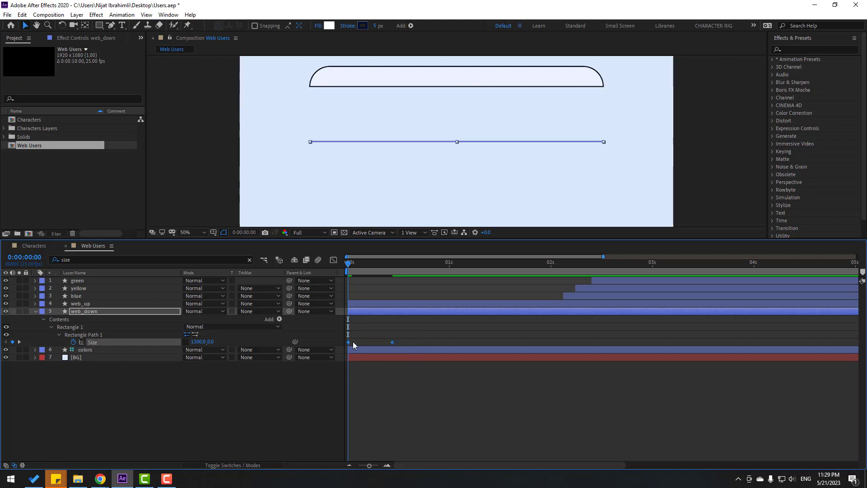
- Apply Easy Ease to both Size keyframes of the web_down rectangle
{"action": "right_click", "coordinate": [349, 343]}
{"action": "mouse_move", "coordinate": [397, 454]}
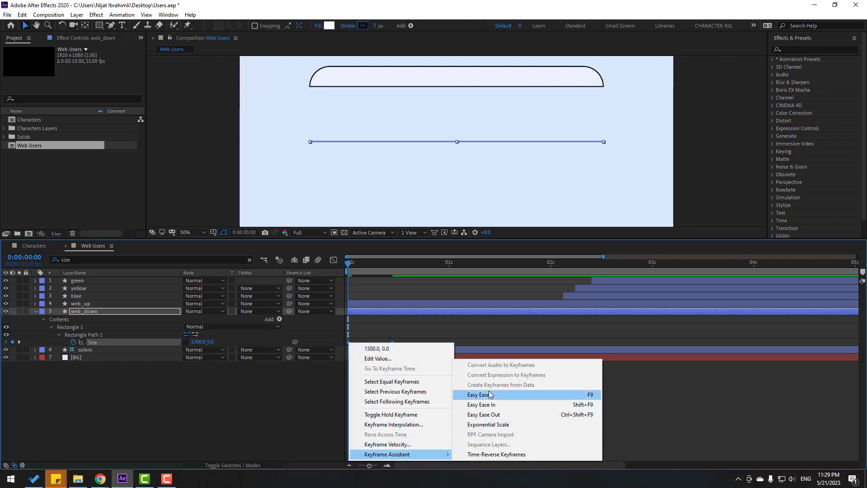
{"action": "left_click", "coordinate": [490, 393]}
- Reshape web_down's Size speed graph to peak early with a long ease into the last keyframe, and preview it
{"action": "left_click", "coordinate": [333, 260]}
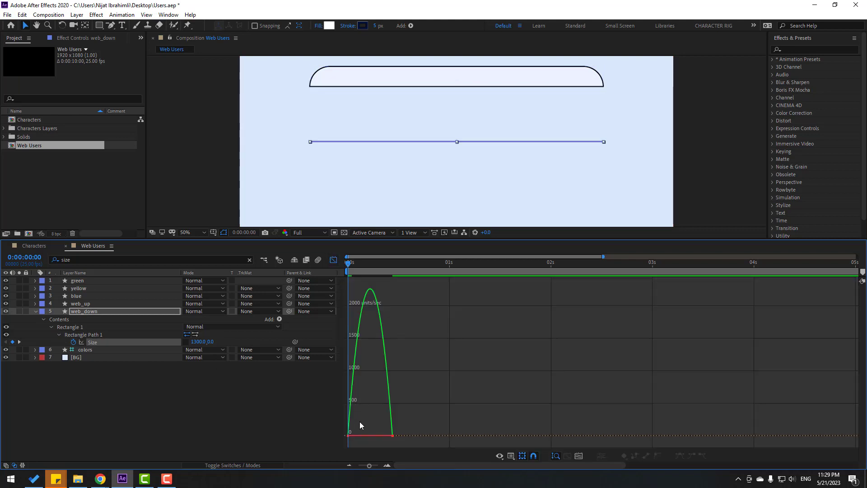
{"action": "mouse_move", "coordinate": [360, 436]}
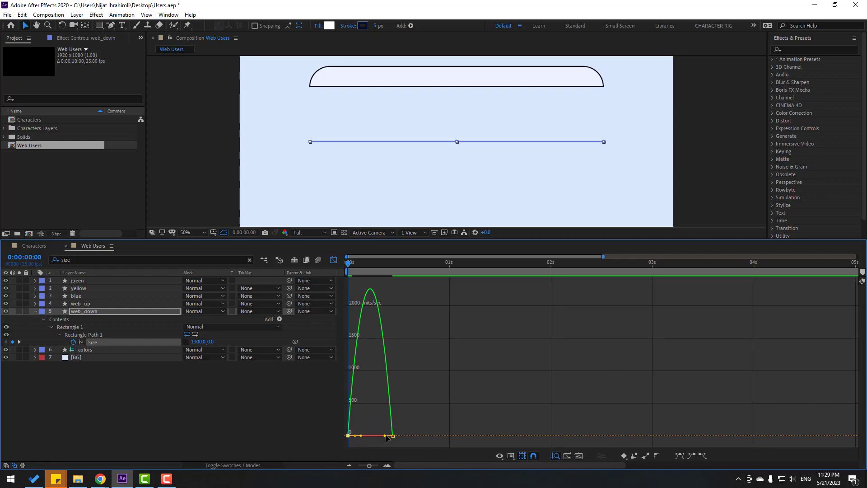
{"action": "left_click_drag", "start_coordinate": [362, 434], "coordinate": [372, 438]}
{"action": "key", "text": "space"}
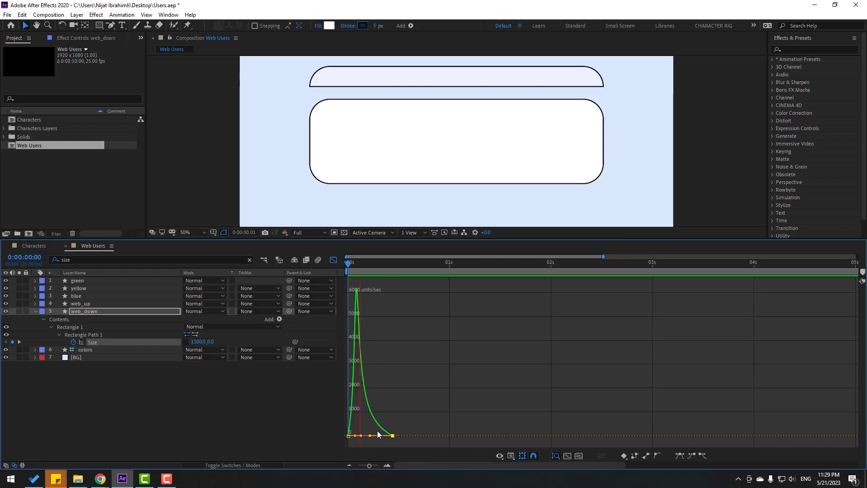
- Move web_down's last Size keyframe out to about 0:00:00:17 and preview the growth
{"action": "key", "text": "space"}
{"action": "left_click", "coordinate": [333, 260]}
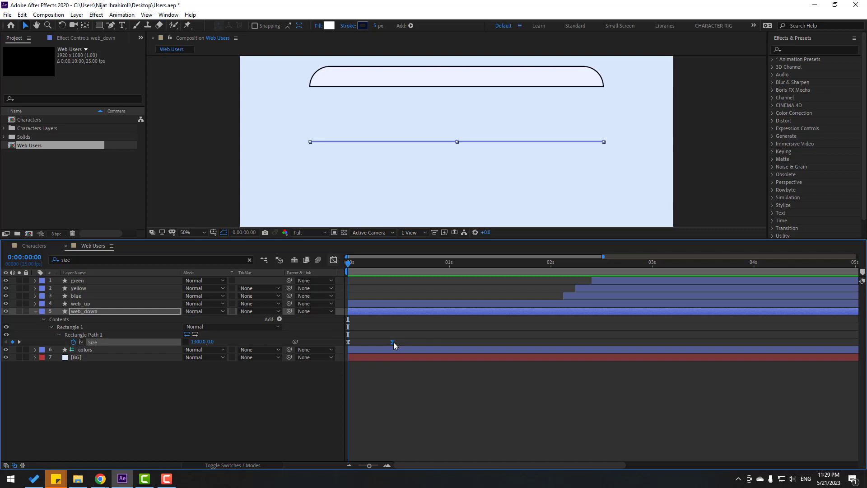
{"action": "left_click_drag", "start_coordinate": [401, 341], "coordinate": [417, 342]}
{"action": "key", "text": "space"}
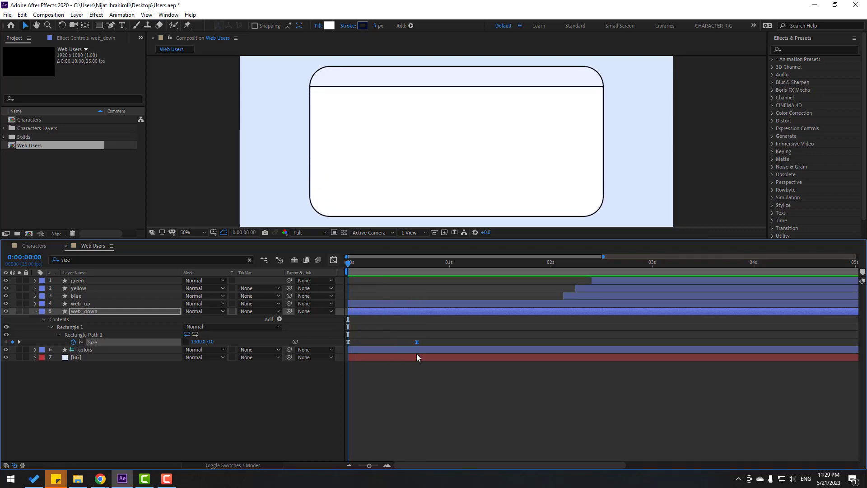
{"action": "key", "text": "space"}
- Add a Scale keyframe to the web_up layer at about 0:00:00:17, in line with web_down's last Size keyframe
{"action": "left_click", "coordinate": [86, 305]}
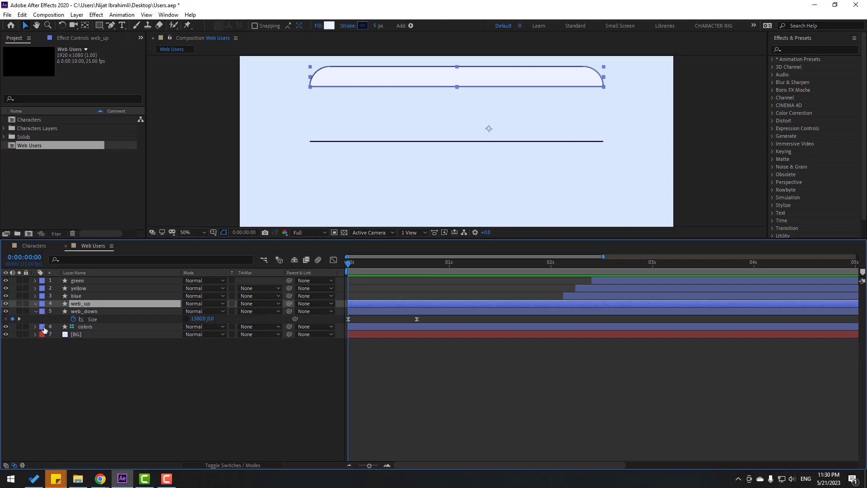
{"action": "left_click", "coordinate": [43, 312]}
{"action": "left_click", "coordinate": [51, 319]}
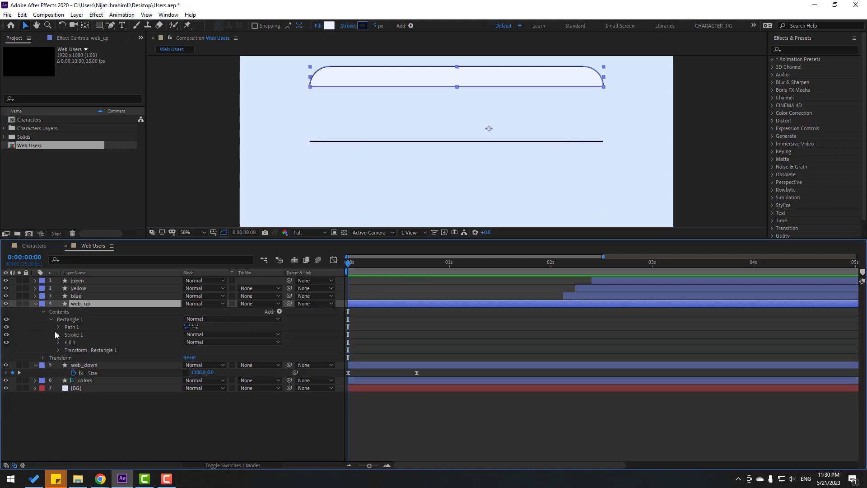
{"action": "left_click", "coordinate": [58, 327]}
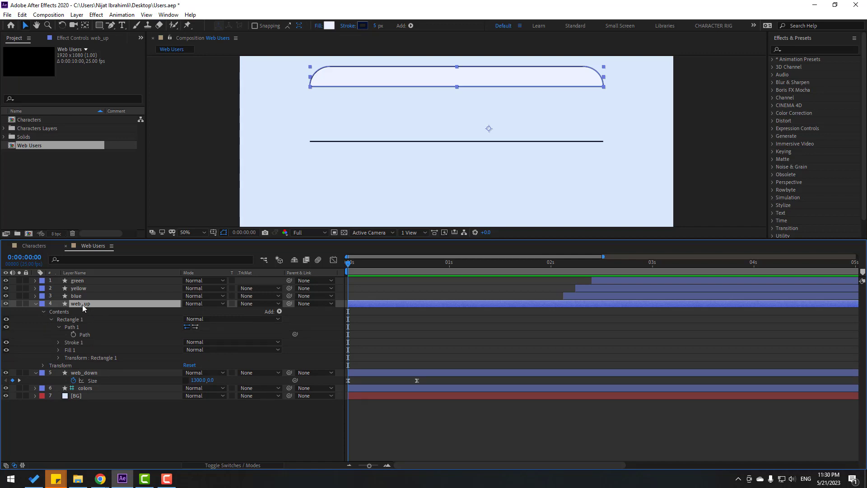
{"action": "key", "text": "s"}
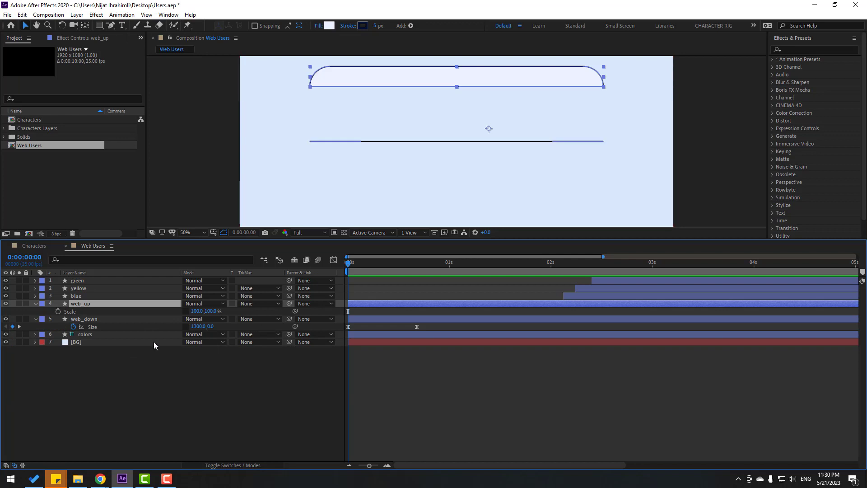
{"action": "left_click", "coordinate": [415, 264]}
{"action": "left_click_drag", "start_coordinate": [416, 262], "coordinate": [222, 286]}
{"action": "left_click", "coordinate": [58, 311]}
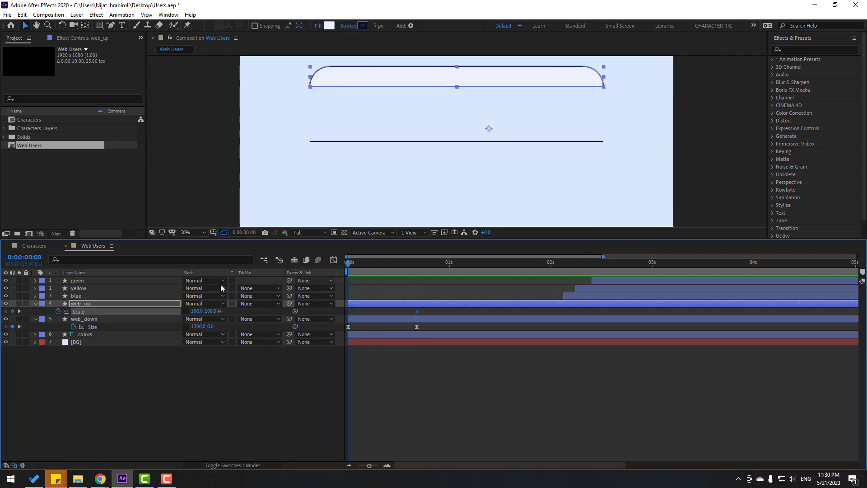
- Move web_up's anchor point to the centre of the window's header bar
{"action": "left_click", "coordinate": [84, 26]}
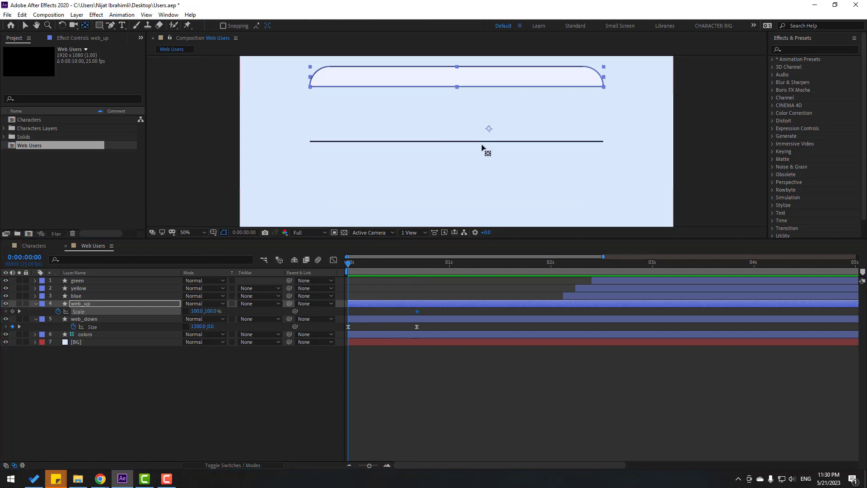
{"action": "left_click_drag", "start_coordinate": [488, 132], "coordinate": [465, 103]}
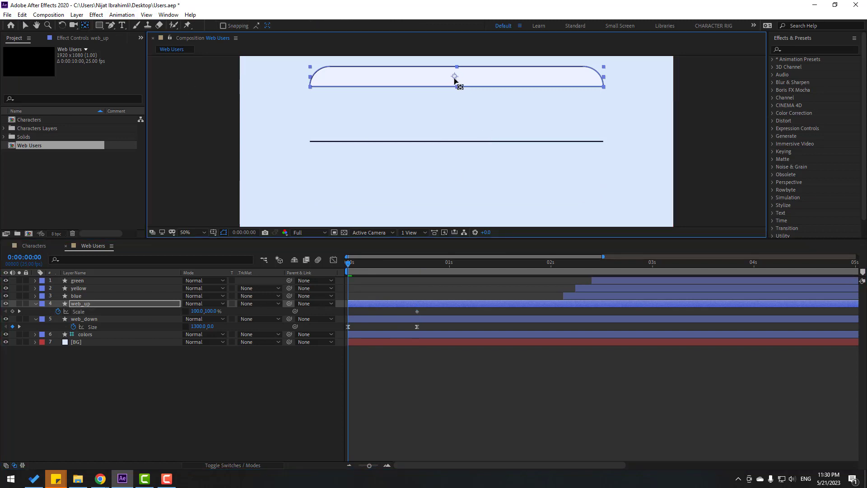
{"action": "left_click", "coordinate": [25, 26]}
- Set web_up's horizontal Scale to 0% at 0:00:00:00, keeping the vertical Scale at 100%
{"action": "left_click", "coordinate": [139, 382]}
{"action": "left_click_drag", "start_coordinate": [194, 311], "coordinate": [169, 316]}
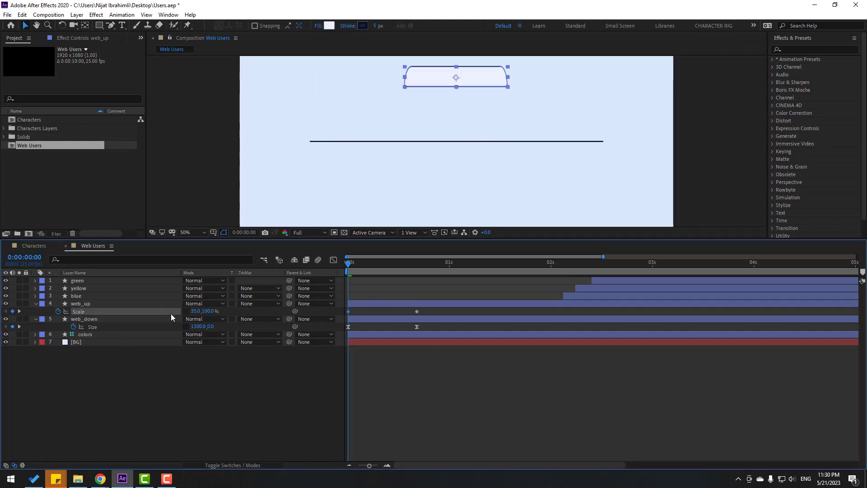
{"action": "left_click", "coordinate": [197, 311]}
{"action": "type", "text": "0"}
{"action": "key", "text": "Return"}
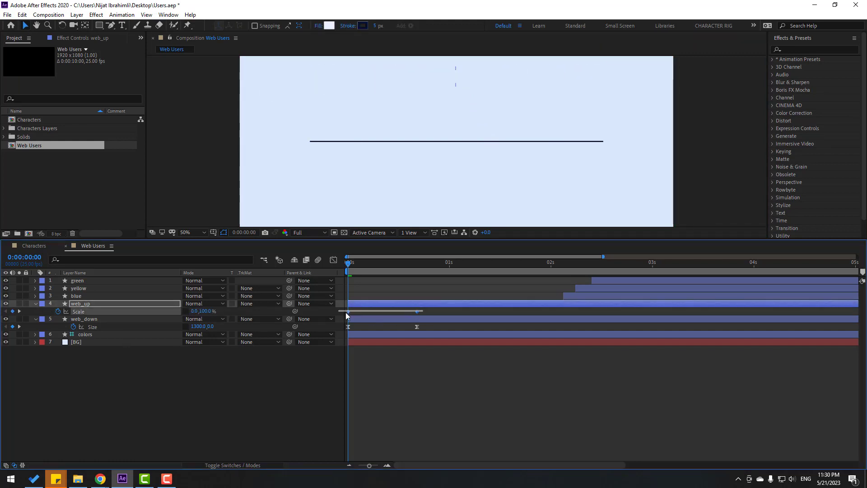
- Apply Easy Ease to both Scale keyframes of web_up and preview the animation
{"action": "right_click", "coordinate": [348, 311]}
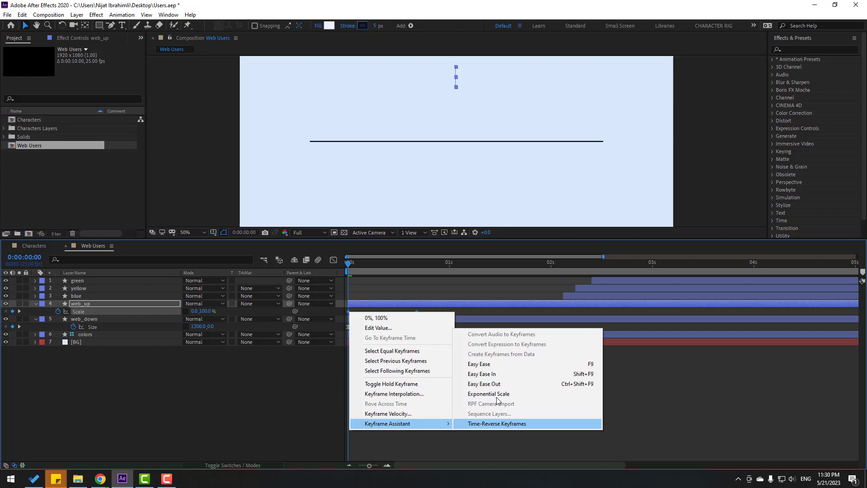
{"action": "left_click", "coordinate": [483, 364]}
{"action": "key", "text": "space"}
{"action": "key", "text": "space"}
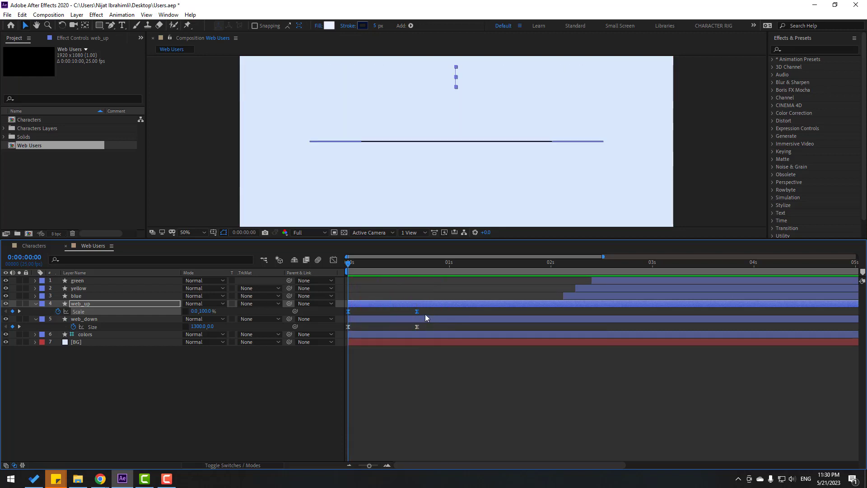
- Reshape web_up's Scale speed graph to peak early with a long ease into the last keyframe
{"action": "key", "text": "shift+F3"}
{"action": "left_click", "coordinate": [404, 436]}
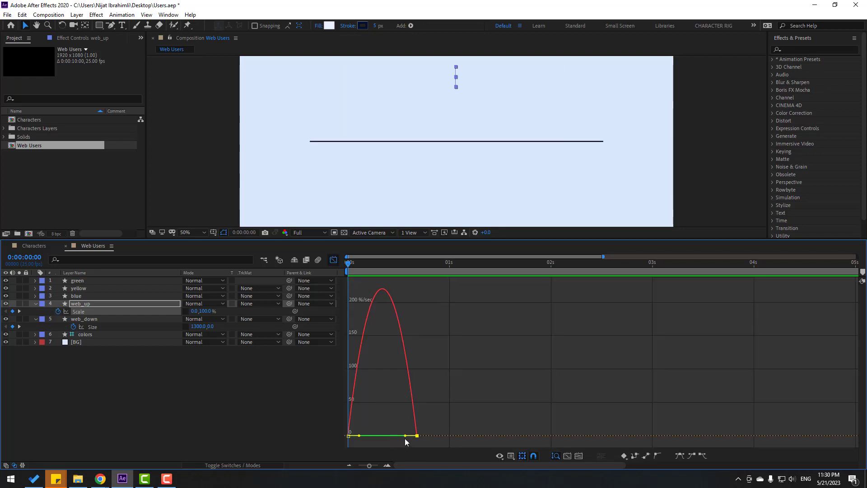
{"action": "left_click_drag", "start_coordinate": [405, 436], "coordinate": [352, 440]}
{"action": "key", "text": "space"}
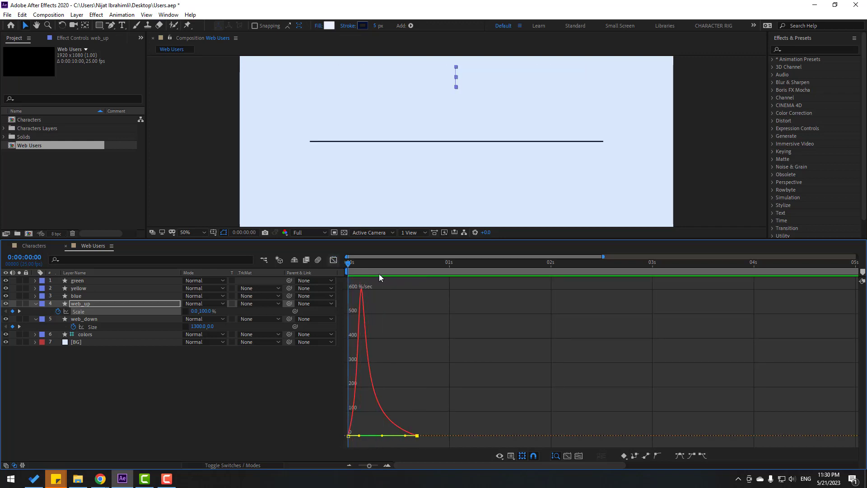
- Shift the web_up layer along the timeline to start at about 0:00:00:03
{"action": "key", "text": "shift+F3"}
{"action": "key", "text": "space"}
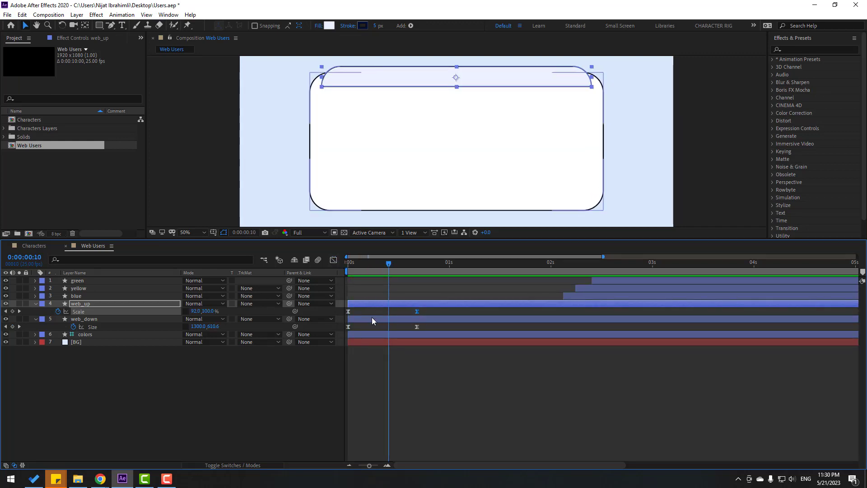
{"action": "left_click_drag", "start_coordinate": [371, 304], "coordinate": [381, 310]}
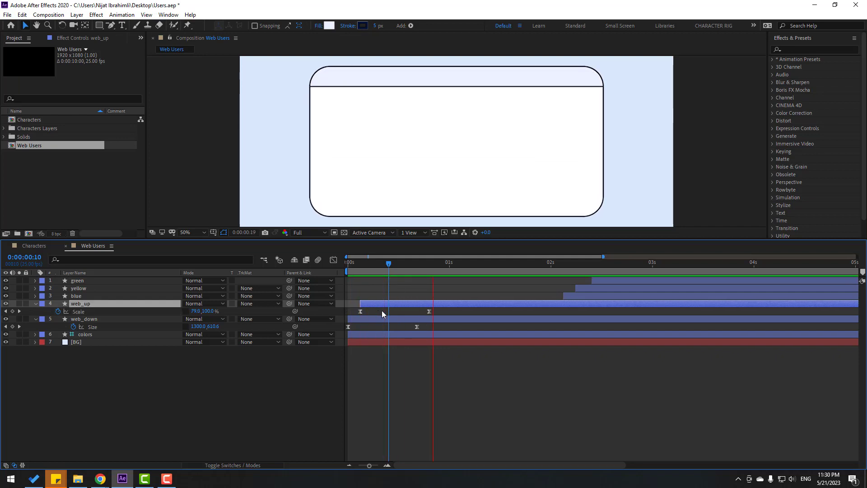
- Add a null object with the time at 0:00:01:00 and centre its anchor point
{"action": "scroll", "coordinate": [436, 189], "scroll_direction": "down", "scroll_amount": 2}
{"action": "left_click_drag", "start_coordinate": [418, 261], "coordinate": [451, 267]}
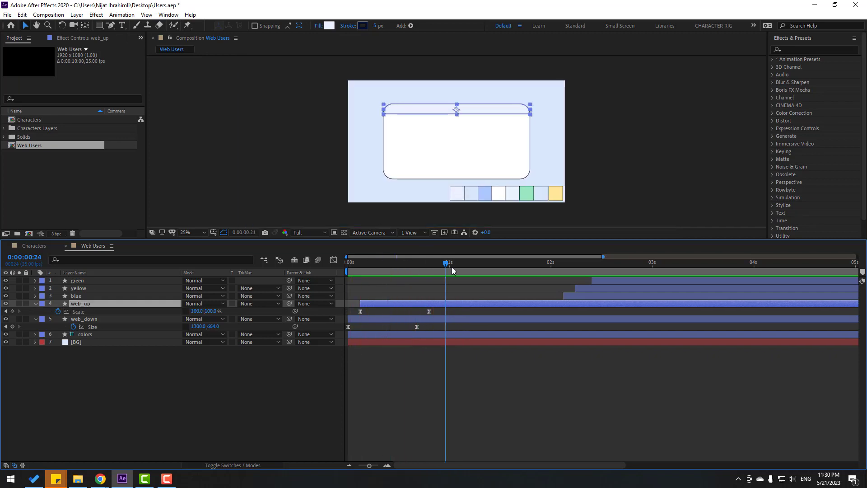
{"action": "left_click", "coordinate": [183, 389]}
{"action": "right_click", "coordinate": [137, 301]}
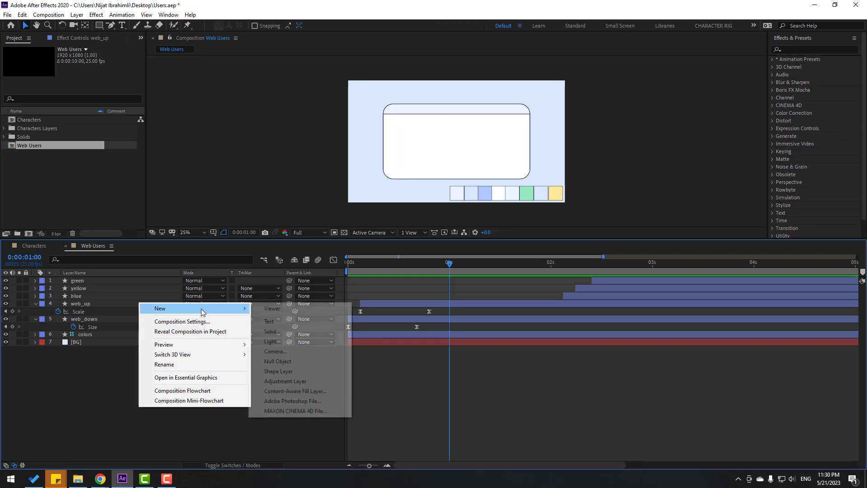
{"action": "left_click", "coordinate": [282, 361]}
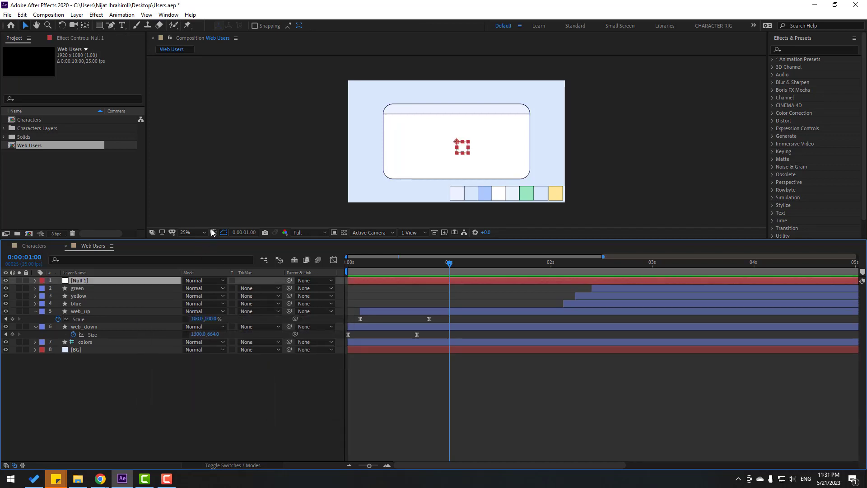
{"action": "double_click", "coordinate": [85, 26]}
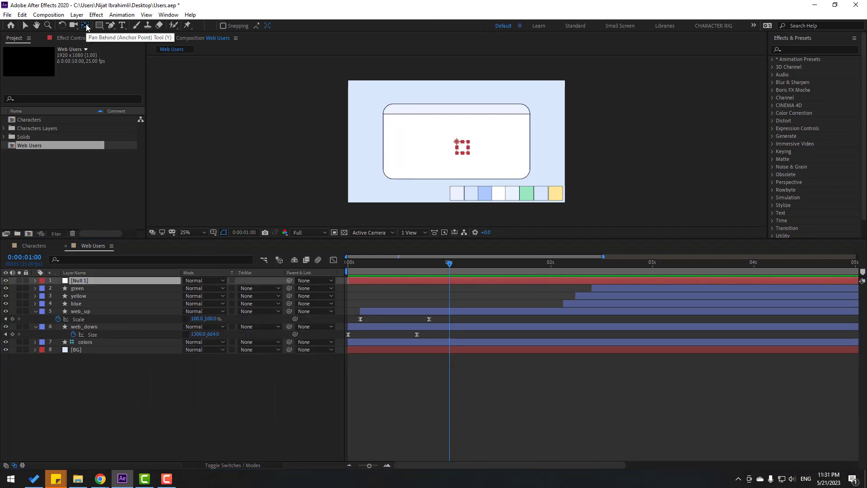
- Parent the web_up and web_down layers to the Null 1 layer
{"action": "left_click", "coordinate": [35, 311]}
{"action": "left_click", "coordinate": [36, 319]}
{"action": "left_click", "coordinate": [83, 318]}
{"action": "left_click", "coordinate": [81, 311], "text": "shift"}
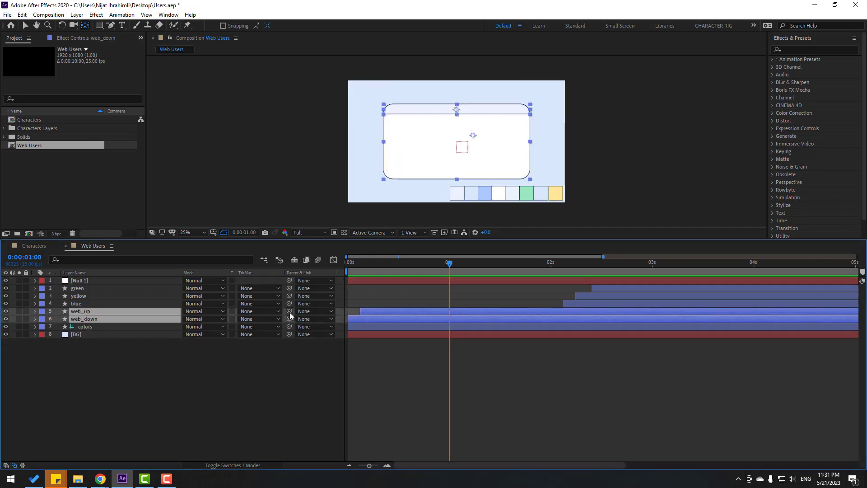
{"action": "left_click_drag", "start_coordinate": [289, 312], "coordinate": [86, 283]}
- Keyframe Null 1's Position from Y 1187 at 0:00:00:00 to Y 429 at 0:00:00:10
{"action": "left_click", "coordinate": [86, 282]}
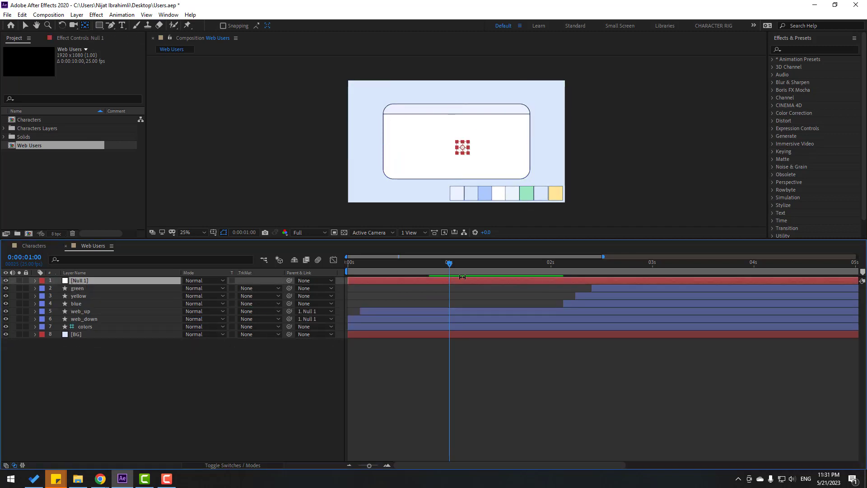
{"action": "left_click_drag", "start_coordinate": [448, 262], "coordinate": [339, 272]}
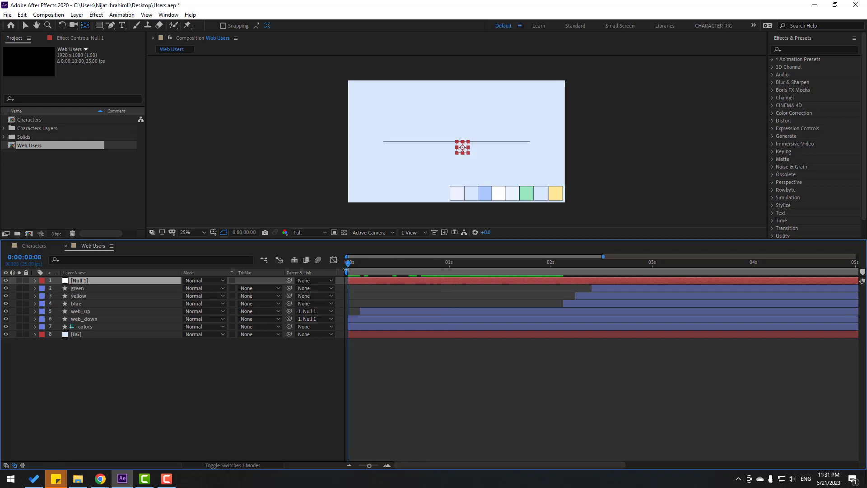
{"action": "key", "text": "p"}
{"action": "left_click_drag", "start_coordinate": [203, 287], "coordinate": [471, 283]}
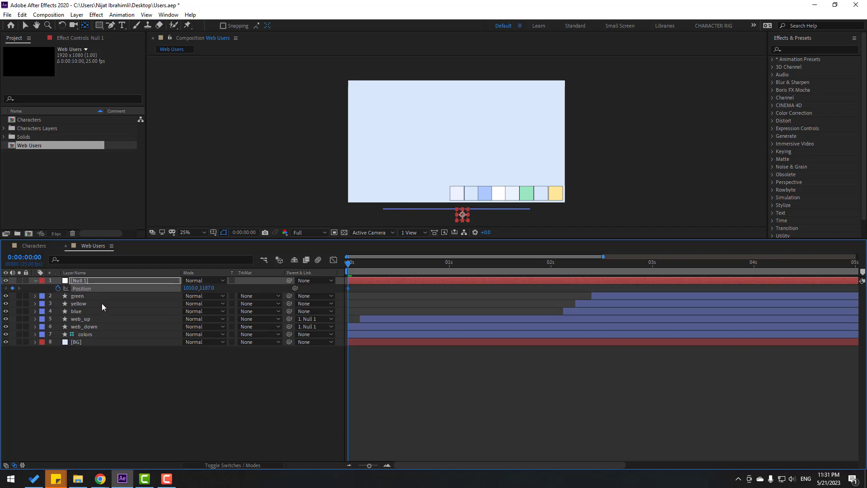
{"action": "key", "text": "shift+Page_Down"}
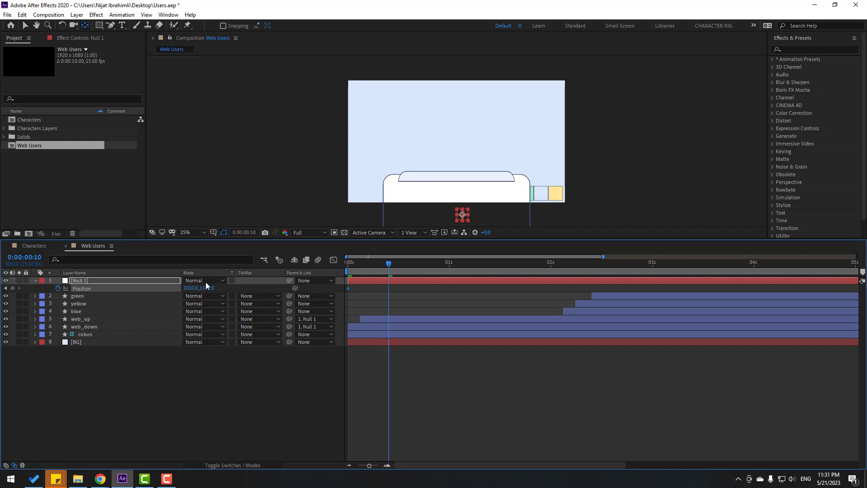
{"action": "left_click_drag", "start_coordinate": [208, 287], "coordinate": [1, 287]}
- Add Null 1 Position keyframes every ten frames up to 0:00:02:00, alternating down and up in shrinking bounces and ending at Y 571
{"action": "key", "text": "shift+Page_Down"}
{"action": "key", "text": "shift+Page_Down"}
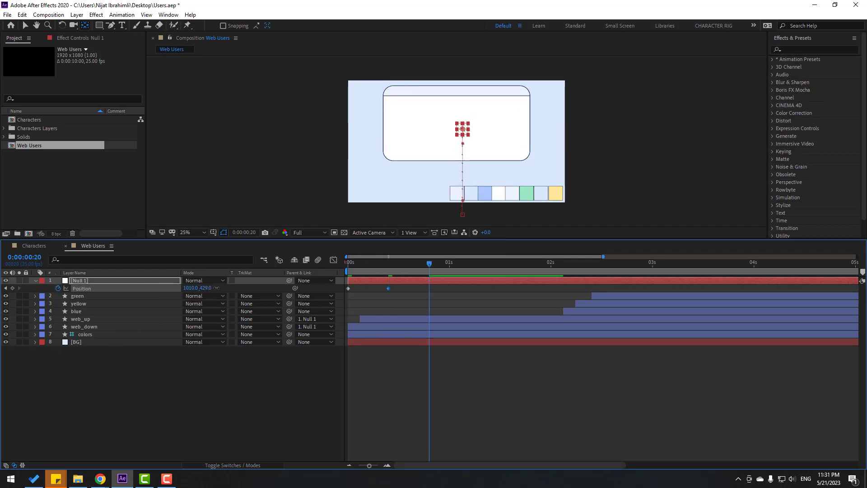
{"action": "left_click_drag", "start_coordinate": [205, 288], "coordinate": [310, 292]}
{"action": "key", "text": "shift+Page_Down"}
{"action": "left_click_drag", "start_coordinate": [207, 289], "coordinate": [125, 291]}
{"action": "key", "text": "shift+Page_Down"}
{"action": "mouse_move", "coordinate": [201, 288]}
{"action": "left_mouse_down"}
{"action": "mouse_move", "coordinate": [242, 294]}
{"action": "mouse_move", "coordinate": [187, 290]}
{"action": "left_mouse_up"}
{"action": "key", "text": "shift+Page_Down"}
- Apply Easy Ease to all of Null 1's Position keyframes and preview the bounce
{"action": "left_click_drag", "start_coordinate": [560, 288], "coordinate": [335, 291]}
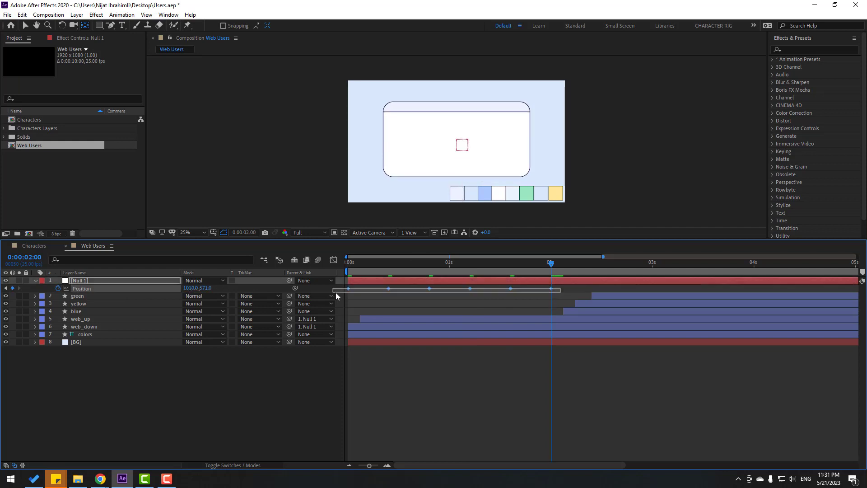
{"action": "right_click", "coordinate": [348, 288]}
{"action": "mouse_move", "coordinate": [400, 399]}
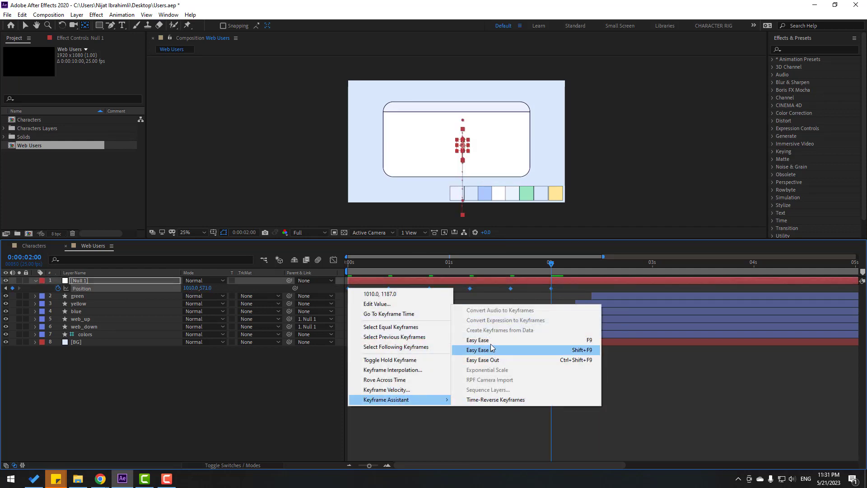
{"action": "left_click", "coordinate": [490, 338]}
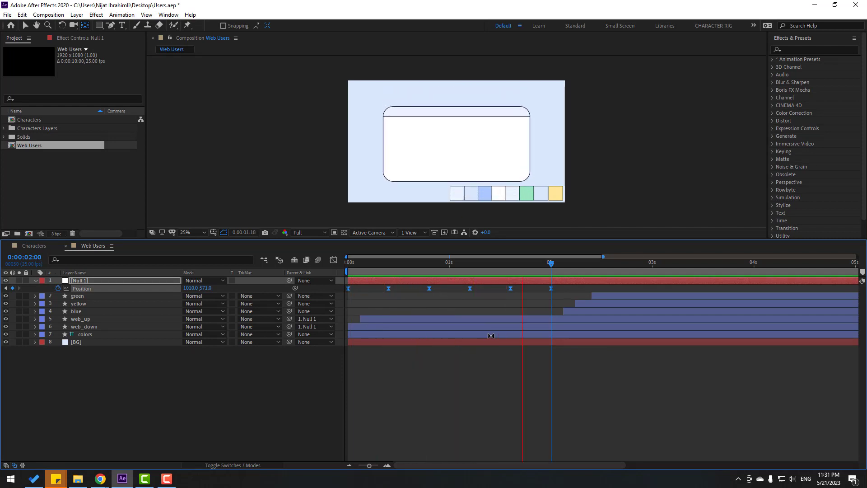
{"action": "key", "text": "space"}
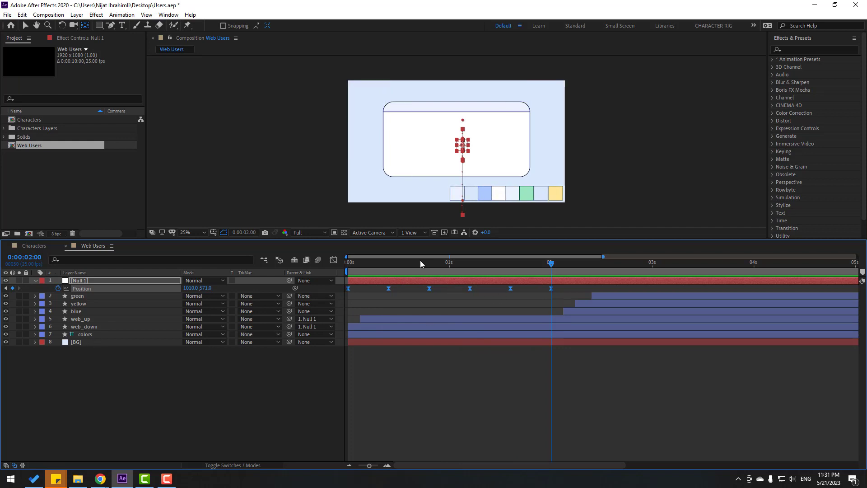
- Shift web_up's Scale keyframes and web_down's Size keyframes about six frames later
{"action": "left_click_drag", "start_coordinate": [420, 260], "coordinate": [348, 264]}
{"action": "left_click", "coordinate": [87, 327]}
{"action": "left_click", "coordinate": [91, 320], "text": "shift"}
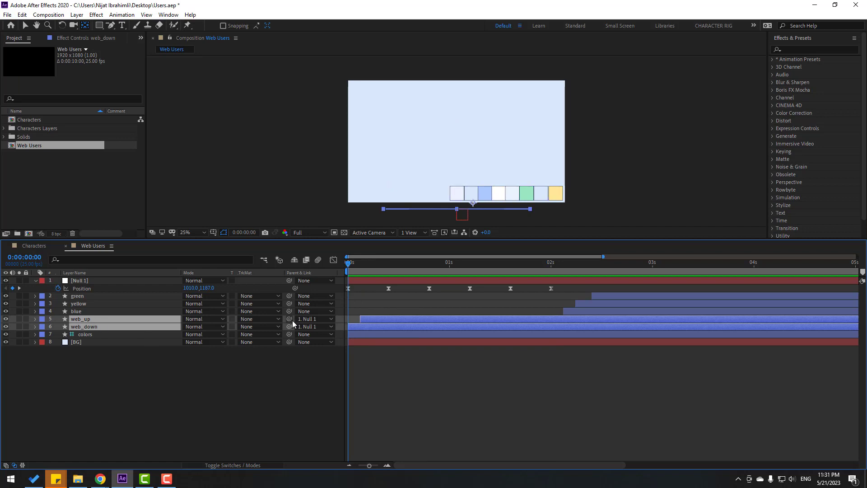
{"action": "key", "text": "u"}
{"action": "left_click_drag", "start_coordinate": [443, 330], "coordinate": [384, 326]}
{"action": "left_click_drag", "start_coordinate": [355, 270], "coordinate": [384, 269]}
{"action": "left_click", "coordinate": [366, 302]}
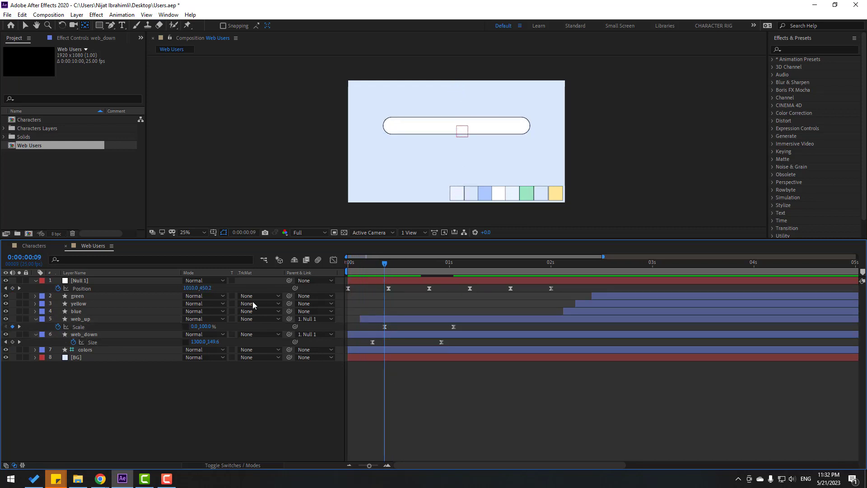
- Add a Scale keyframe at 100% to Null 1 at 0:00:00:10
{"action": "left_click", "coordinate": [91, 281]}
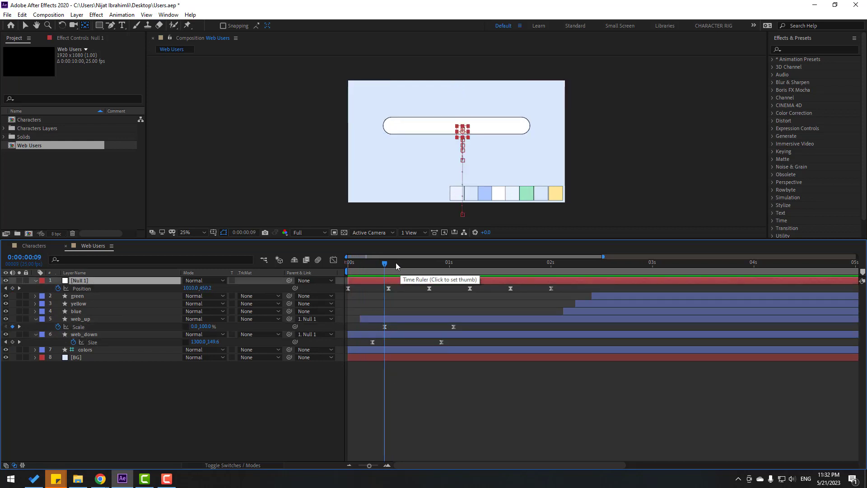
{"action": "key", "text": "shift+s"}
{"action": "key", "text": "Page_Down"}
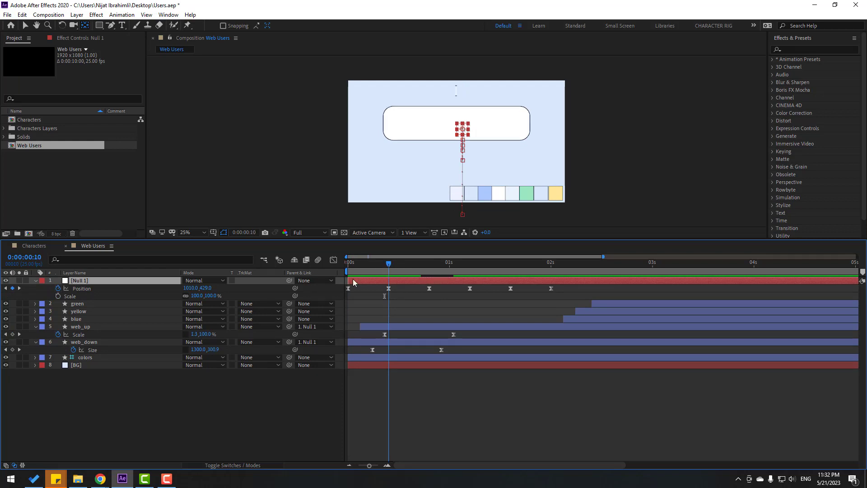
{"action": "left_click", "coordinate": [58, 295]}
- Set Null 1's horizontal Scale to 0% at 0:00:00:05, keeping the vertical Scale at 100%
{"action": "key", "text": "Page_Up"}
{"action": "key", "text": "Page_Up"}
{"action": "key", "text": "Page_Up"}
{"action": "key", "text": "Page_Up"}
{"action": "key", "text": "Page_Up"}
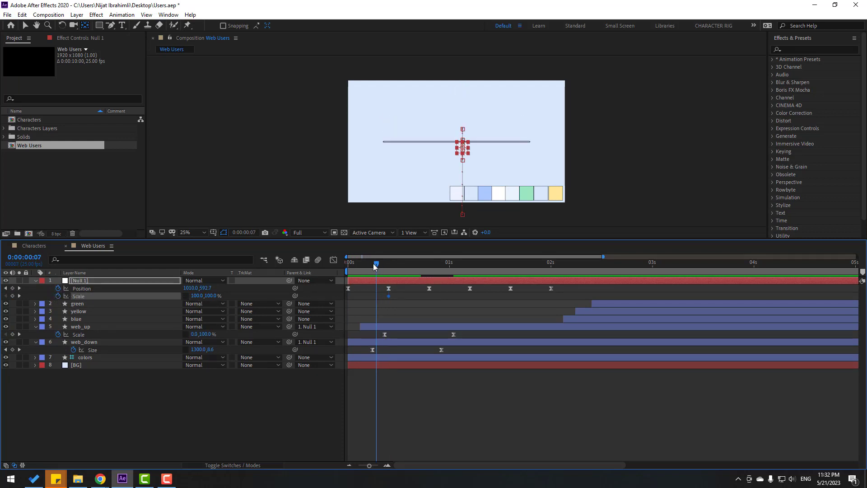
{"action": "type", "text": "0"}
{"action": "key", "text": "Return"}
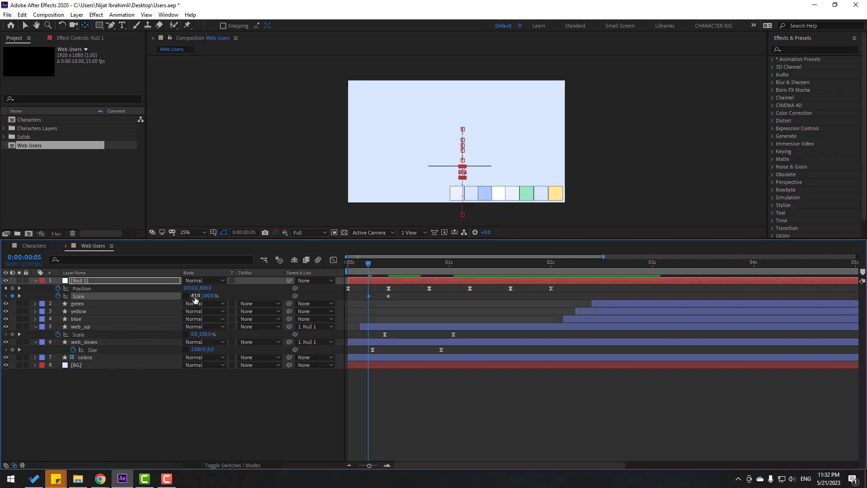
- Apply Easy Ease to both of Null 1's Scale keyframes and move the first one to 0:00:00:00
{"action": "right_click", "coordinate": [367, 296]}
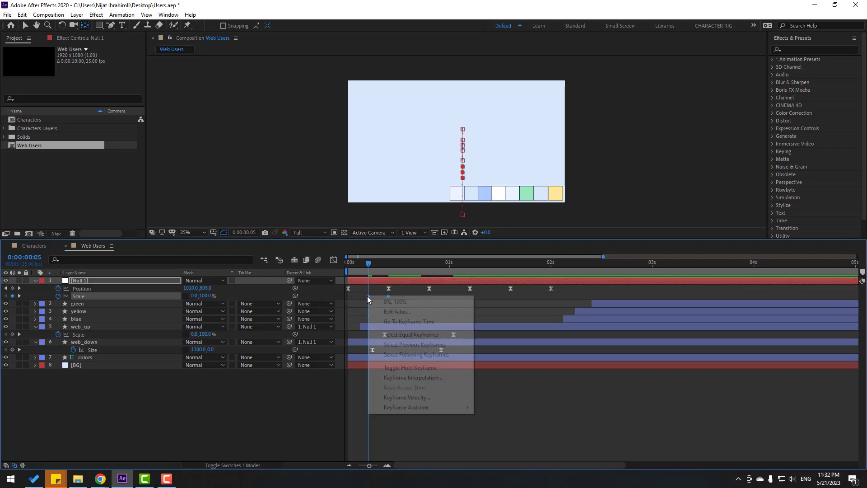
{"action": "mouse_move", "coordinate": [422, 407]}
{"action": "left_click", "coordinate": [506, 347]}
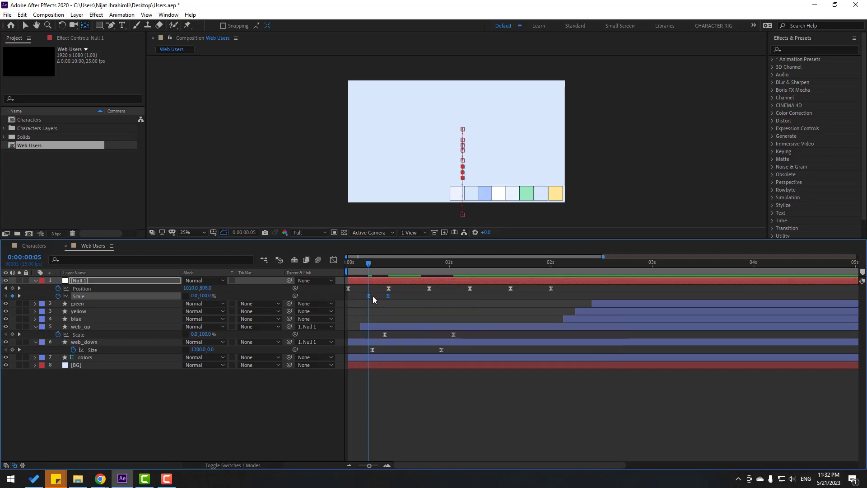
{"action": "left_click_drag", "start_coordinate": [368, 296], "coordinate": [348, 296]}
{"action": "left_click", "coordinate": [416, 417]}
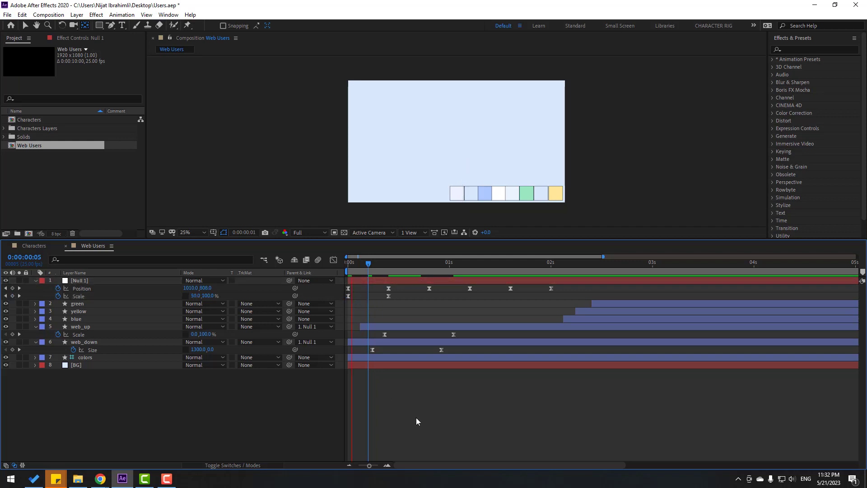
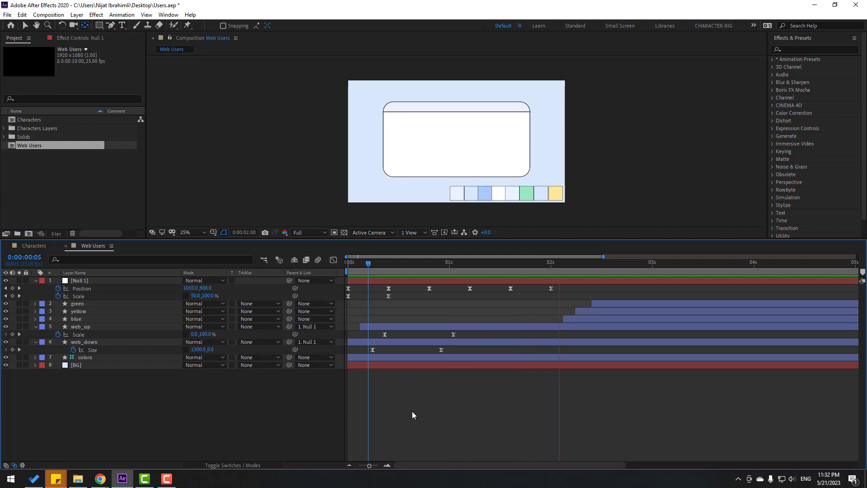
- Parent the green, yellow and blue panel layers to web_down
{"action": "left_click", "coordinate": [83, 318]}
{"action": "left_click", "coordinate": [82, 310], "text": "shift"}
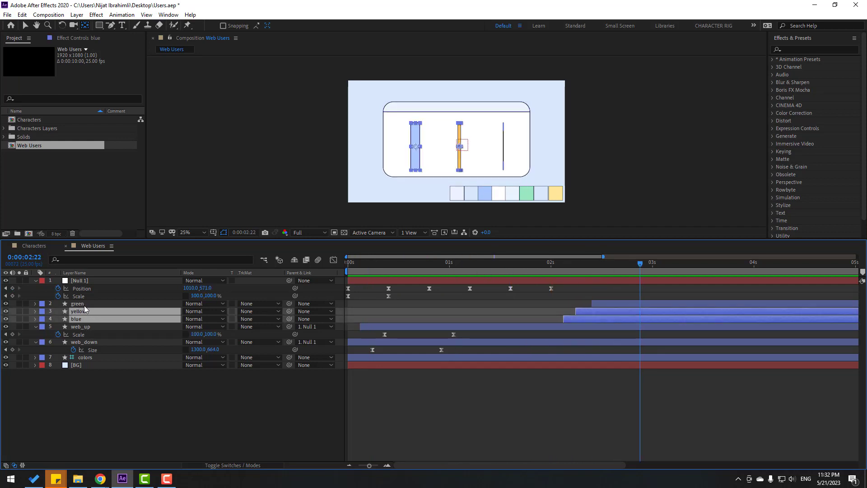
{"action": "left_click", "coordinate": [84, 305], "text": "shift"}
{"action": "left_click_drag", "start_coordinate": [289, 311], "coordinate": [83, 342]}
- Shift the green, yellow and blue layers earlier together, keeping their stagger, so blue starts at about 0:00:00:12
{"action": "left_click_drag", "start_coordinate": [551, 264], "coordinate": [588, 273]}
{"action": "left_click", "coordinate": [587, 270]}
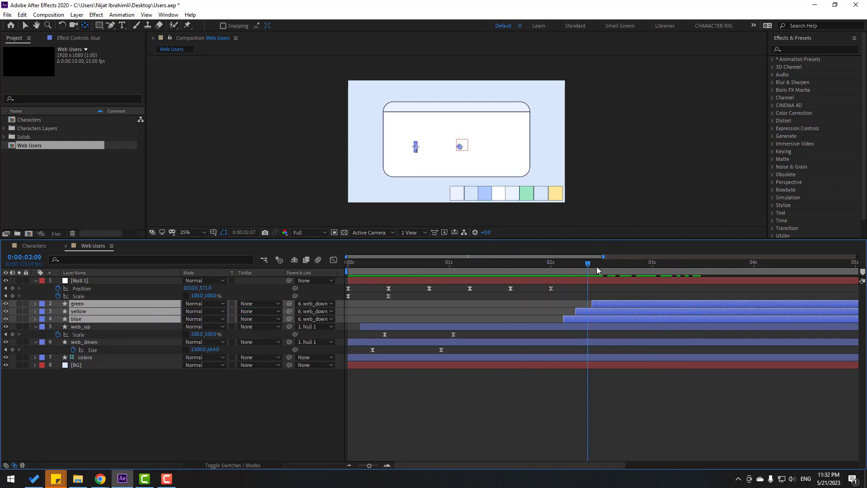
{"action": "key", "text": "v"}
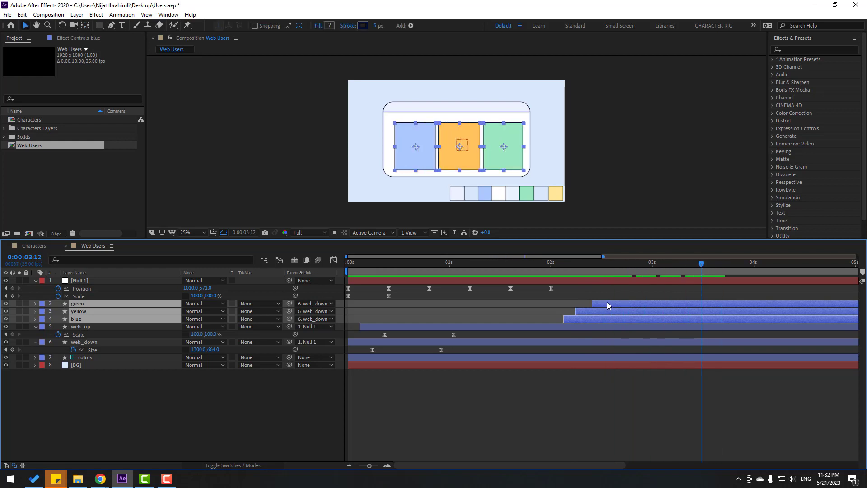
{"action": "left_click_drag", "start_coordinate": [607, 302], "coordinate": [463, 306]}
{"action": "left_click", "coordinate": [457, 262]}
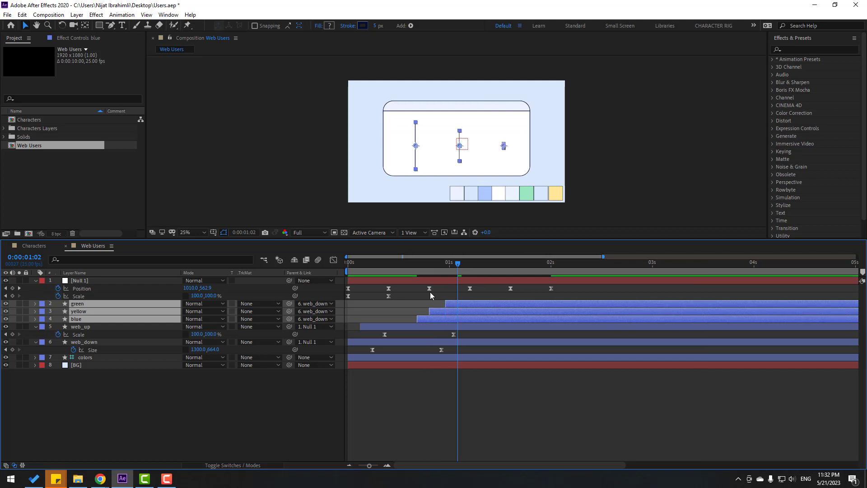
{"action": "left_click_drag", "start_coordinate": [396, 267], "coordinate": [457, 264]}
{"action": "left_click_drag", "start_coordinate": [455, 303], "coordinate": [435, 305]}
- Preview the retimed panels and hide the colors layer
{"action": "key", "text": "space"}
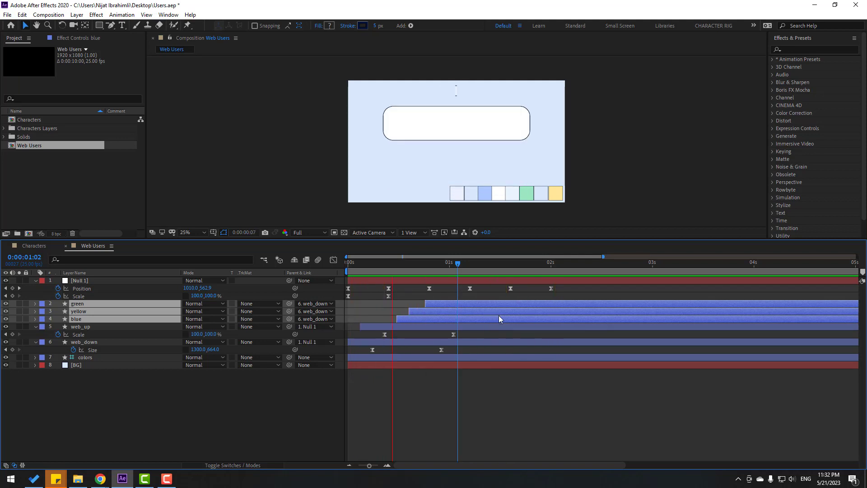
{"action": "left_click_drag", "start_coordinate": [457, 263], "coordinate": [489, 267]}
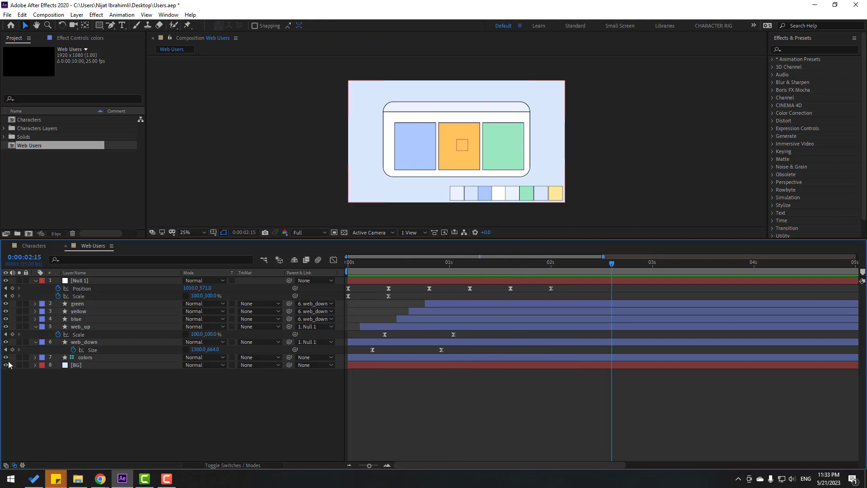
{"action": "left_click", "coordinate": [6, 358]}
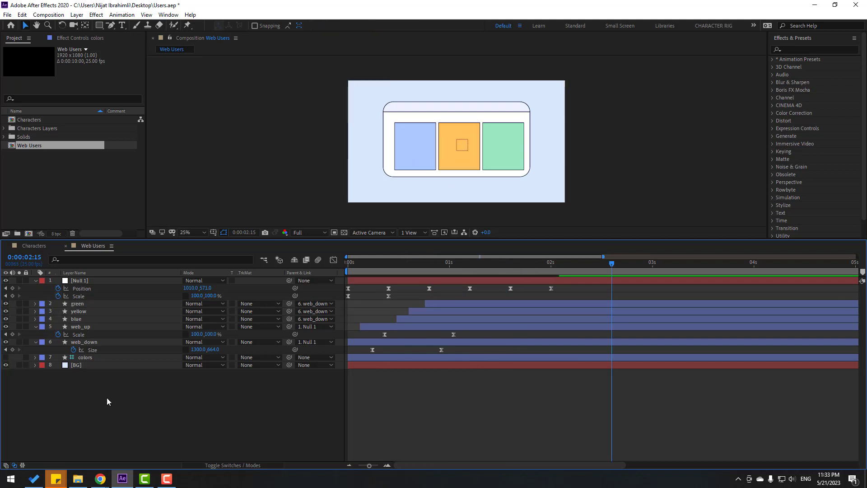
- In the Characters composition, pre-compose the bearded man's six layers as Character_1
{"action": "left_click", "coordinate": [34, 245]}
{"action": "scroll", "coordinate": [430, 164], "scroll_direction": "up", "scroll_amount": 3}
{"action": "scroll", "coordinate": [318, 124], "scroll_direction": "down", "scroll_amount": 2}
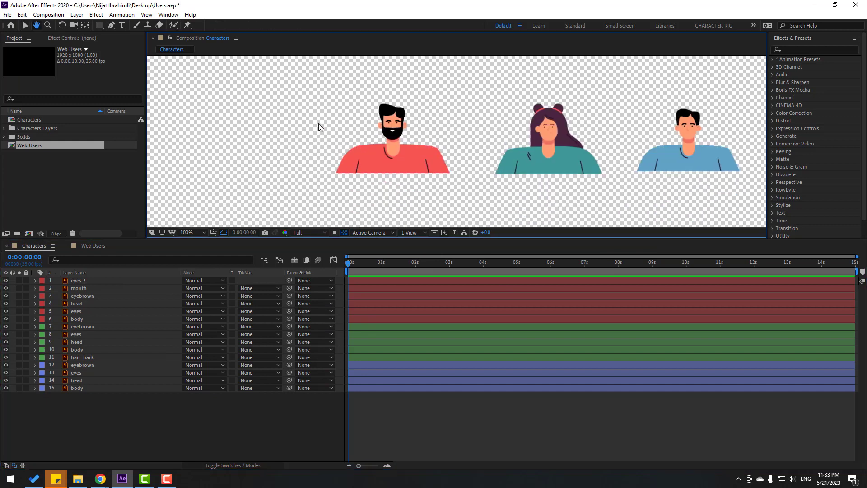
{"action": "left_click_drag", "start_coordinate": [424, 173], "coordinate": [457, 181]}
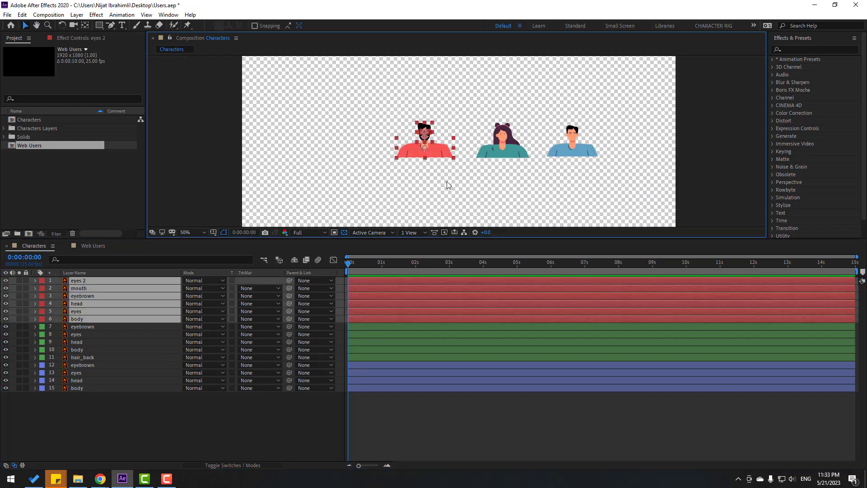
{"action": "right_click", "coordinate": [80, 297]}
{"action": "left_click", "coordinate": [112, 247]}
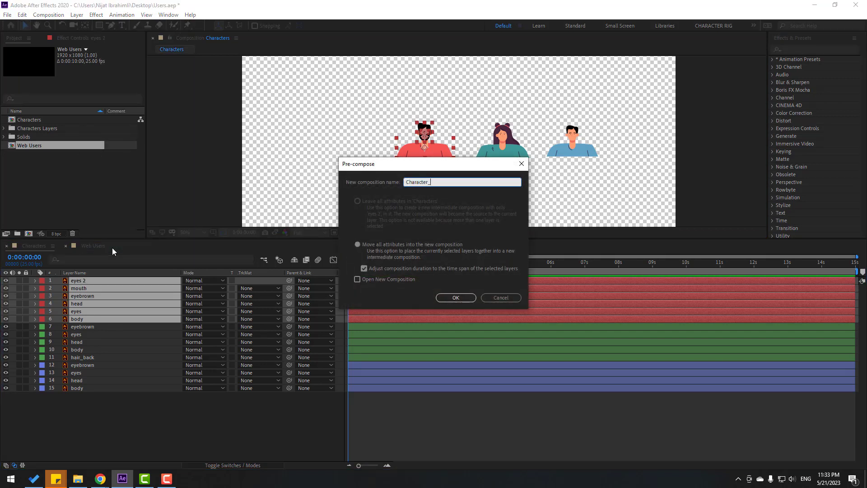
{"action": "type", "text": "Character_1"}
{"action": "key", "text": "Return"}
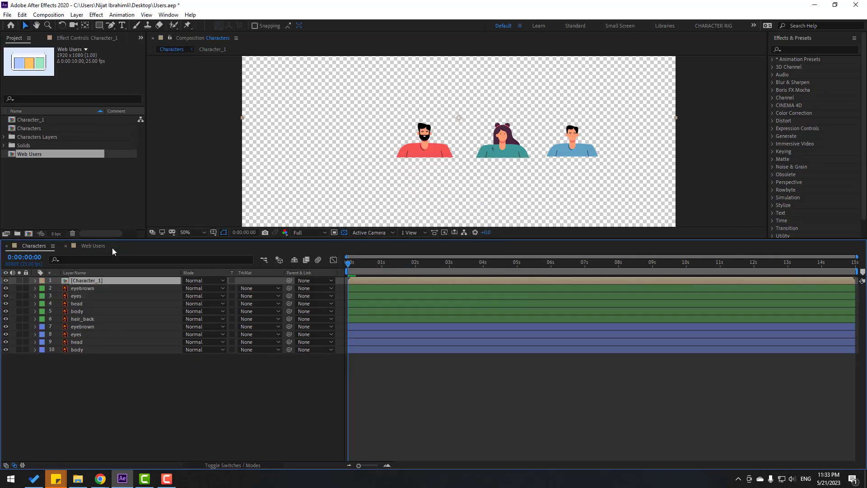
- Paste Character_1 into the Web Users composition and scale it up to 178%
{"action": "left_click", "coordinate": [85, 245]}
{"action": "key", "text": "ctrl+v"}
{"action": "scroll", "coordinate": [434, 177], "scroll_direction": "up", "scroll_amount": 2}
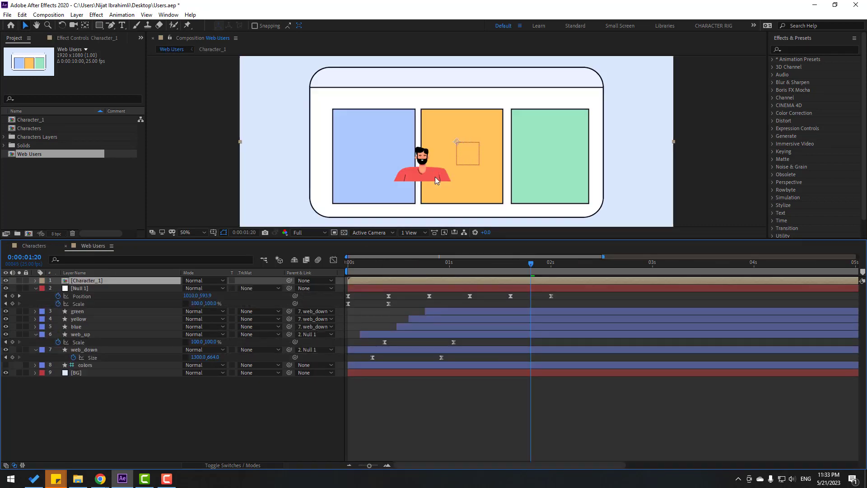
{"action": "key", "text": "s"}
{"action": "left_click_drag", "start_coordinate": [197, 289], "coordinate": [190, 255]}
- Crop the Character_1 composition to a region of interest of about 350 × 214 px drawn around the bearded man
{"action": "double_click", "coordinate": [86, 281]}
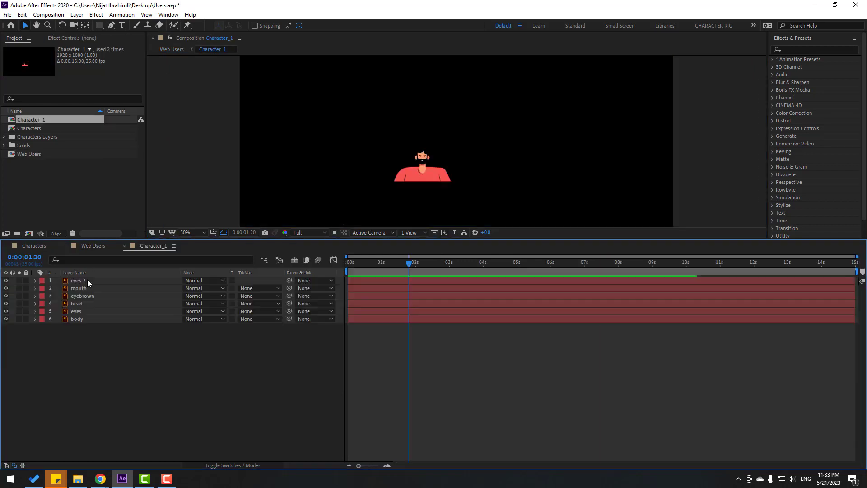
{"action": "left_click", "coordinate": [334, 232]}
{"action": "left_click_drag", "start_coordinate": [383, 136], "coordinate": [465, 187]}
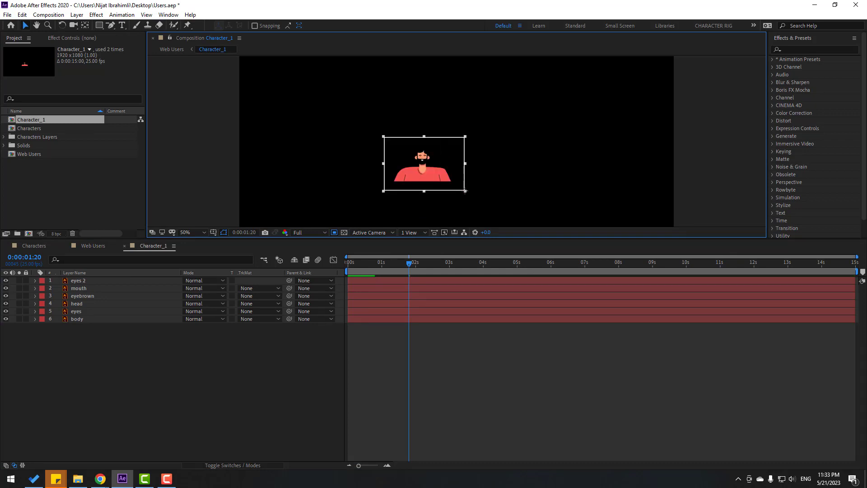
{"action": "left_click", "coordinate": [49, 15]}
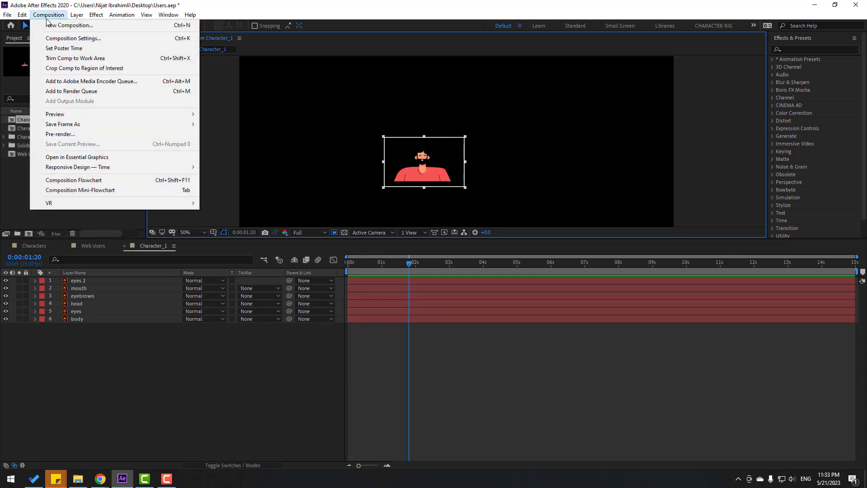
{"action": "left_click", "coordinate": [114, 69]}
- Move all of the bearded man's layers down so the shirt's lower edge sits on the bottom edge of the Character_1 composition
{"action": "key", "text": "."}
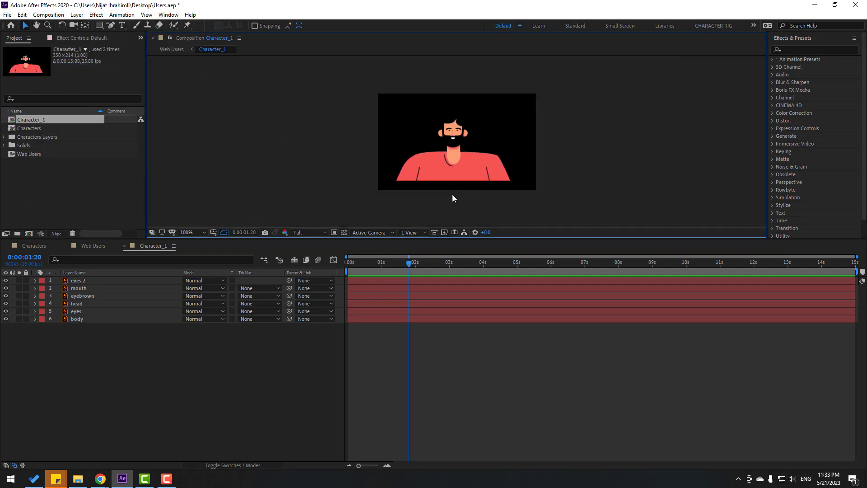
{"action": "key", "text": "ctrl+a"}
{"action": "scroll", "coordinate": [382, 196], "scroll_direction": "up", "scroll_amount": 1}
{"action": "key", "text": "space"}
{"action": "left_click_drag", "start_coordinate": [478, 201], "coordinate": [478, 183]}
{"action": "key", "text": "v"}
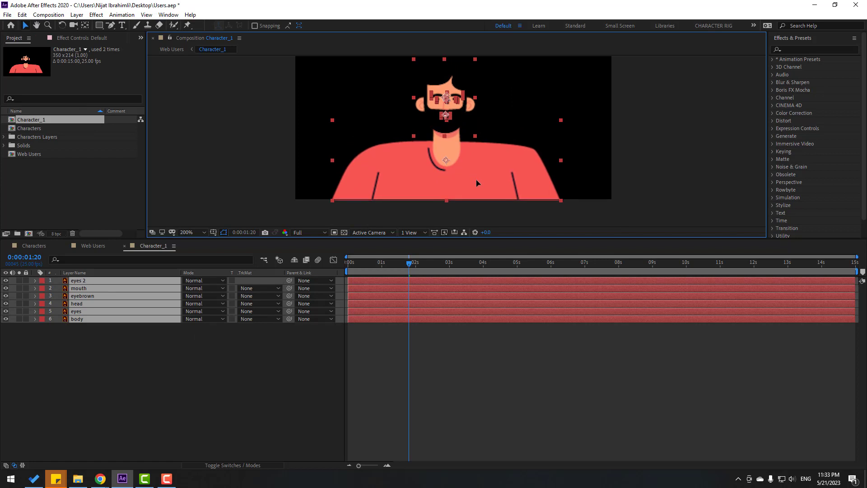
{"action": "left_click", "coordinate": [221, 353]}
- Show the transparency grid behind Character_1 and save the project
{"action": "key", "text": "comma"}
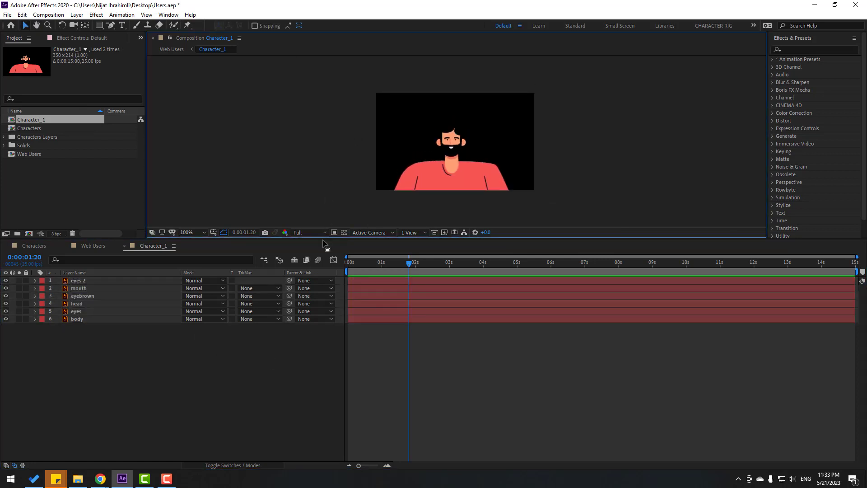
{"action": "left_click", "coordinate": [346, 232]}
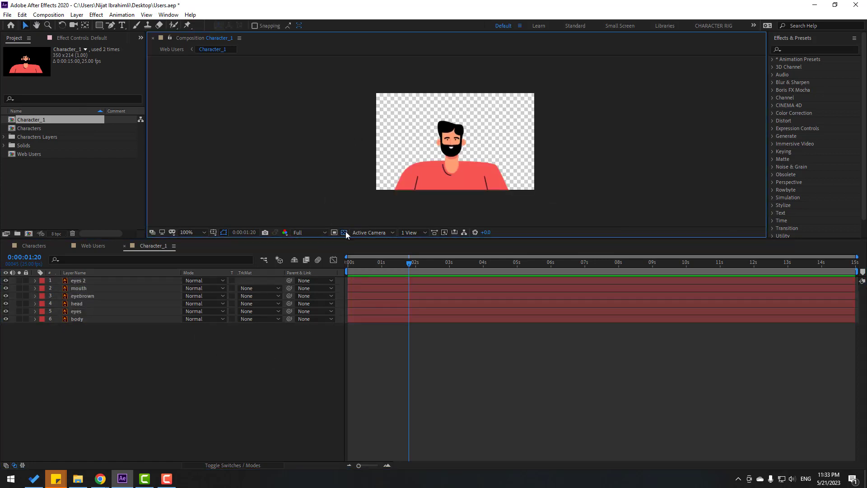
{"action": "key", "text": "ctrl+s"}
- In Web Users, move Character_1 over the blue panel so the shirt's lower edge rests on the panel's bottom edge
{"action": "left_click", "coordinate": [87, 247]}
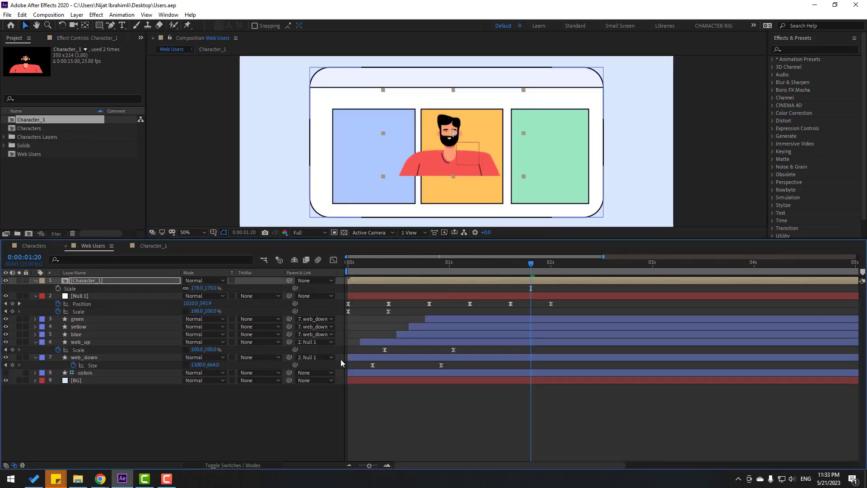
{"action": "left_click", "coordinate": [86, 280]}
{"action": "left_click_drag", "start_coordinate": [459, 161], "coordinate": [386, 190]}
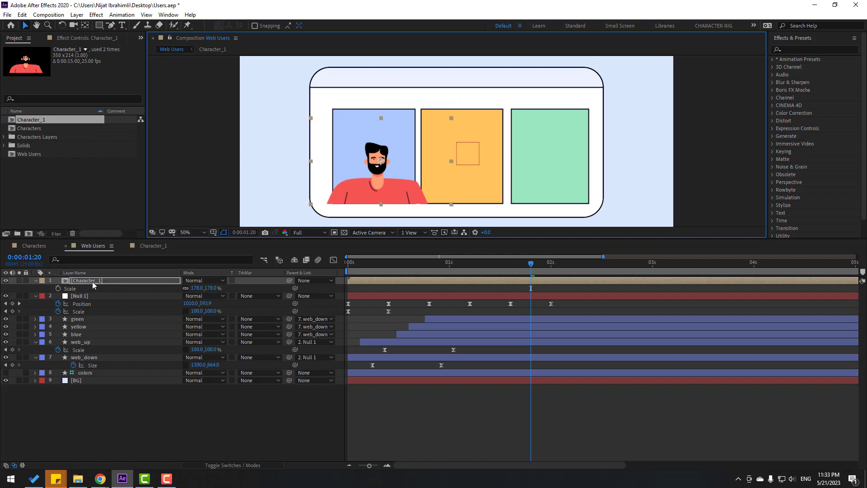
- Duplicate the blue layer and place Character_1 between the two blue copies in the layer stack
{"action": "left_click_drag", "start_coordinate": [93, 283], "coordinate": [79, 317]}
{"action": "left_click", "coordinate": [76, 337]}
{"action": "key", "text": "ctrl+d"}
{"action": "left_click", "coordinate": [100, 326]}
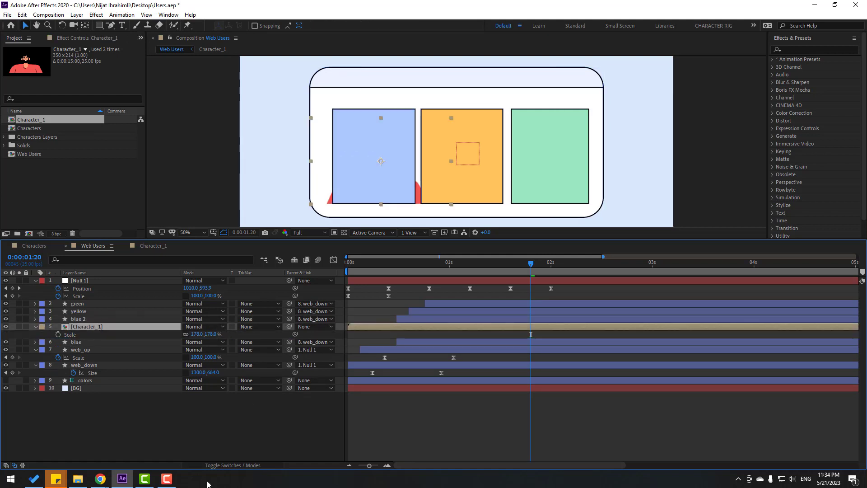
- Set Character_1's track matte to Alpha Matte "blue 2"
{"action": "left_click", "coordinate": [231, 466]}
{"action": "left_click", "coordinate": [233, 466]}
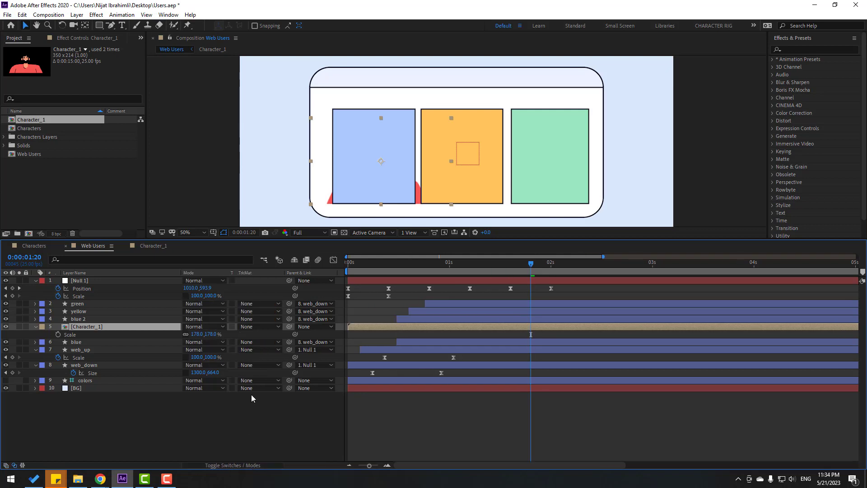
{"action": "left_click", "coordinate": [247, 326]}
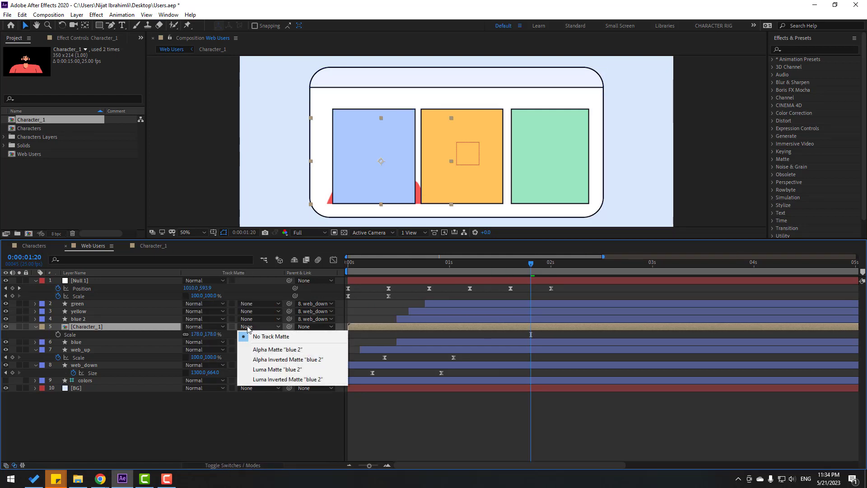
{"action": "left_click", "coordinate": [287, 349]}
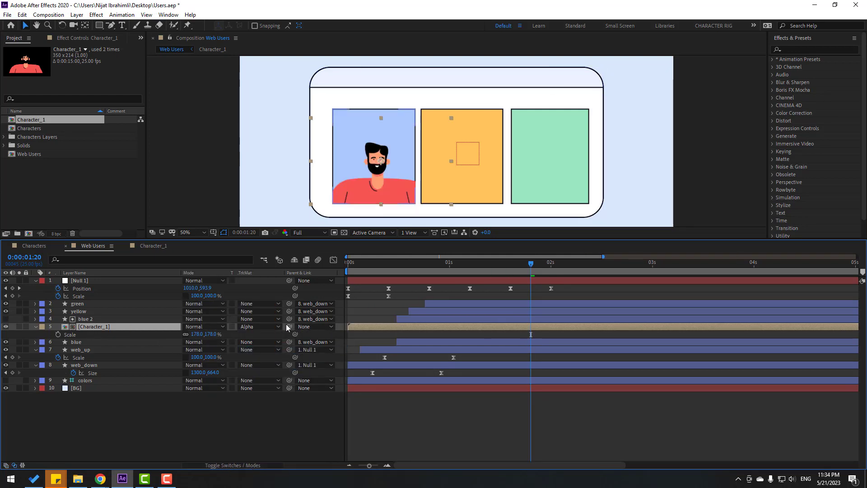
- Parent Character_1 to the blue layer, and move its start to match blue's at about 0:00:00:12
{"action": "left_click_drag", "start_coordinate": [288, 326], "coordinate": [77, 342]}
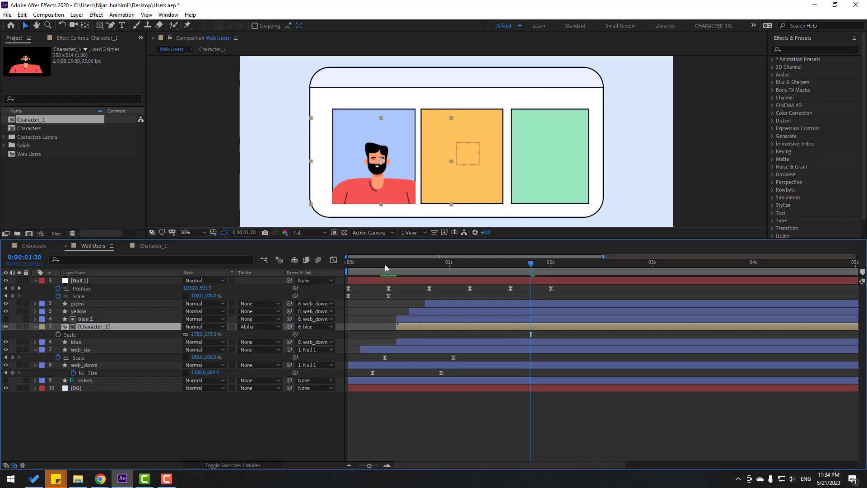
{"action": "key", "text": "space"}
{"action": "key", "text": "space"}
{"action": "left_click_drag", "start_coordinate": [503, 262], "coordinate": [526, 262]}
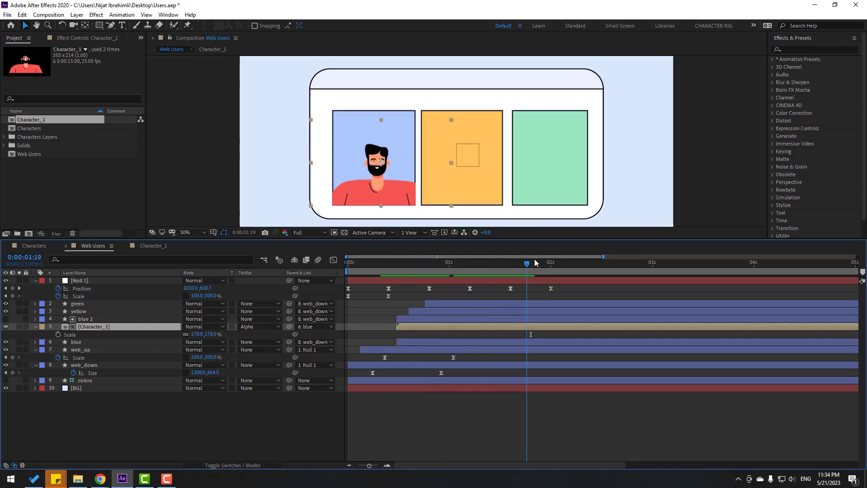
- Delete the Character_1 layer from the Characters composition
{"action": "left_click", "coordinate": [36, 246]}
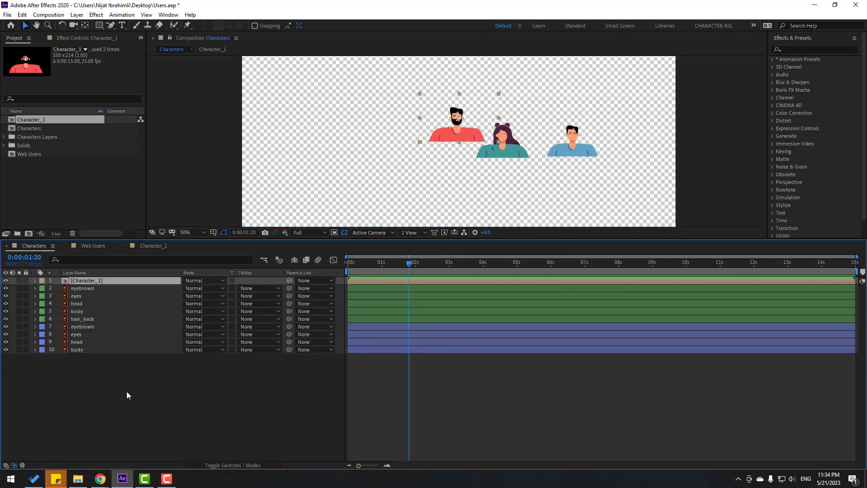
{"action": "left_click", "coordinate": [84, 281]}
{"action": "key", "text": "Delete"}
- Pre-compose the five layers of the long-haired woman as Girl
{"action": "left_click", "coordinate": [522, 172]}
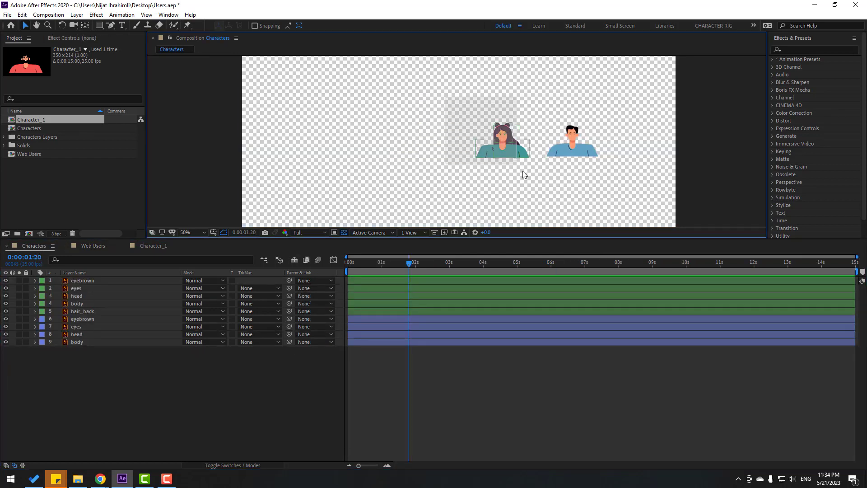
{"action": "left_click_drag", "start_coordinate": [521, 170], "coordinate": [535, 177]}
{"action": "right_click", "coordinate": [72, 298]}
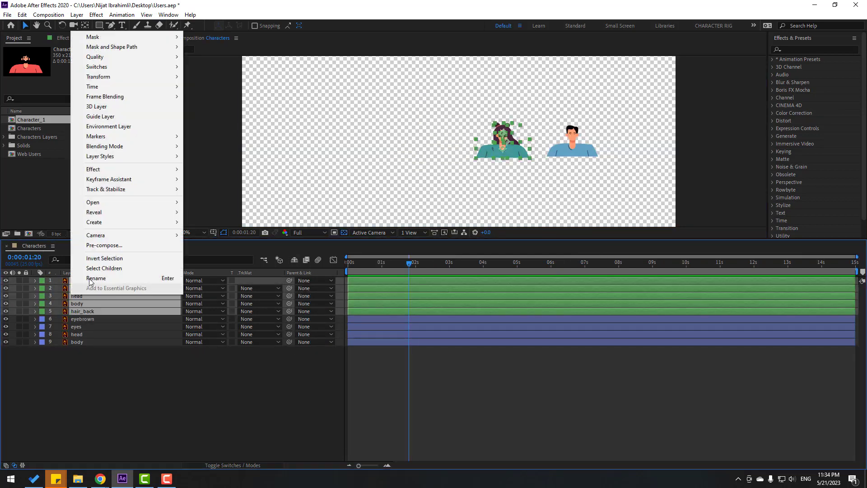
{"action": "left_click", "coordinate": [91, 245]}
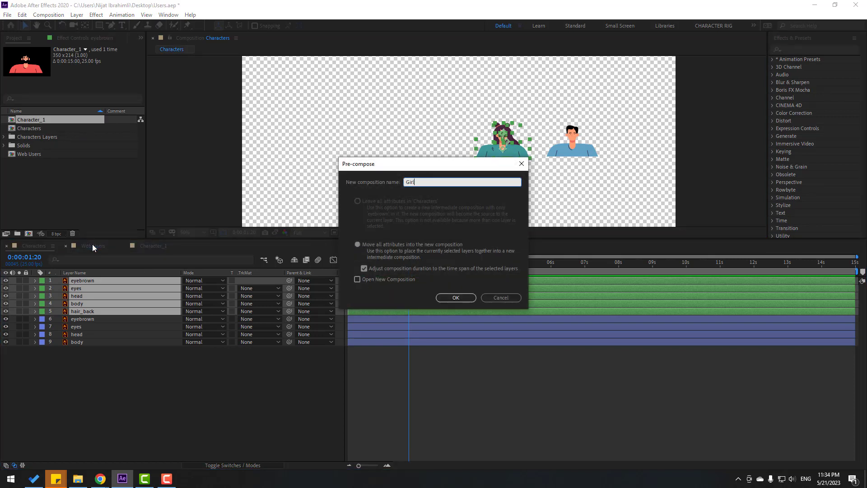
{"action": "type", "text": "Girl"}
{"action": "left_click", "coordinate": [461, 296]}
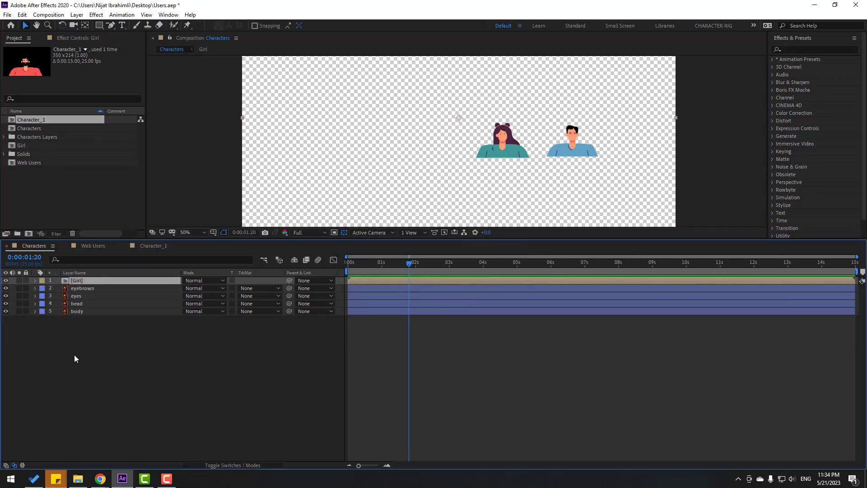
- Pre-compose the four remaining layers of the man in the blue shirt as Character_last
{"action": "left_click_drag", "start_coordinate": [75, 358], "coordinate": [82, 293]}
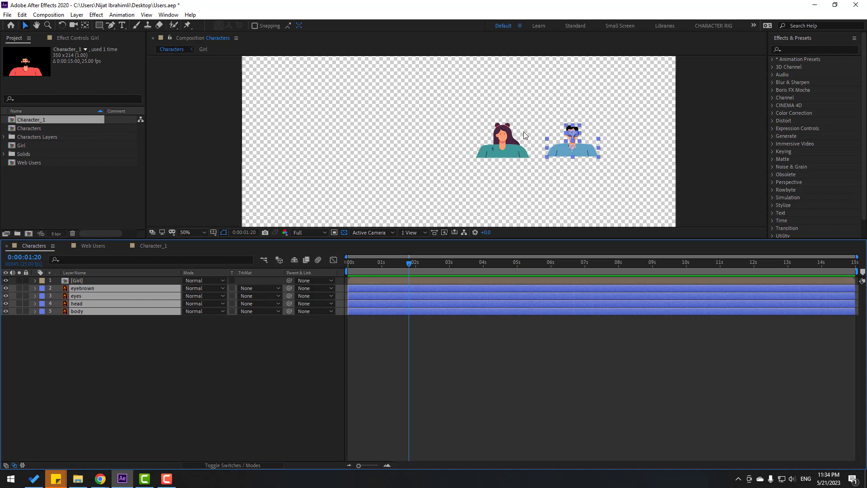
{"action": "right_click", "coordinate": [82, 303]}
{"action": "left_click", "coordinate": [102, 251]}
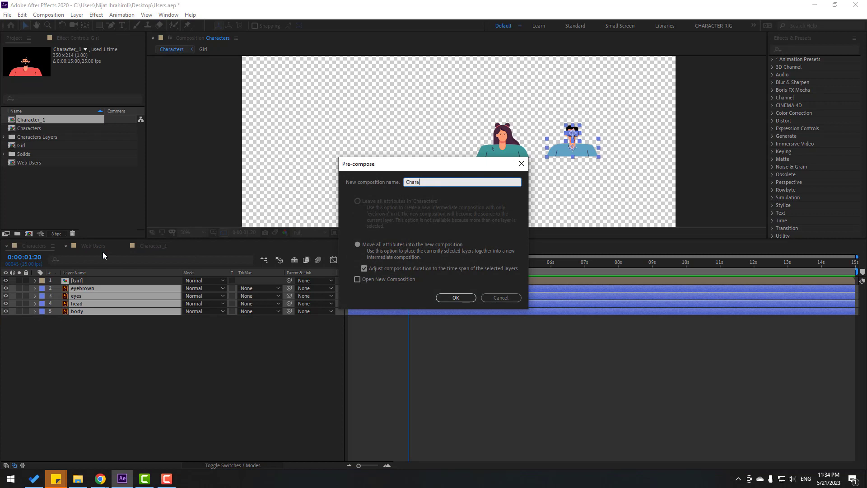
{"action": "type", "text": "Character_last"}
{"action": "key", "text": "Return"}
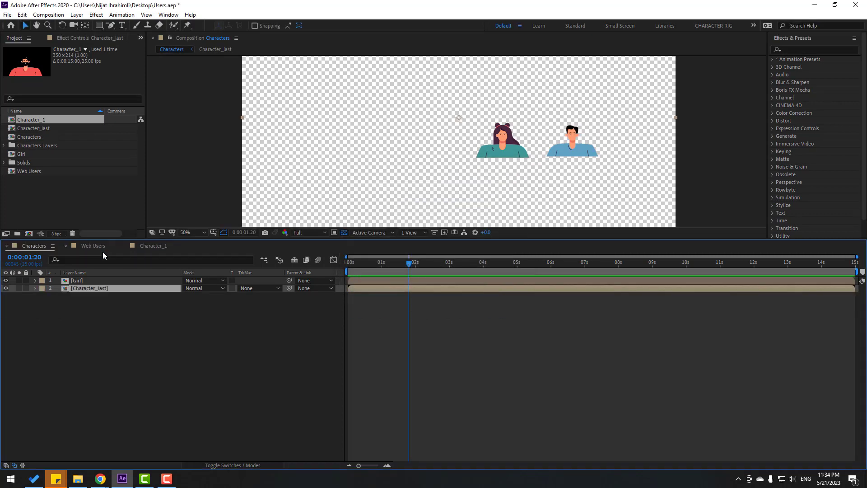
{"action": "left_click", "coordinate": [161, 310]}
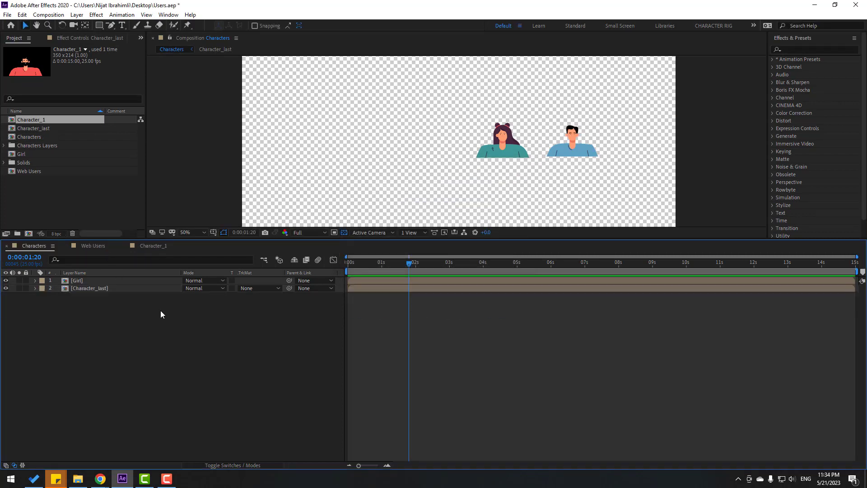
- Crop the Girl composition to a region of interest of about 260 x 180 px around the woman
{"action": "double_click", "coordinate": [77, 280]}
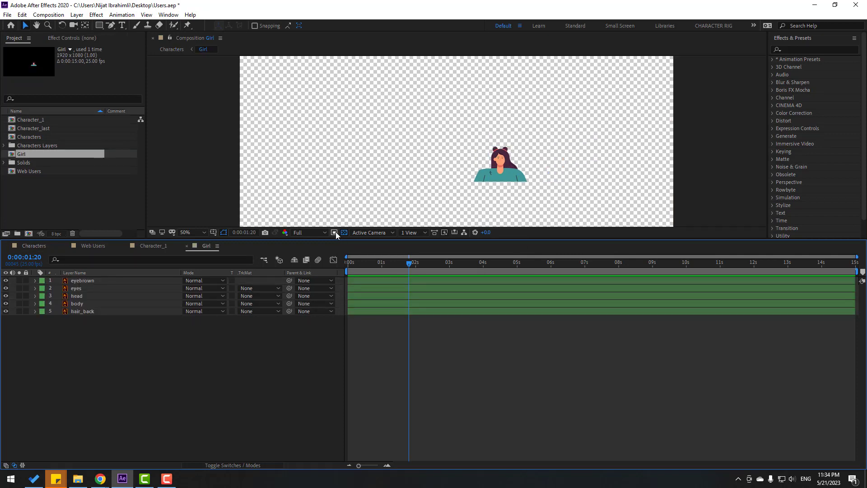
{"action": "left_click", "coordinate": [335, 233]}
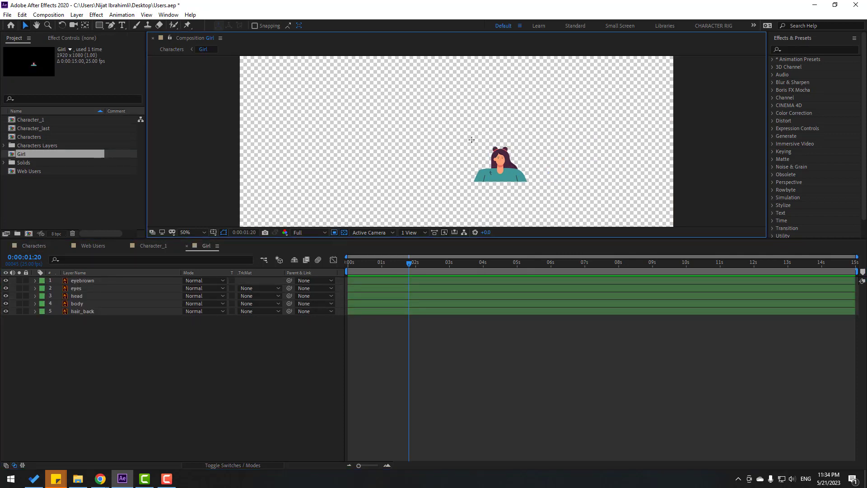
{"action": "left_click_drag", "start_coordinate": [467, 136], "coordinate": [530, 181]}
{"action": "left_click", "coordinate": [48, 15]}
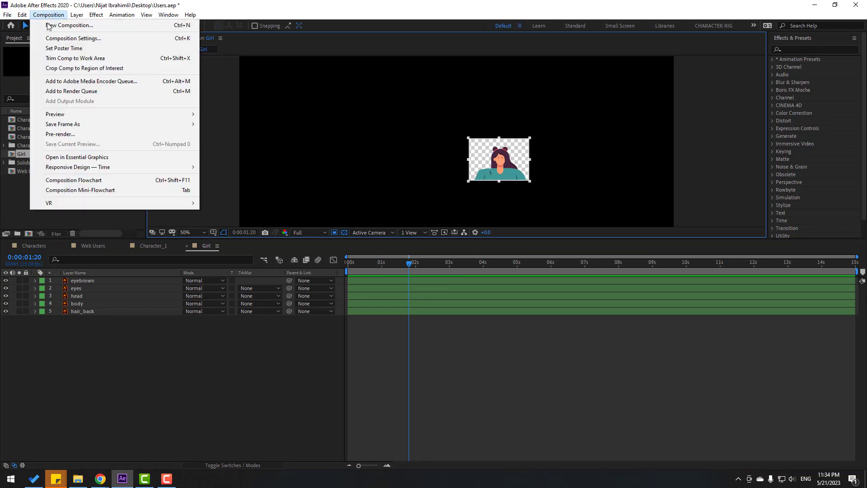
{"action": "left_click", "coordinate": [83, 68]}
{"action": "scroll", "coordinate": [459, 147], "scroll_direction": "up", "scroll_amount": 2}
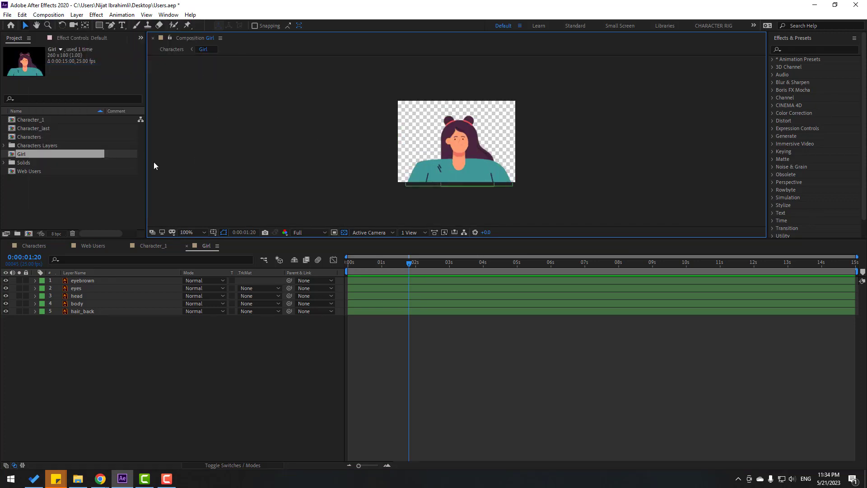
- Crop the Character_last composition to a region of interest of about 268 x 166 px around the man
{"action": "left_click", "coordinate": [153, 245]}
{"action": "left_click", "coordinate": [31, 244]}
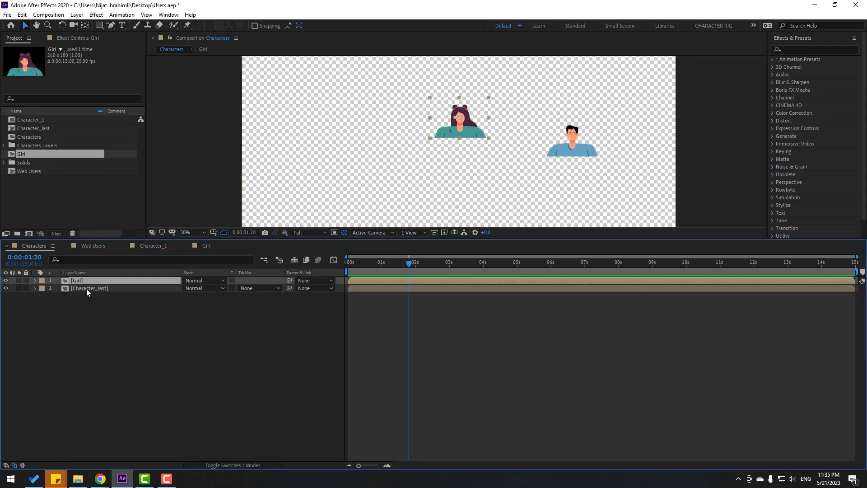
{"action": "double_click", "coordinate": [87, 289]}
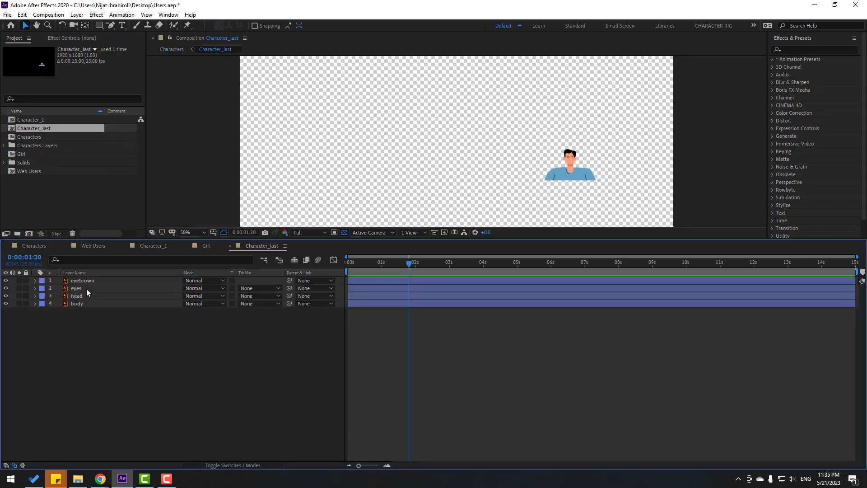
{"action": "left_click", "coordinate": [334, 233]}
{"action": "left_click_drag", "start_coordinate": [542, 141], "coordinate": [603, 179]}
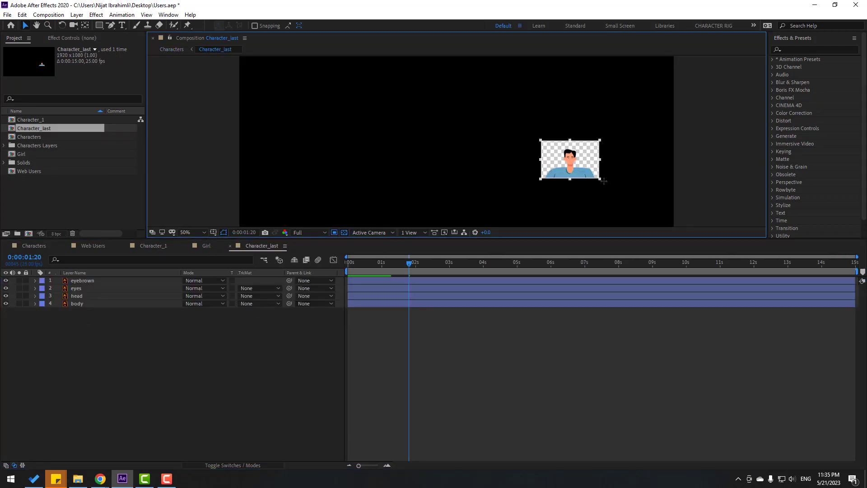
{"action": "left_click", "coordinate": [48, 14]}
{"action": "left_click", "coordinate": [112, 68]}
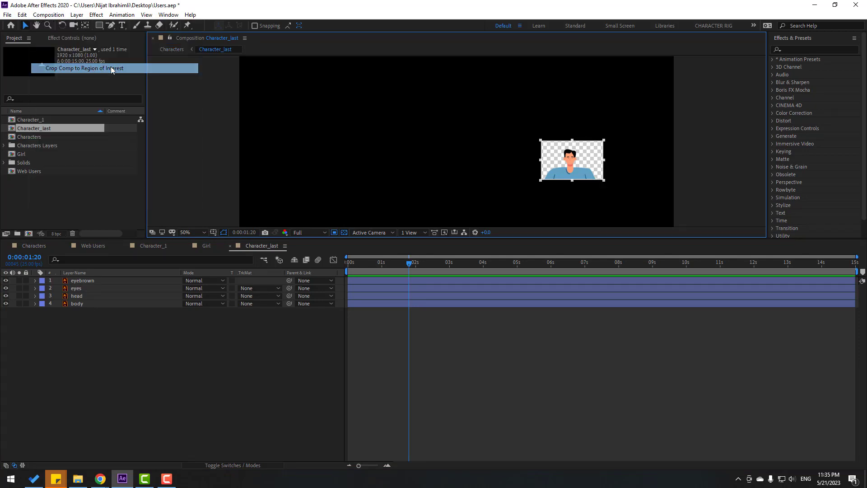
{"action": "key", "text": "period"}
{"action": "key", "text": "period"}
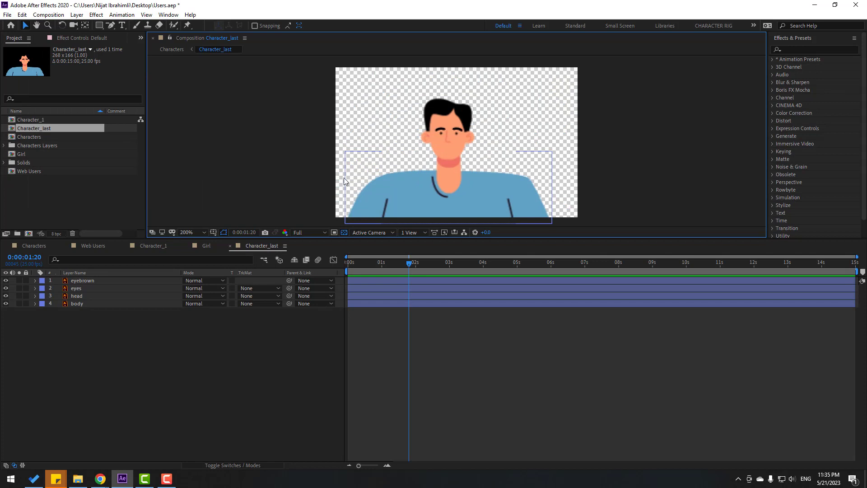
- Copy the Girl layer from Characters into the Web Users composition and place it directly above the yellow layer
{"action": "left_click", "coordinate": [25, 246]}
{"action": "left_click", "coordinate": [79, 305]}
{"action": "left_click", "coordinate": [79, 282]}
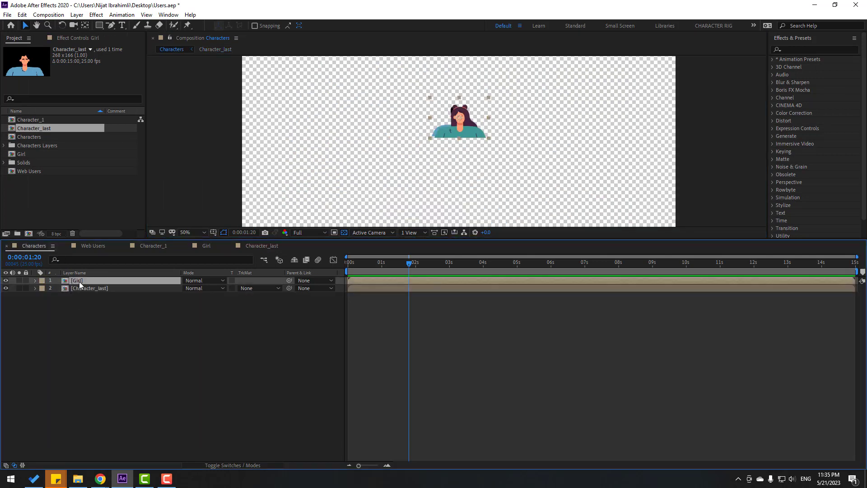
{"action": "left_click", "coordinate": [88, 246]}
{"action": "key", "text": "ctrl+v"}
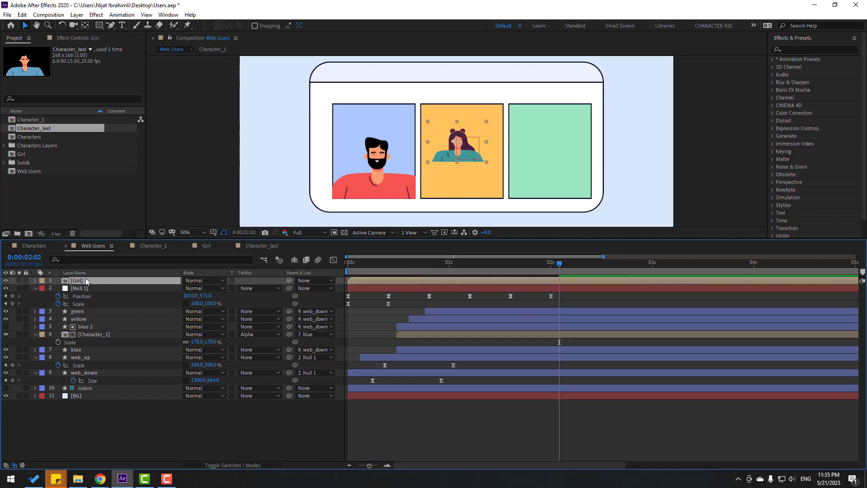
{"action": "mouse_move", "coordinate": [85, 277]}
{"action": "left_mouse_down"}
{"action": "mouse_move", "coordinate": [117, 296]}
{"action": "mouse_move", "coordinate": [116, 312]}
{"action": "mouse_move", "coordinate": [87, 321]}
{"action": "left_mouse_up"}
- Duplicate the yellow layer above Girl and use the copy, yellow 2, as Girl's alpha matte
{"action": "left_click", "coordinate": [82, 320]}
{"action": "key", "text": "ctrl+d"}
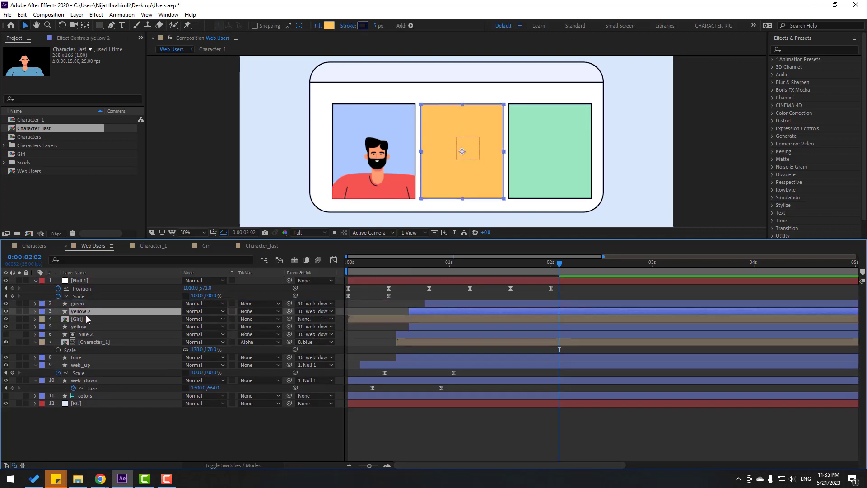
{"action": "left_click", "coordinate": [260, 318]}
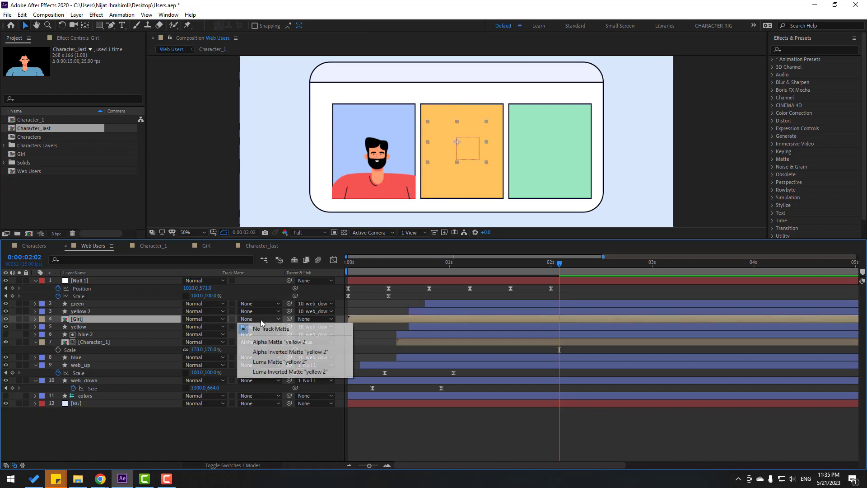
{"action": "left_click", "coordinate": [301, 341]}
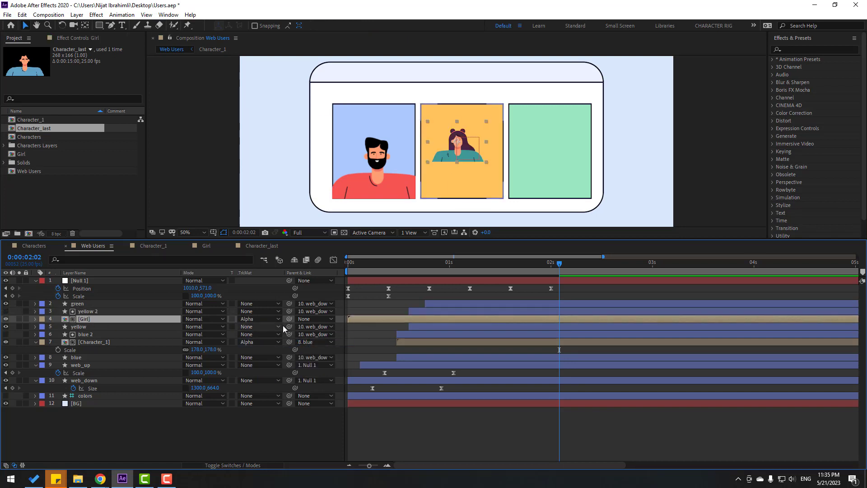
- Parent Girl to the yellow layer, scale it to 185%, and seat it at the bottom of the yellow panel
{"action": "left_click_drag", "start_coordinate": [289, 319], "coordinate": [81, 327]}
{"action": "key", "text": "s"}
{"action": "left_click_drag", "start_coordinate": [192, 326], "coordinate": [473, 167]}
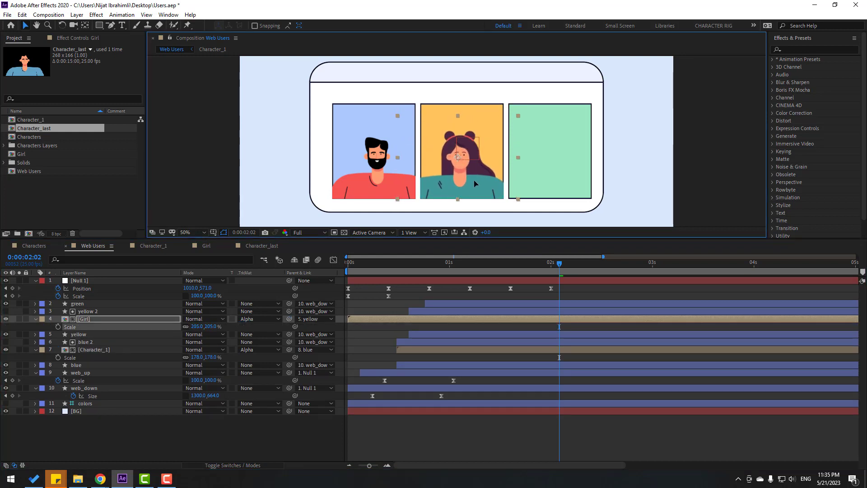
{"action": "left_click_drag", "start_coordinate": [197, 326], "coordinate": [187, 326]}
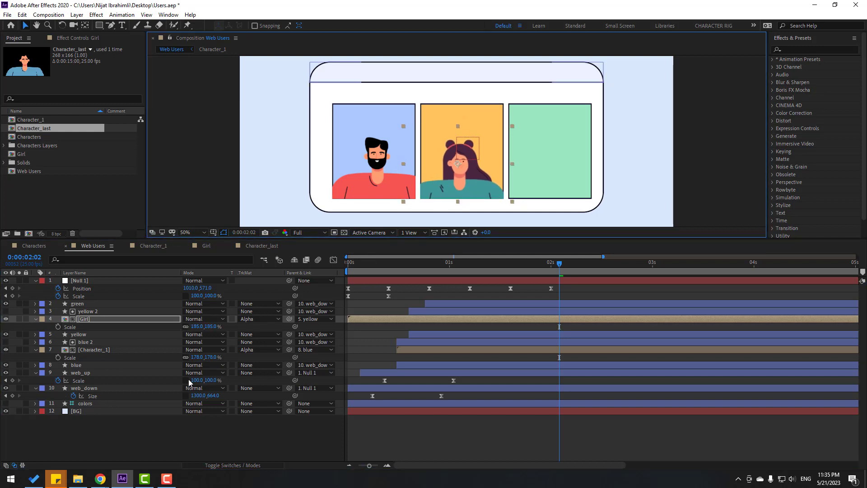
- Copy the Character_last layer from Characters into Web Users and place it directly above the green layer
{"action": "left_click", "coordinate": [33, 245]}
{"action": "left_click", "coordinate": [96, 305]}
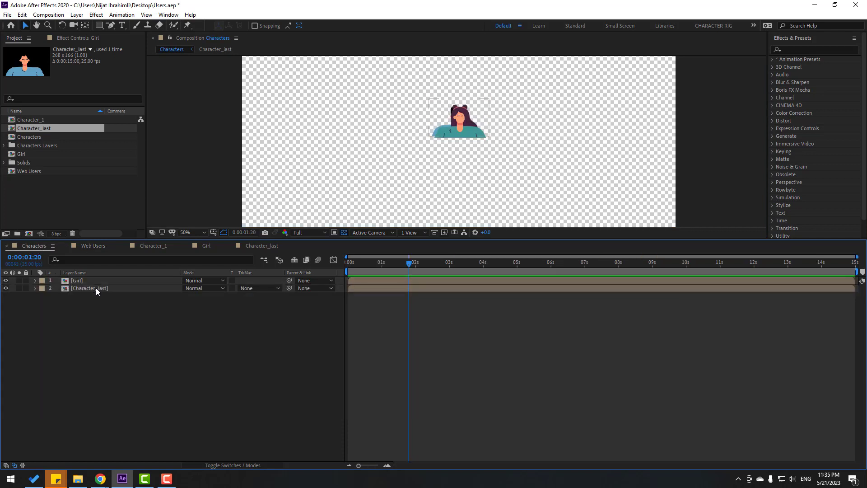
{"action": "left_click", "coordinate": [96, 288]}
{"action": "left_click", "coordinate": [93, 245]}
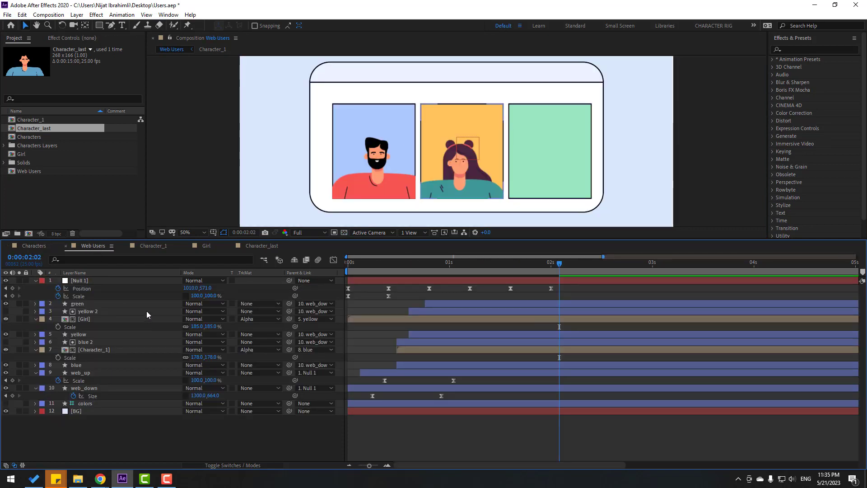
{"action": "key", "text": "ctrl+v"}
{"action": "left_click_drag", "start_coordinate": [94, 278], "coordinate": [109, 303]}
- Duplicate the green layer, place the copy above Character_last, and use green 2 as its alpha matte
{"action": "left_click", "coordinate": [82, 312]}
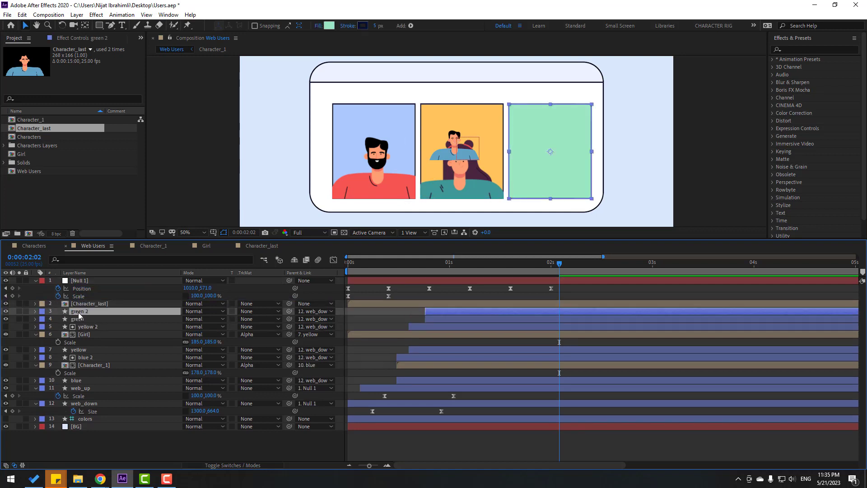
{"action": "key", "text": "ctrl+d"}
{"action": "key", "text": "ctrl+bracketright"}
{"action": "left_click", "coordinate": [89, 311]}
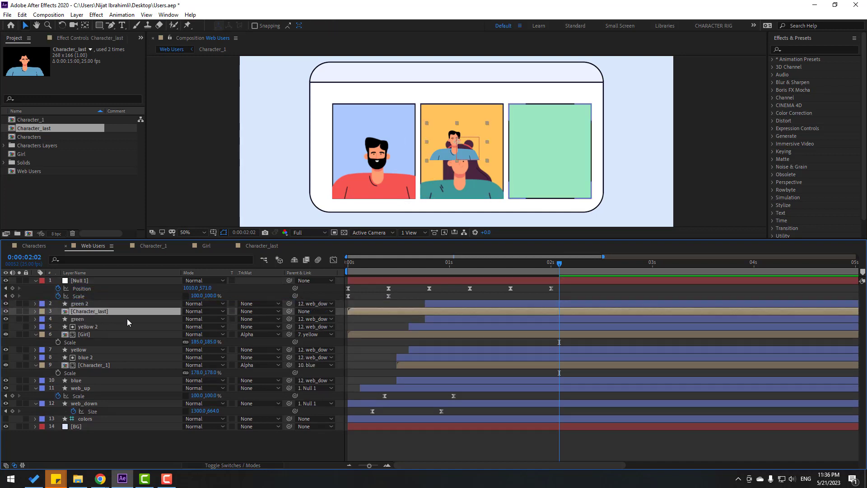
{"action": "left_click", "coordinate": [260, 311]}
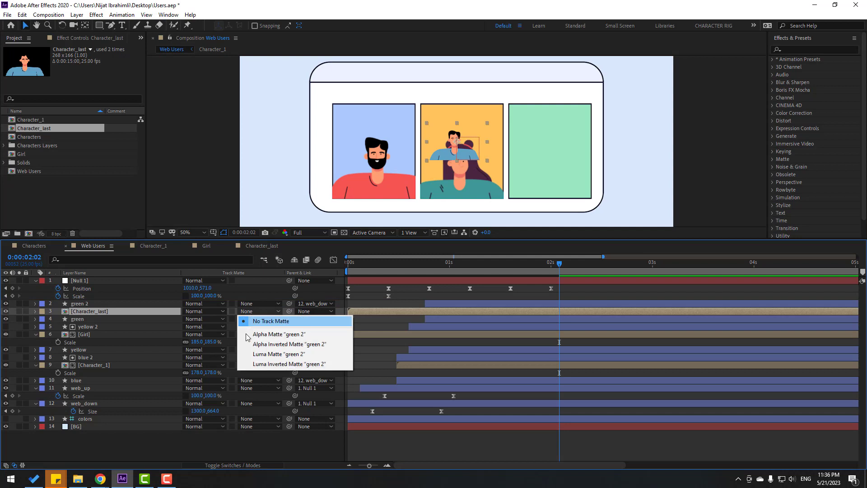
{"action": "left_click", "coordinate": [291, 335]}
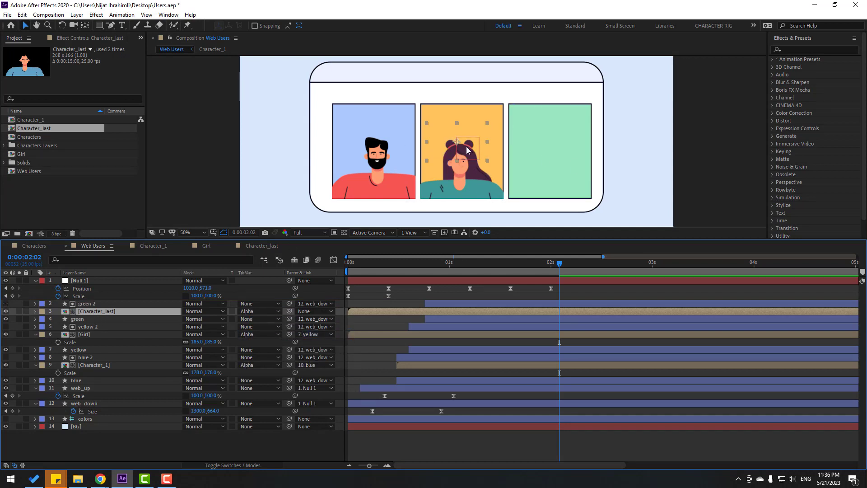
- Scale Character_last to 175% and position it at the bottom of the green panel
{"action": "left_click_drag", "start_coordinate": [466, 146], "coordinate": [562, 155]}
{"action": "key", "text": "s"}
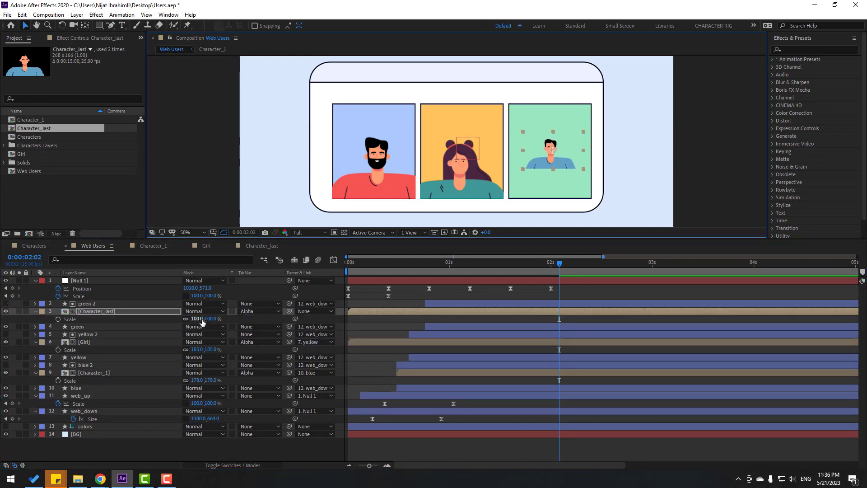
{"action": "left_click_drag", "start_coordinate": [201, 321], "coordinate": [236, 321]}
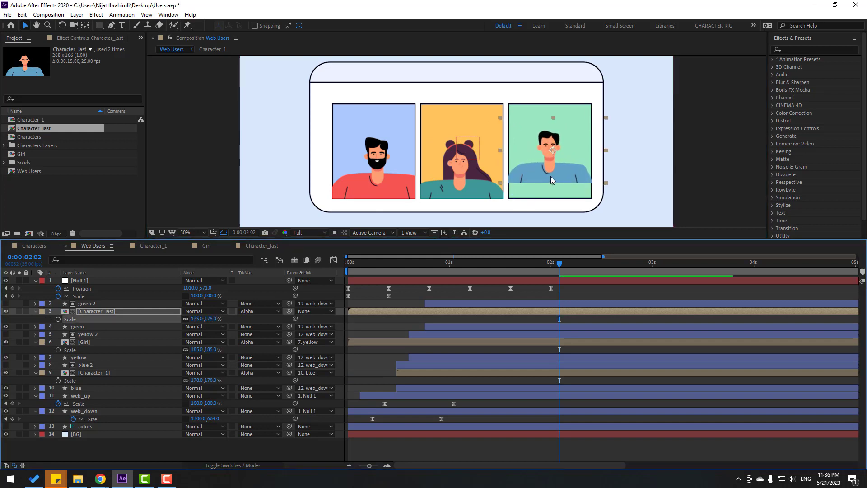
{"action": "left_click_drag", "start_coordinate": [551, 177], "coordinate": [555, 189]}
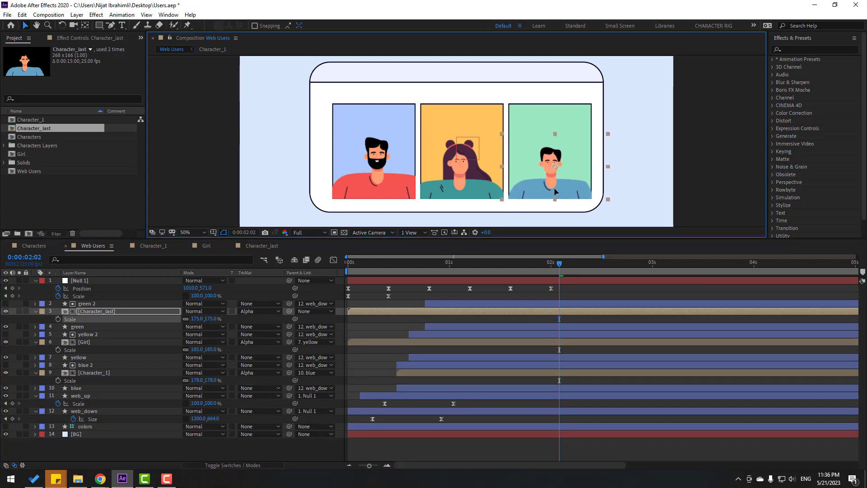
{"action": "left_click", "coordinate": [278, 447]}
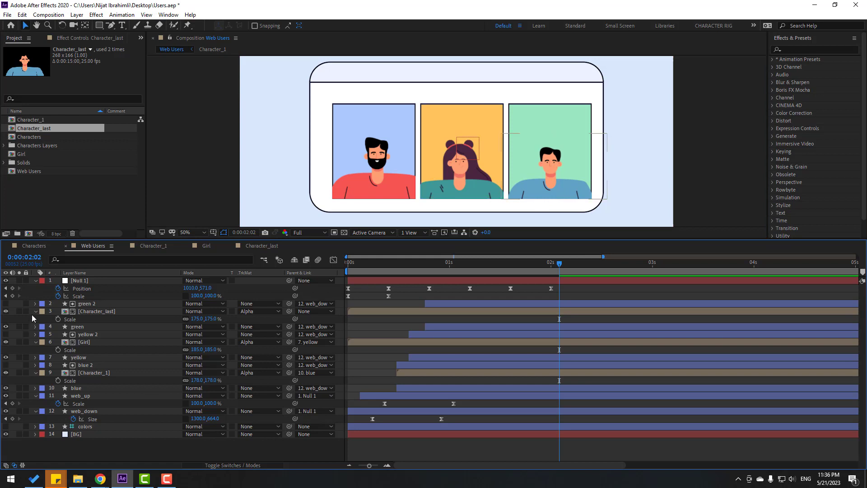
- Collapse the expanded properties of the Null 1, Character_last, Girl and Character_1 layers
{"action": "left_click", "coordinate": [35, 342]}
{"action": "left_click", "coordinate": [35, 311]}
{"action": "left_click", "coordinate": [35, 281]}
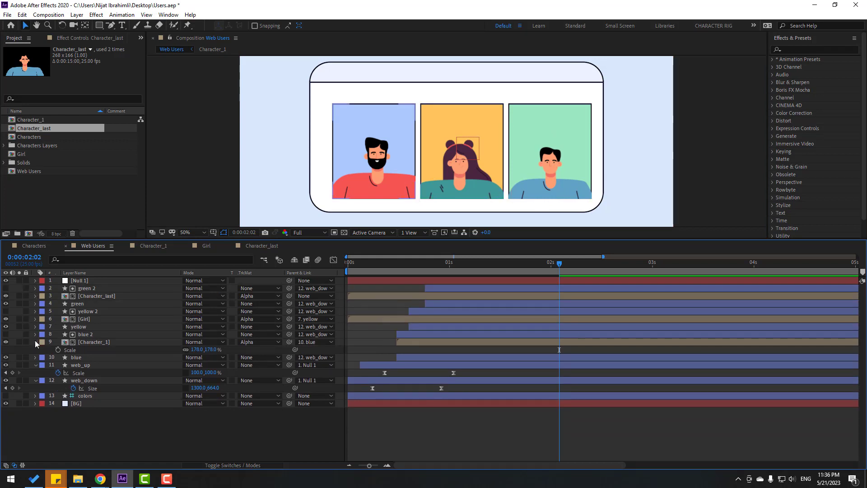
{"action": "left_click", "coordinate": [35, 342]}
- Check the animation by scrubbing, and parent the Character_last layer to the yellow layer
{"action": "left_click_drag", "start_coordinate": [367, 262], "coordinate": [518, 246]}
{"action": "left_click_drag", "start_coordinate": [570, 245], "coordinate": [680, 245]}
{"action": "left_click", "coordinate": [102, 296]}
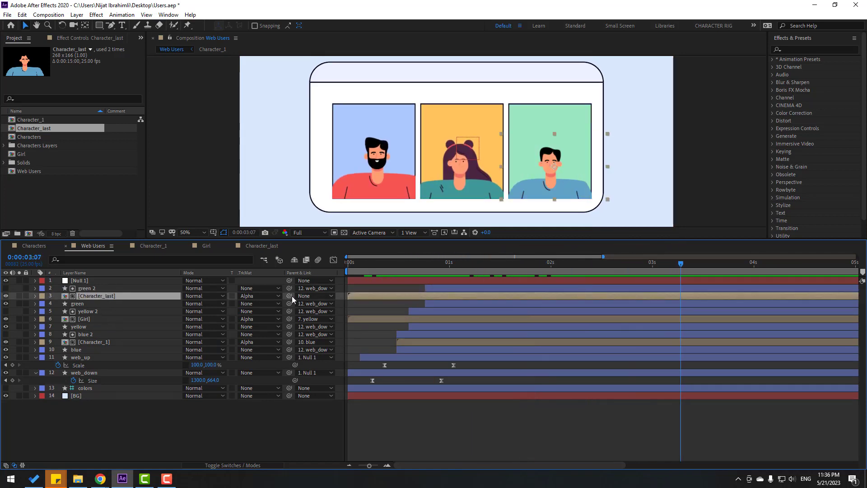
{"action": "left_click_drag", "start_coordinate": [289, 296], "coordinate": [86, 326]}
{"action": "left_click_drag", "start_coordinate": [442, 265], "coordinate": [584, 262]}
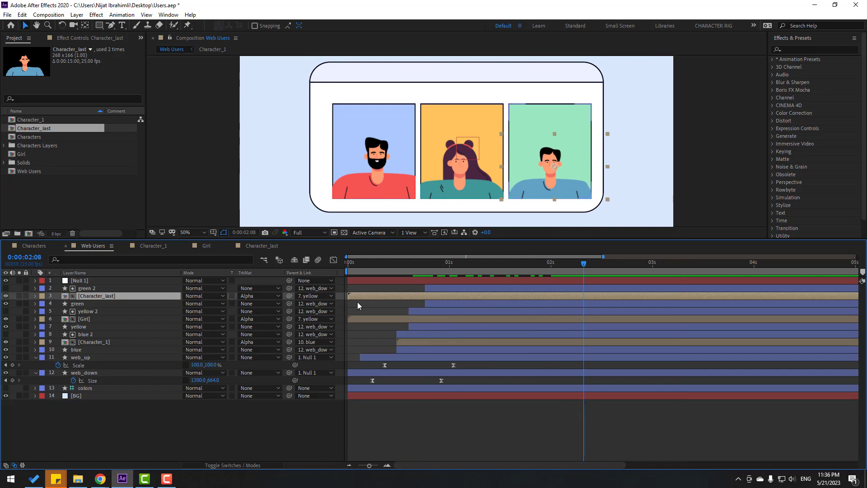
- Align Character_last's start with the green layer and Girl's start with the yellow layer, and save the project
{"action": "left_click_drag", "start_coordinate": [360, 296], "coordinate": [437, 297]}
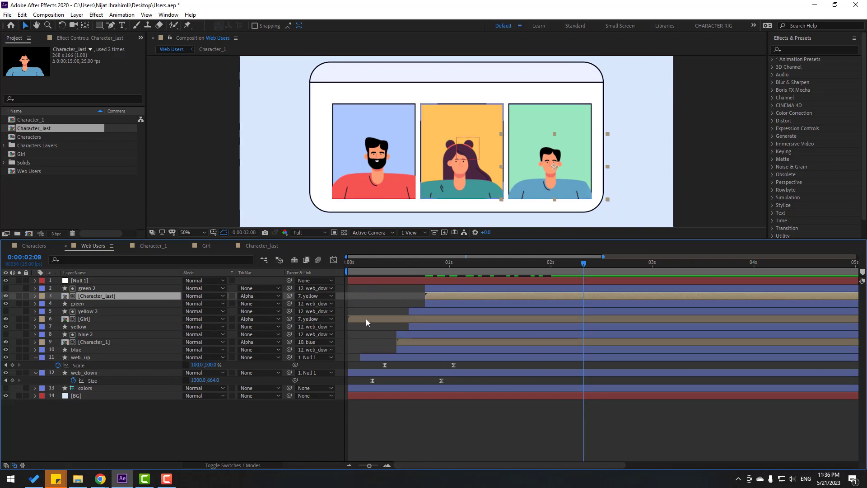
{"action": "left_click_drag", "start_coordinate": [367, 319], "coordinate": [427, 321]}
{"action": "key", "text": "ctrl+s"}
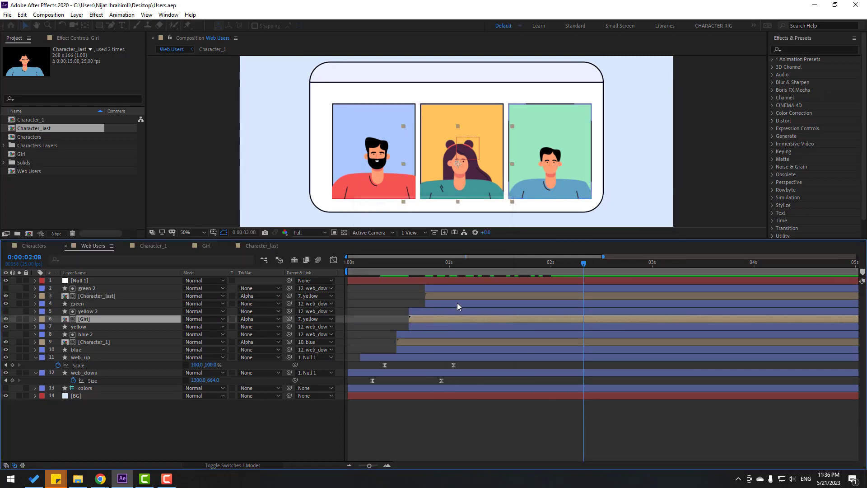
- Open the Character_1 composition, enlarge the viewer area, and solo the head layer
{"action": "left_click", "coordinate": [149, 246]}
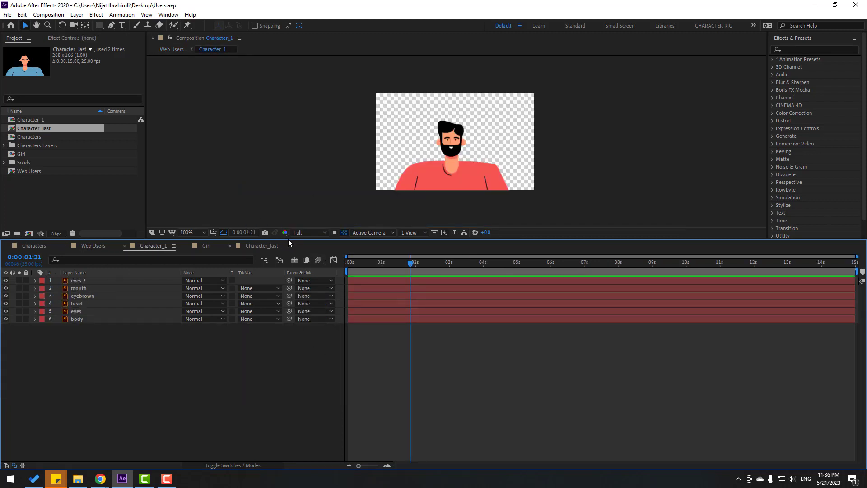
{"action": "left_click_drag", "start_coordinate": [288, 239], "coordinate": [273, 309]}
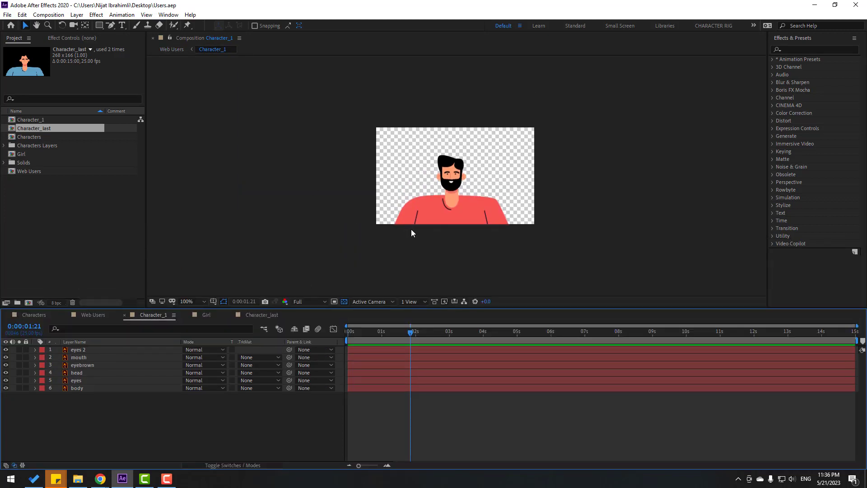
{"action": "key", "text": "period"}
{"action": "left_click", "coordinate": [83, 373]}
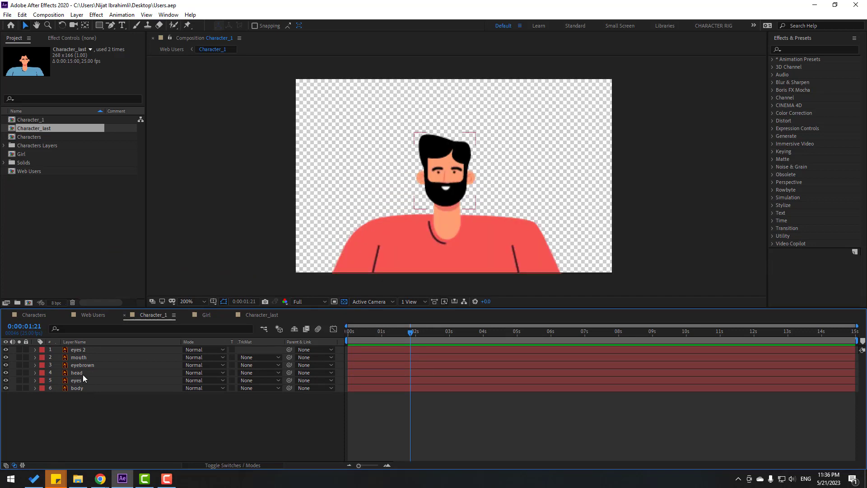
{"action": "left_click", "coordinate": [19, 372]}
{"action": "key", "text": "period"}
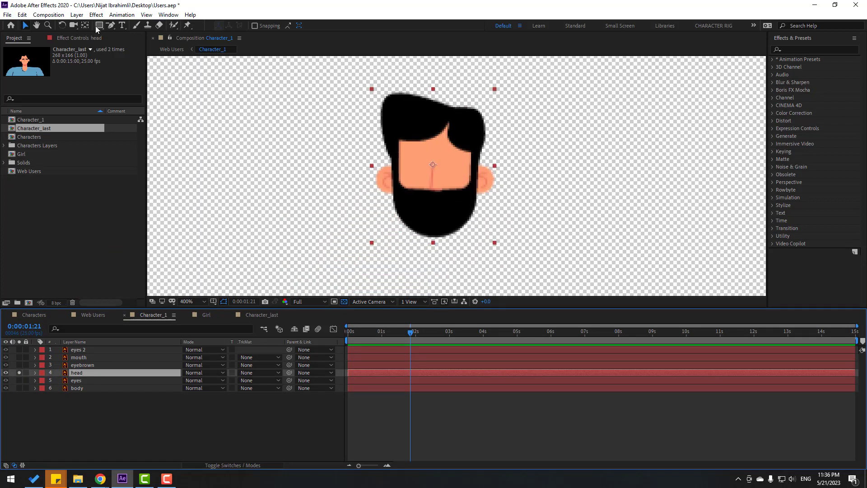
- Move the head layer's anchor point down to the bottom of the beard
{"action": "key", "text": "y"}
{"action": "left_click_drag", "start_coordinate": [434, 165], "coordinate": [436, 233]}
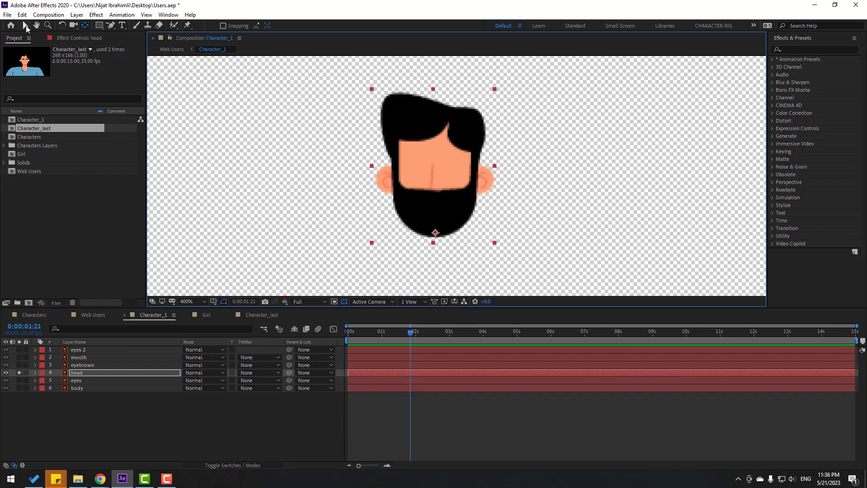
{"action": "left_click", "coordinate": [26, 26]}
- From the timeline start, add a wiggle expression with a frequency of 2 to the head layer's rotation and preview it
{"action": "left_click_drag", "start_coordinate": [397, 333], "coordinate": [332, 332]}
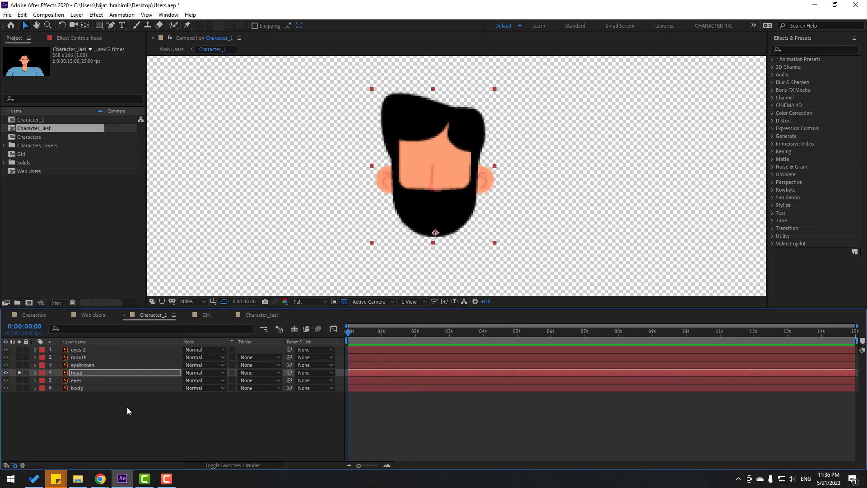
{"action": "key", "text": "r"}
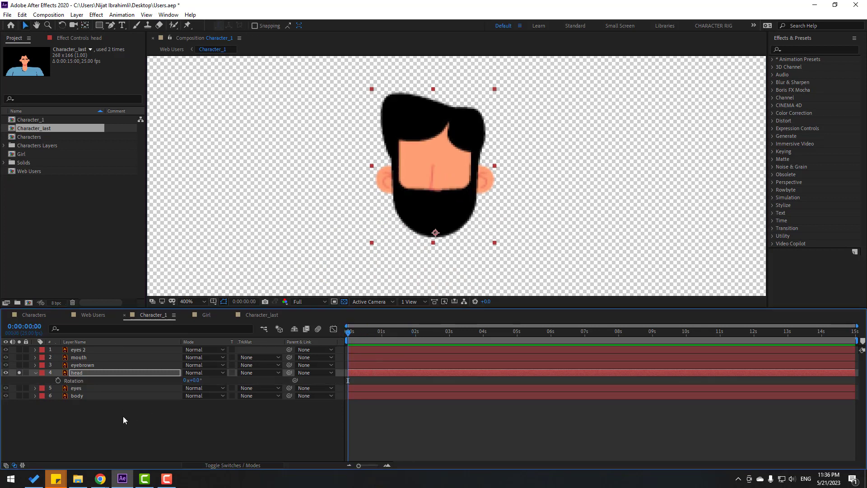
{"action": "left_click", "coordinate": [58, 380], "text": "alt"}
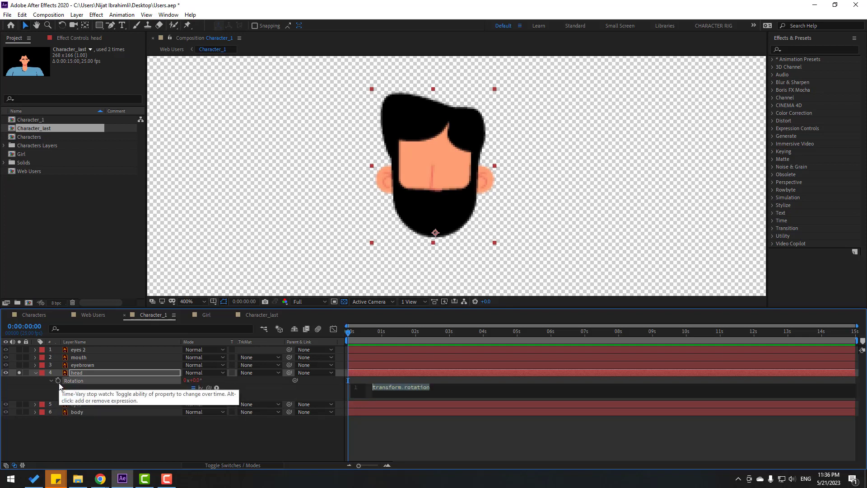
{"action": "type", "text": "wiggle(2,9"}
{"action": "left_click", "coordinate": [360, 450]}
{"action": "scroll", "coordinate": [462, 197], "scroll_direction": "down", "scroll_amount": 1}
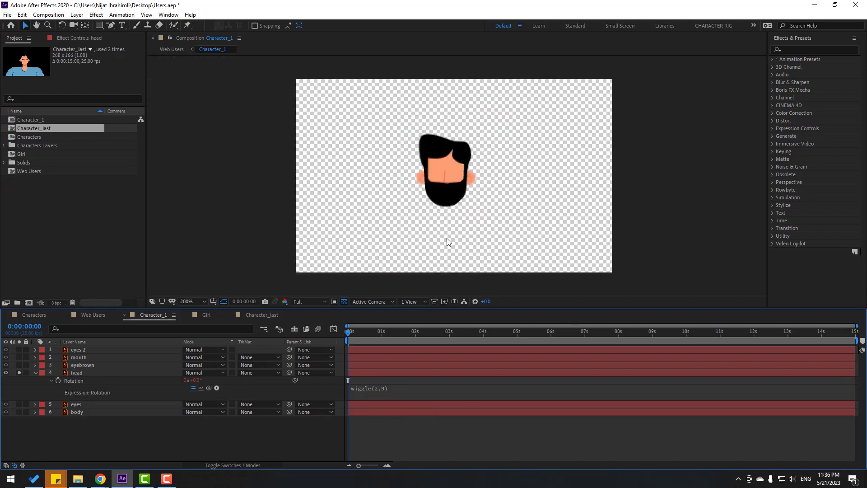
{"action": "key", "text": "space"}
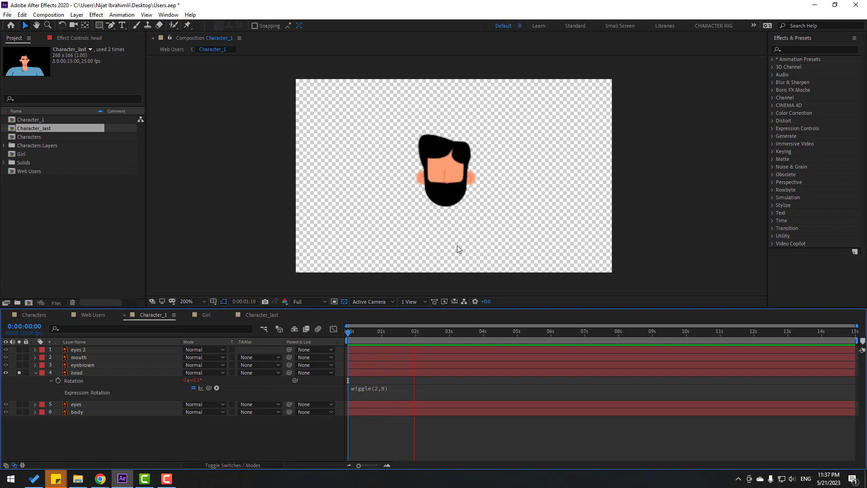
- Set the head rotation's wiggle amplitude to 6 and preview the movement
{"action": "left_click", "coordinate": [396, 388]}
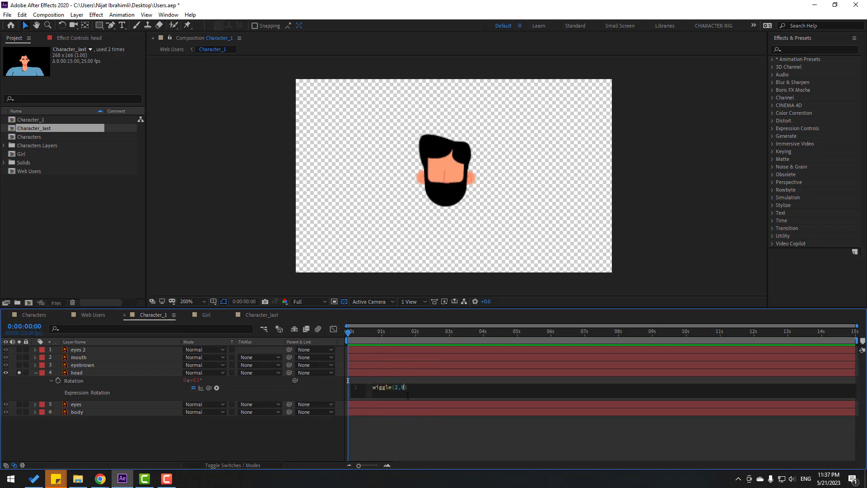
{"action": "left_click", "coordinate": [419, 435]}
{"action": "key", "text": "space"}
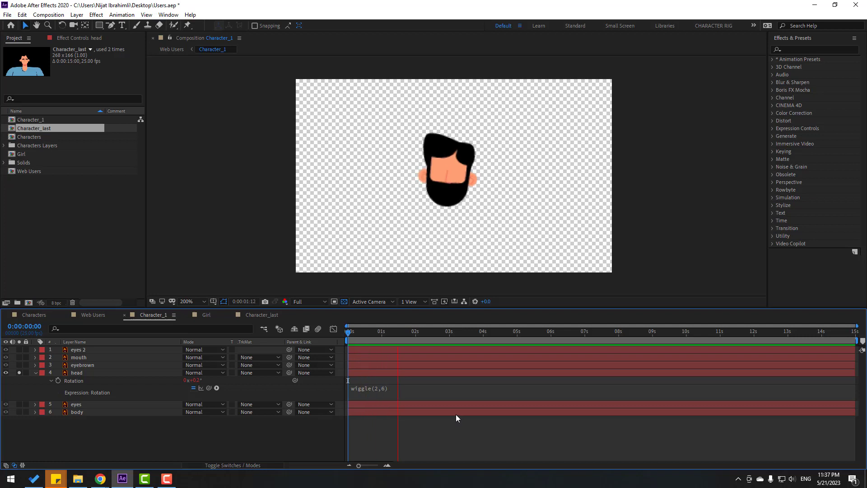
{"action": "left_click", "coordinate": [381, 332]}
- Lower the head rotation's wiggle frequency to 1
{"action": "left_click", "coordinate": [394, 387]}
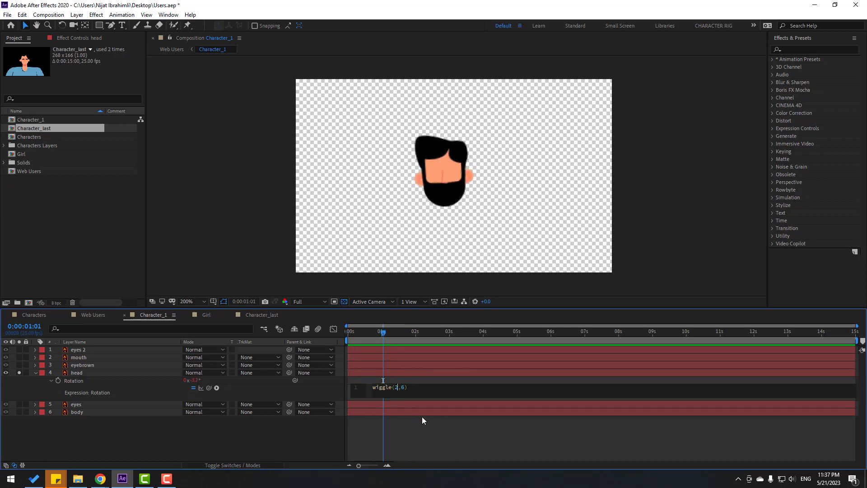
{"action": "key", "text": "Delete"}
{"action": "type", "text": "1"}
{"action": "left_click", "coordinate": [406, 446]}
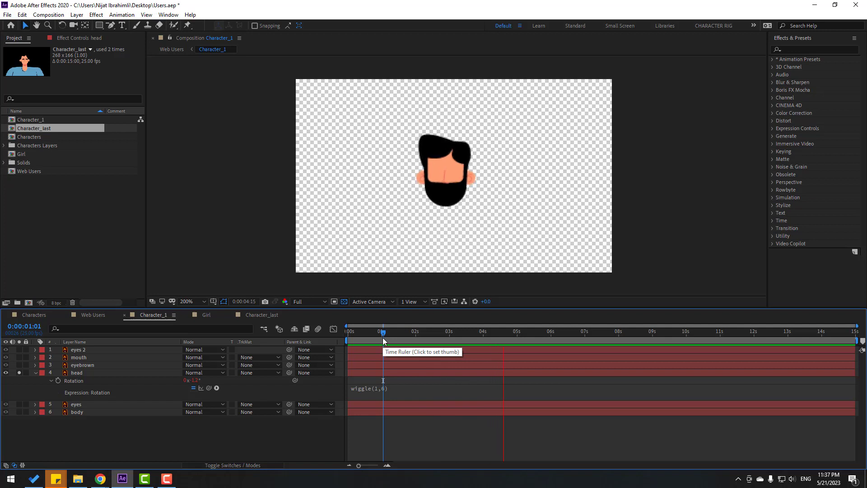
- Raise the head rotation's wiggle amplitude to 8 and preview the movement
{"action": "left_click", "coordinate": [404, 387]}
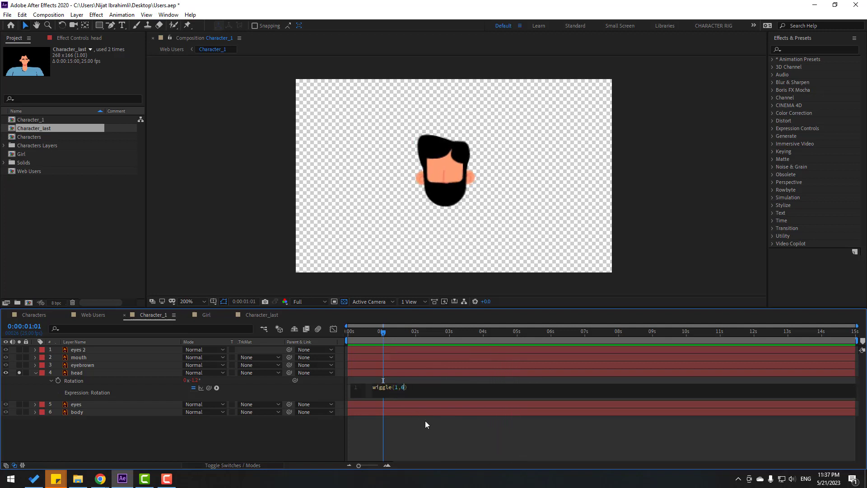
{"action": "type", "text": "8"}
{"action": "left_click", "coordinate": [458, 429]}
{"action": "key", "text": "space"}
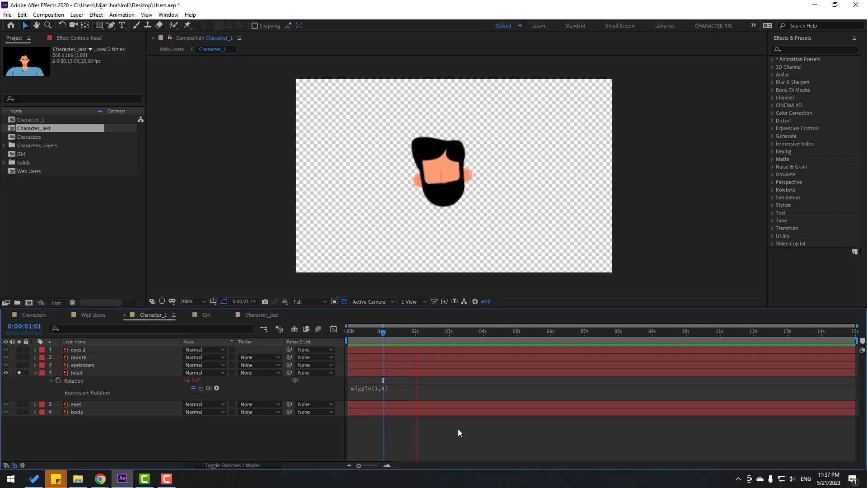
{"action": "left_click", "coordinate": [377, 334]}
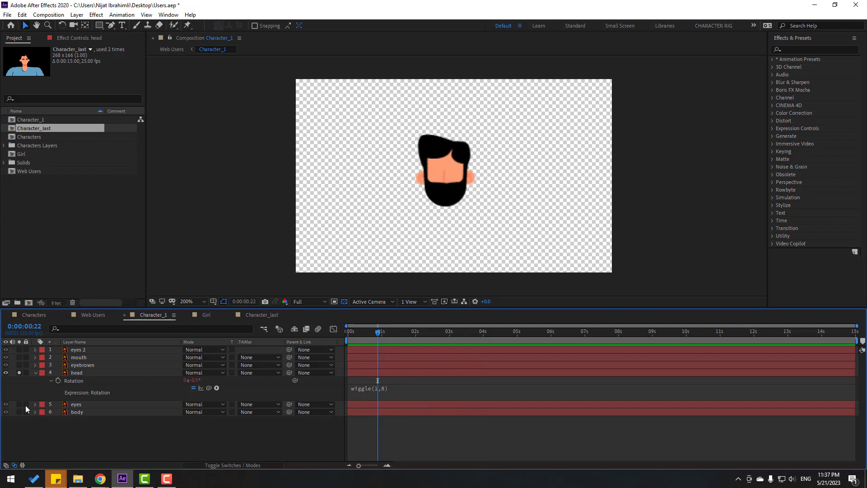
- Turn off solo on the head layer and parent the eyes 2, mouth and eyebrown layers to it
{"action": "left_click", "coordinate": [19, 372]}
{"action": "left_click_drag", "start_coordinate": [378, 334], "coordinate": [328, 334]}
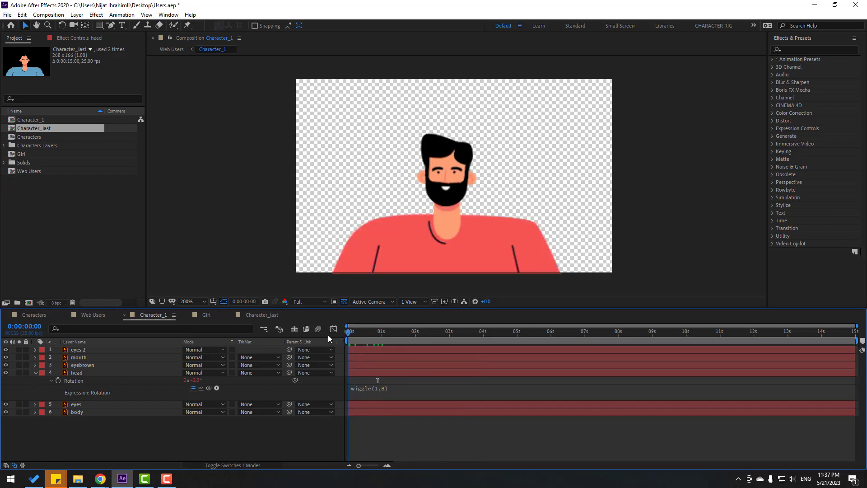
{"action": "left_click", "coordinate": [83, 349]}
{"action": "left_click", "coordinate": [83, 356], "text": "ctrl"}
{"action": "left_click", "coordinate": [93, 365], "text": "ctrl"}
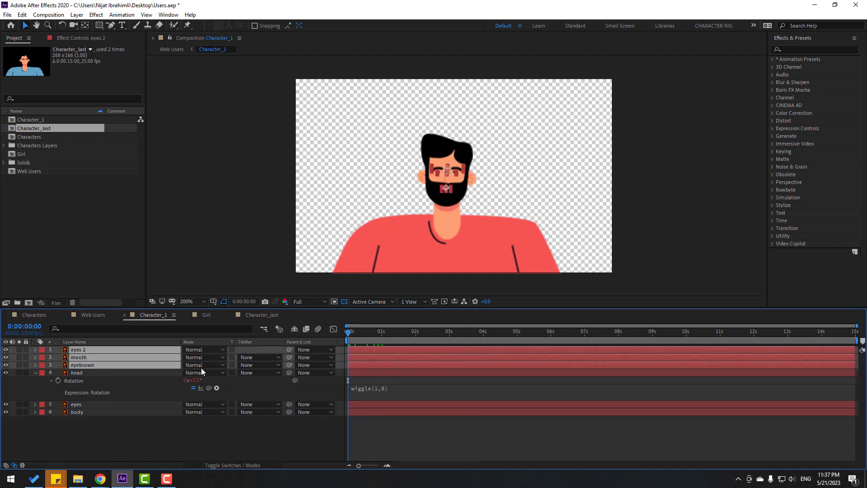
{"action": "left_click_drag", "start_coordinate": [289, 351], "coordinate": [82, 372]}
{"action": "left_click", "coordinate": [84, 444]}
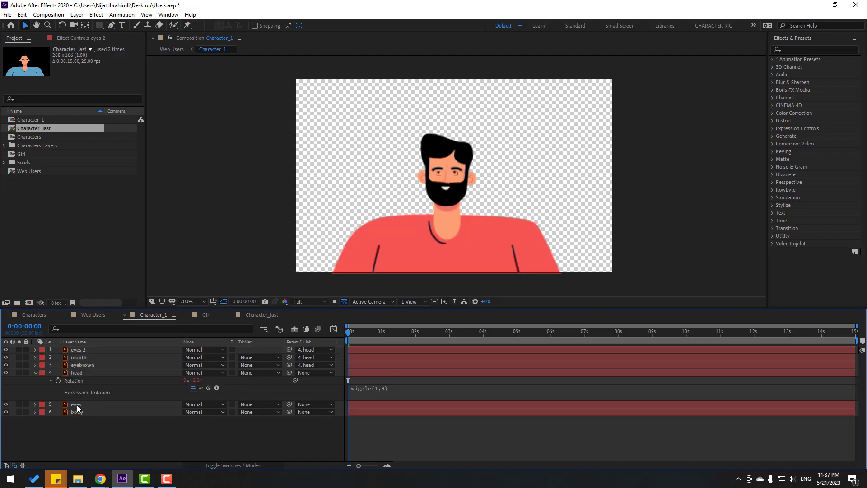
- Parent the eyes layer to the head layer
{"action": "left_click", "coordinate": [76, 404]}
{"action": "left_click_drag", "start_coordinate": [167, 398], "coordinate": [80, 375]}
{"action": "left_click", "coordinate": [87, 432]}
{"action": "left_click", "coordinate": [73, 351]}
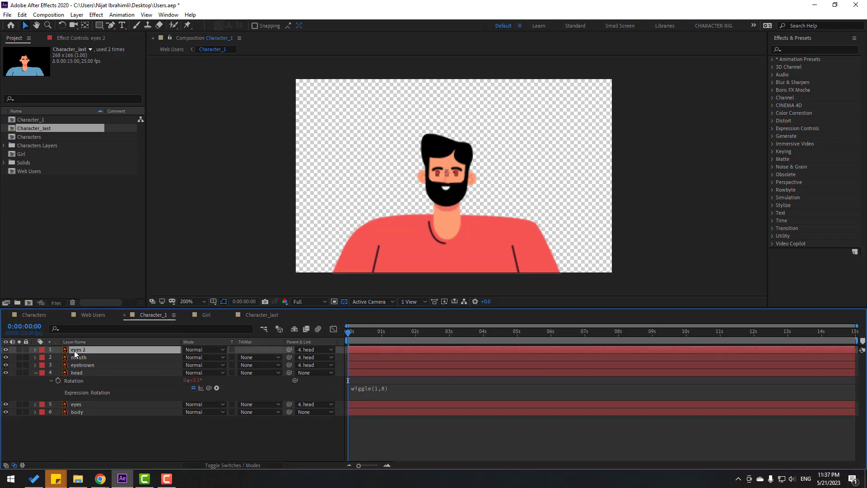
{"action": "key", "text": "Delete"}
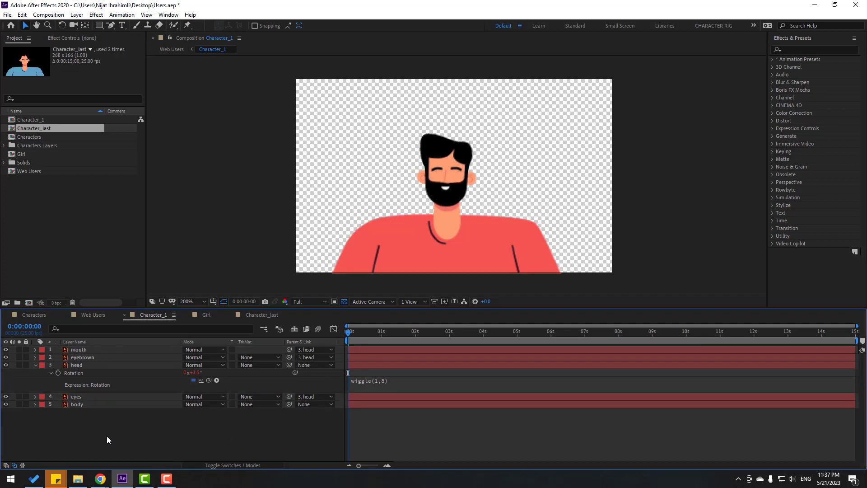
{"action": "key", "text": "ctrl+z"}
- Delete the duplicate eyes layer and collapse the head layer's properties
{"action": "left_click", "coordinate": [81, 404]}
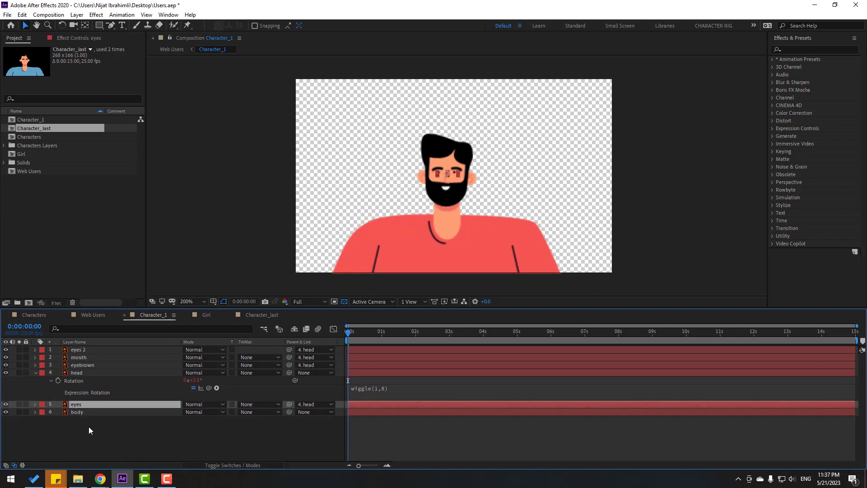
{"action": "key", "text": "Delete"}
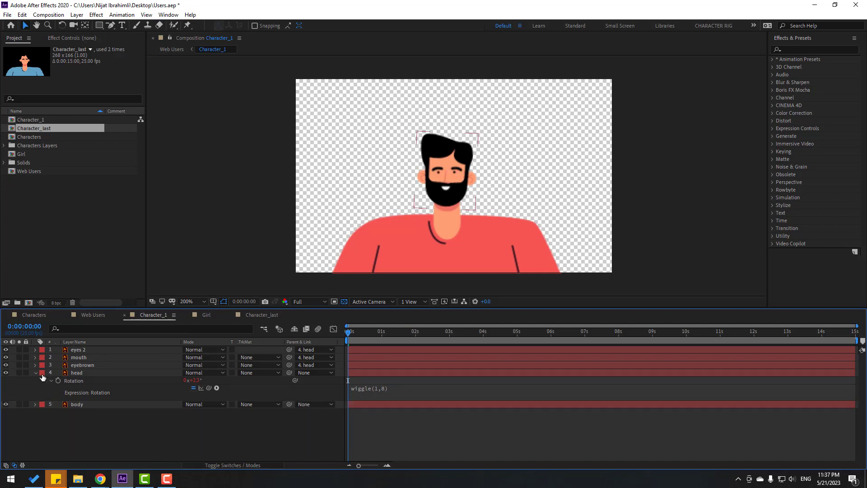
{"action": "key", "text": "u"}
- Keyframe the scale of eyes 2 at the timeline start and set its vertical scale to 5% at frame 3
{"action": "left_click", "coordinate": [84, 351]}
{"action": "key", "text": "s"}
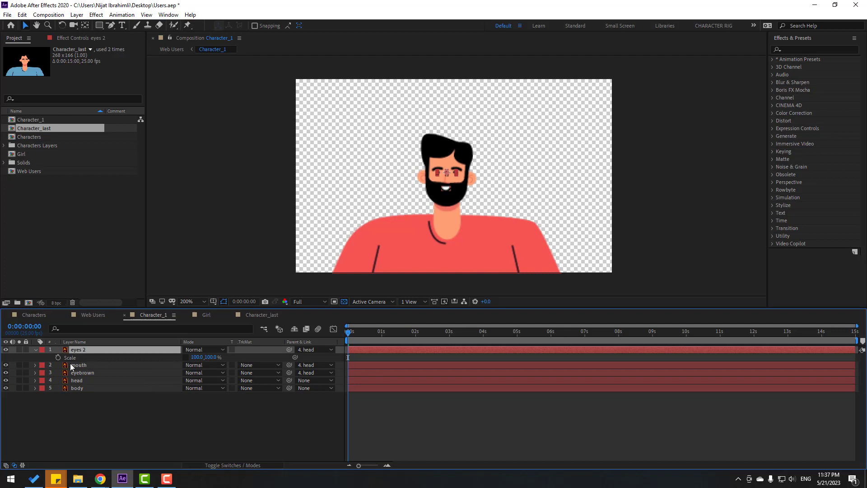
{"action": "left_click", "coordinate": [58, 357]}
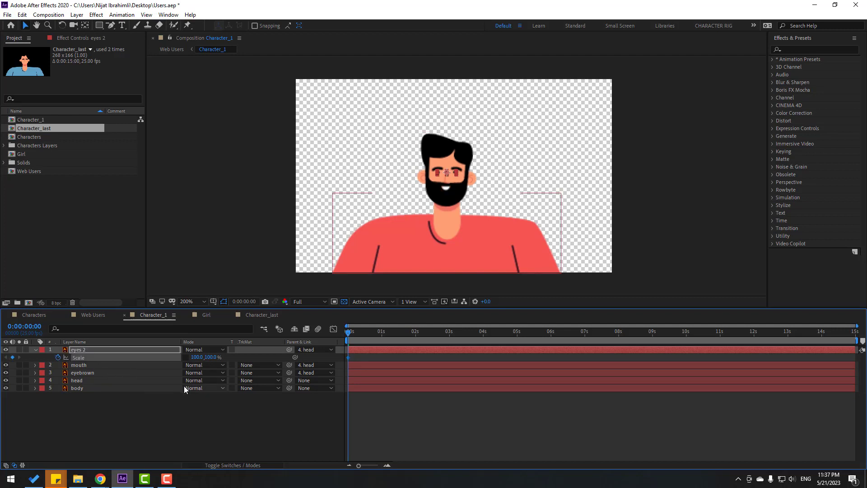
{"action": "key", "text": "Page_Down"}
{"action": "key", "text": "Page_Down"}
{"action": "key", "text": "Page_Down"}
{"action": "left_click", "coordinate": [210, 357]}
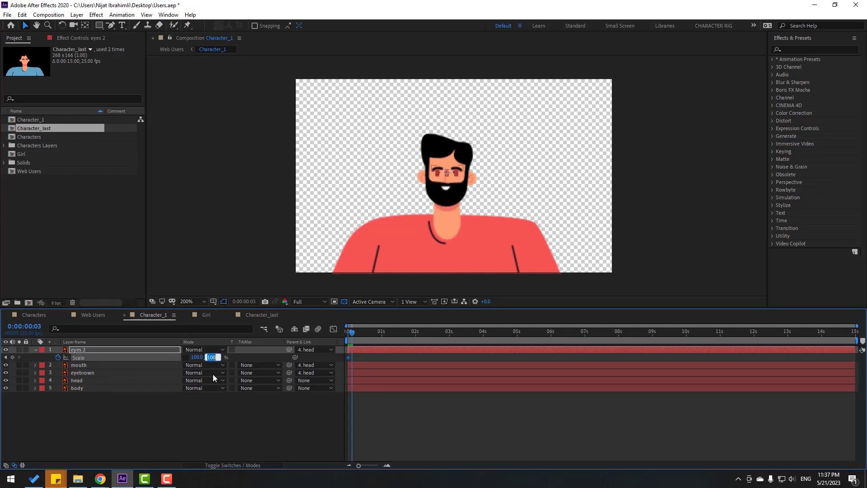
{"action": "type", "text": "5"}
{"action": "key", "text": "Return"}
- Set the vertical scale of eyes 2 back to 100% at frame 6
{"action": "key", "text": "Page_Down"}
{"action": "key", "text": "Page_Down"}
{"action": "key", "text": "Page_Down"}
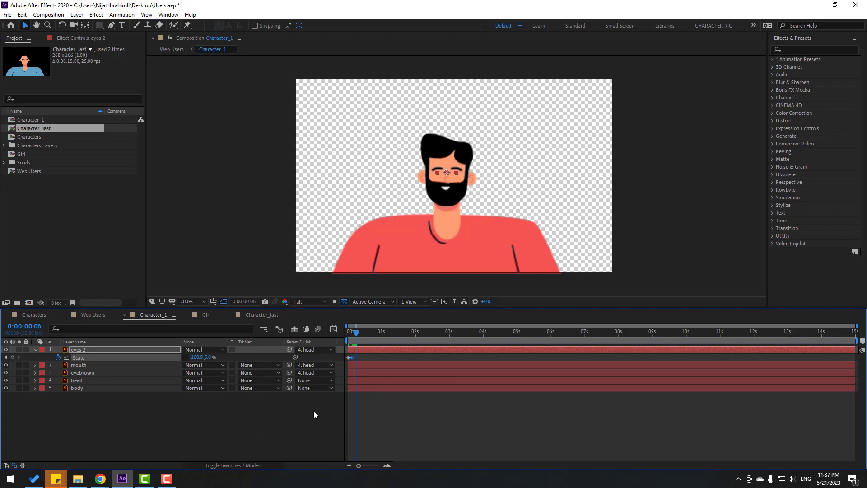
{"action": "type", "text": "100"}
{"action": "key", "text": "Return"}
- Copy the eyes 2 blink keyframes and paste them roughly every second from about 1 to 5 seconds
{"action": "key", "text": "ctrl+c"}
{"action": "left_click_drag", "start_coordinate": [359, 331], "coordinate": [416, 333]}
{"action": "key", "text": "ctrl+v"}
{"action": "key", "text": "ctrl+v"}
{"action": "left_click", "coordinate": [446, 331]}
{"action": "key", "text": "Page_Down"}
{"action": "key", "text": "Page_Down"}
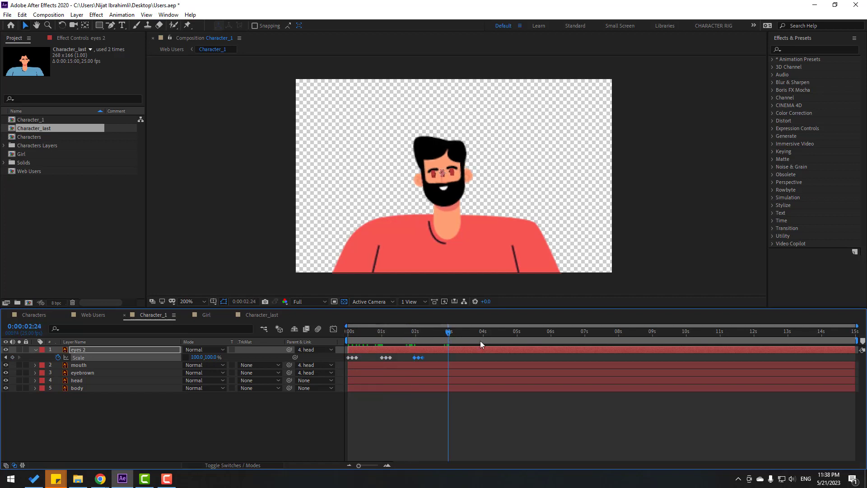
{"action": "key", "text": "ctrl+v"}
{"action": "left_click", "coordinate": [485, 332]}
{"action": "key", "text": "Page_Down"}
{"action": "key", "text": "Page_Down"}
{"action": "key", "text": "ctrl+v"}
{"action": "left_click_drag", "start_coordinate": [514, 331], "coordinate": [527, 333]}
- Paste the eyes 2 blink keyframes again at about 7, 8, 10, 11 and 13 seconds
{"action": "key", "text": "ctrl+v"}
{"action": "left_click", "coordinate": [577, 332]}
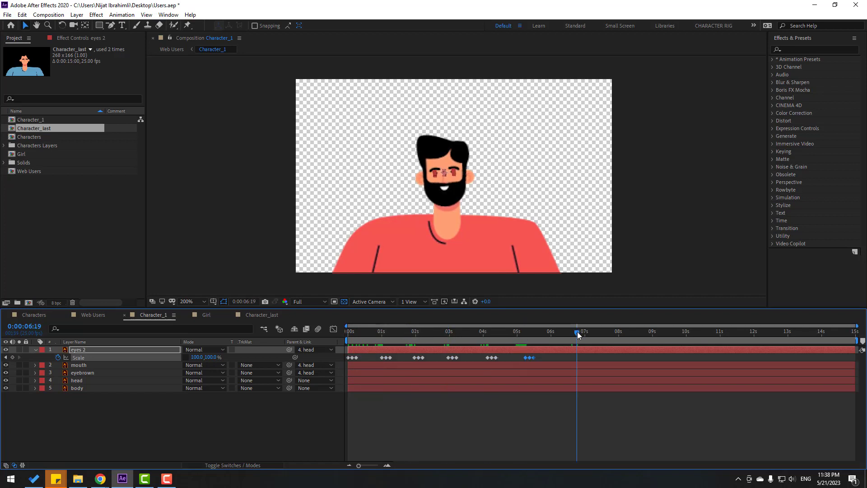
{"action": "key", "text": "ctrl+v"}
{"action": "left_click", "coordinate": [624, 333]}
{"action": "key", "text": "ctrl+v"}
{"action": "left_click", "coordinate": [684, 331]}
{"action": "key", "text": "ctrl+v"}
{"action": "left_click", "coordinate": [732, 331]}
{"action": "key", "text": "ctrl+v"}
{"action": "left_click", "coordinate": [780, 332]}
{"action": "key", "text": "ctrl+v"}
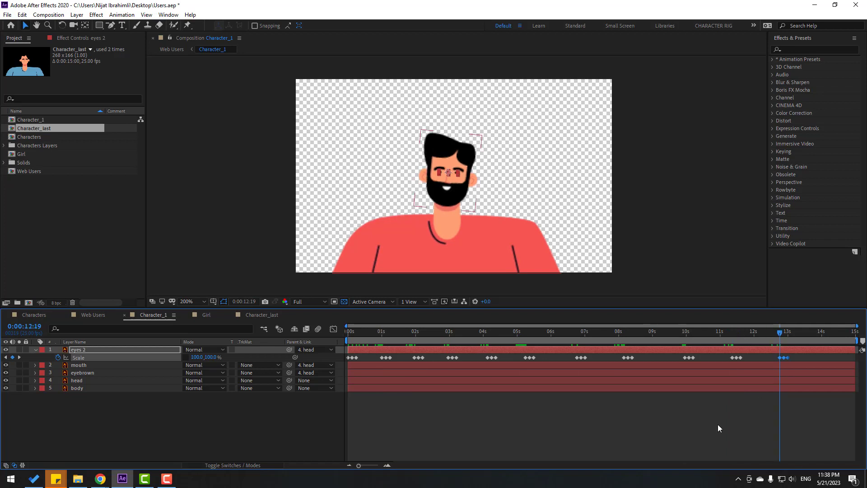
- Play back the head and blink animation, and return to the start of the timeline
{"action": "left_click", "coordinate": [717, 424]}
{"action": "key", "text": "space"}
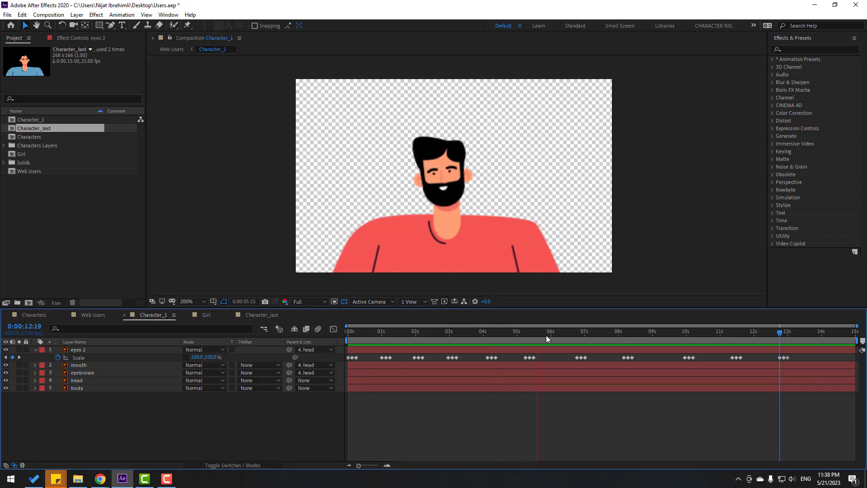
{"action": "left_click_drag", "start_coordinate": [491, 335], "coordinate": [253, 345]}
{"action": "key", "text": "space"}
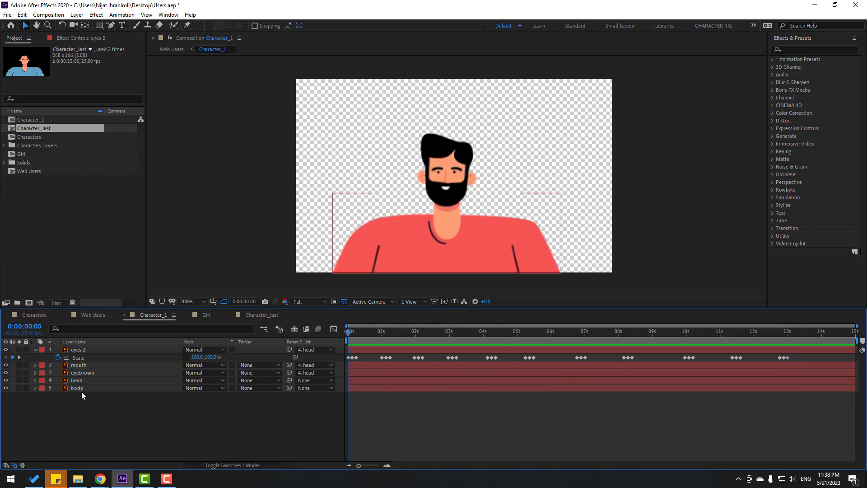
- Show the head layer's rotation and remove its wiggle expression
{"action": "left_click", "coordinate": [75, 381]}
{"action": "key", "text": "r"}
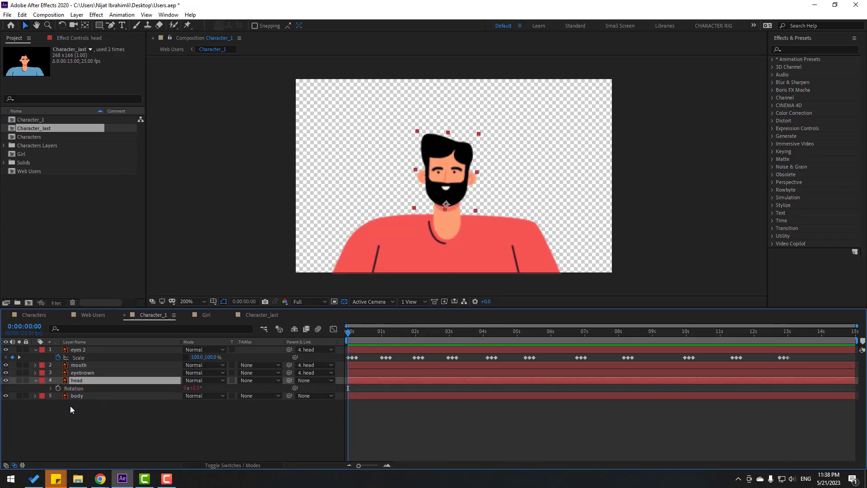
{"action": "left_click", "coordinate": [58, 388], "text": "alt"}
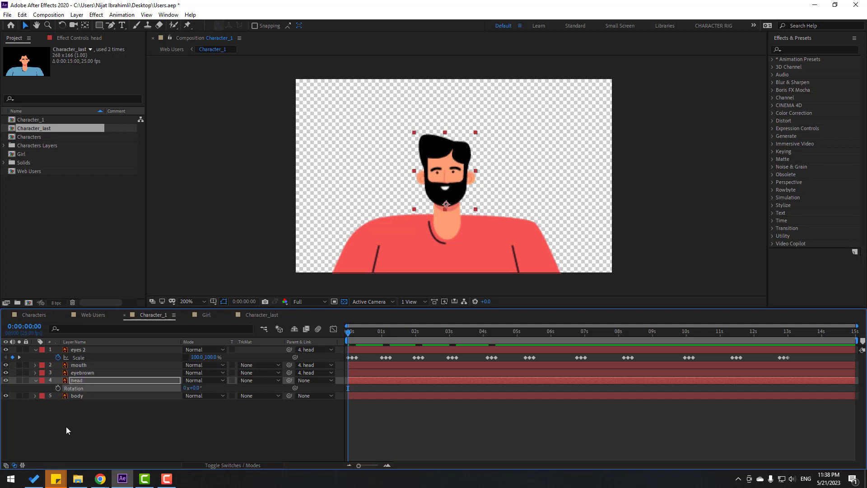
{"action": "left_click", "coordinate": [115, 433]}
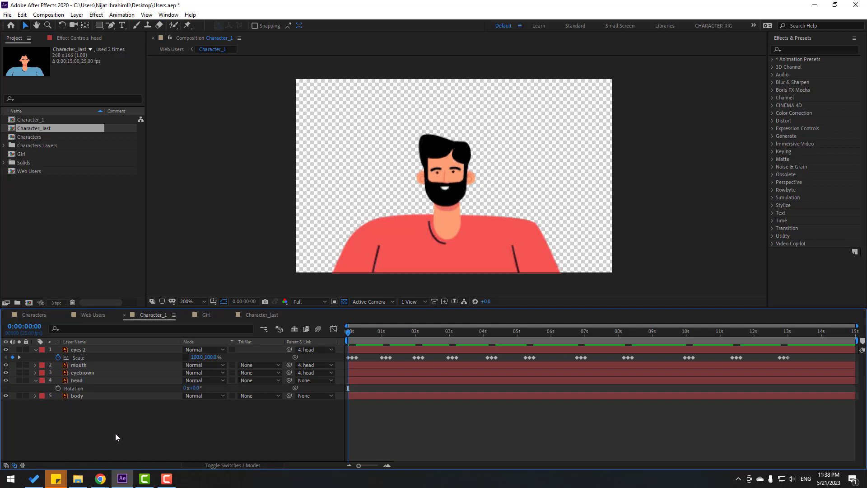
- Keyframe the head layer's rotation at the timeline start and set it to 10° at frame 10
{"action": "left_click", "coordinate": [58, 389]}
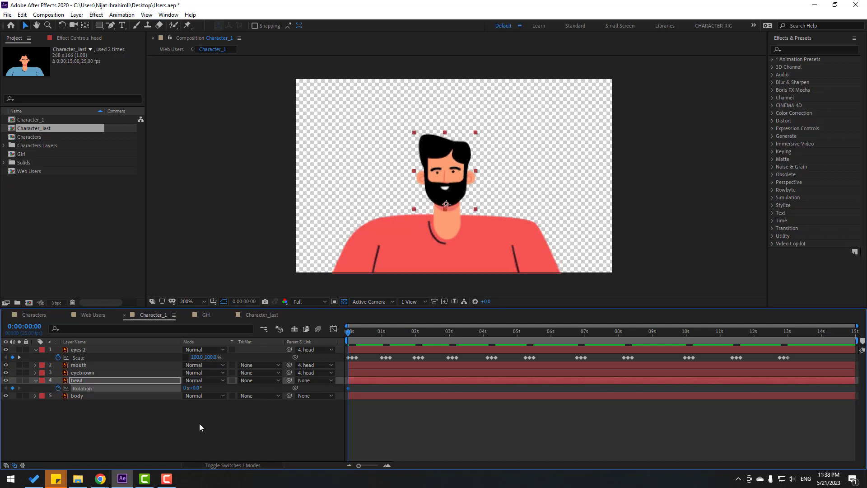
{"action": "key", "text": "shift+Page_Down"}
{"action": "type", "text": "10"}
{"action": "key", "text": "Return"}
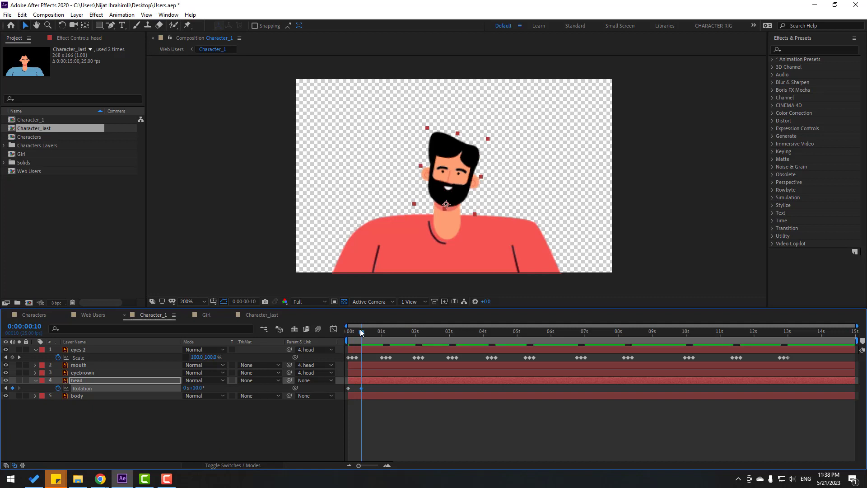
- Keyframe the head layer's rotation at 0:00:01:12 and set it to -5° ten frames later, at 0:00:01:22
{"action": "left_click_drag", "start_coordinate": [361, 332], "coordinate": [398, 330]}
{"action": "key", "text": "shift+Page_Down"}
{"action": "type", "text": "0"}
{"action": "key", "text": "Return"}
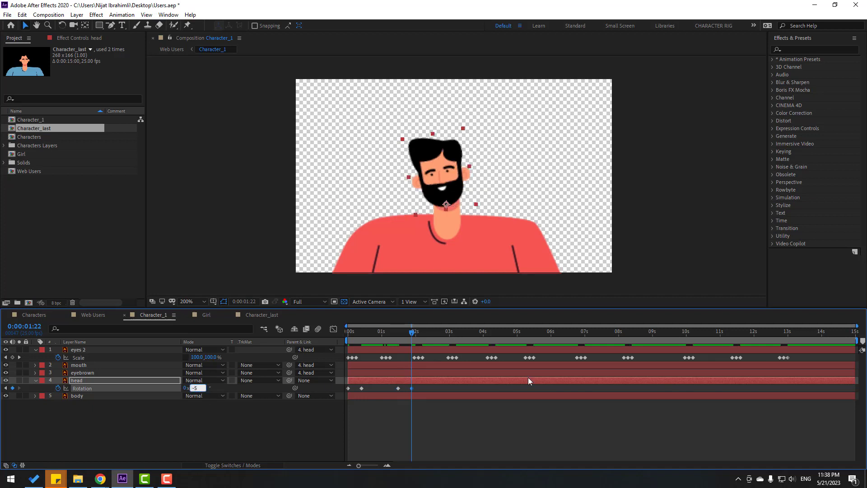
{"action": "key", "text": "Return"}
- Apply Easy Ease to all of the head layer's rotation keyframes
{"action": "left_click_drag", "start_coordinate": [431, 388], "coordinate": [346, 401]}
{"action": "right_click", "coordinate": [347, 388]}
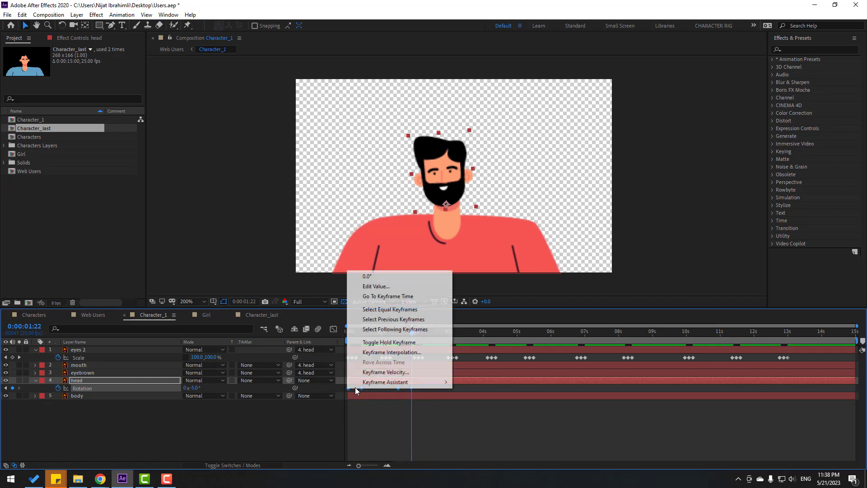
{"action": "mouse_move", "coordinate": [406, 381]}
{"action": "left_click", "coordinate": [489, 411]}
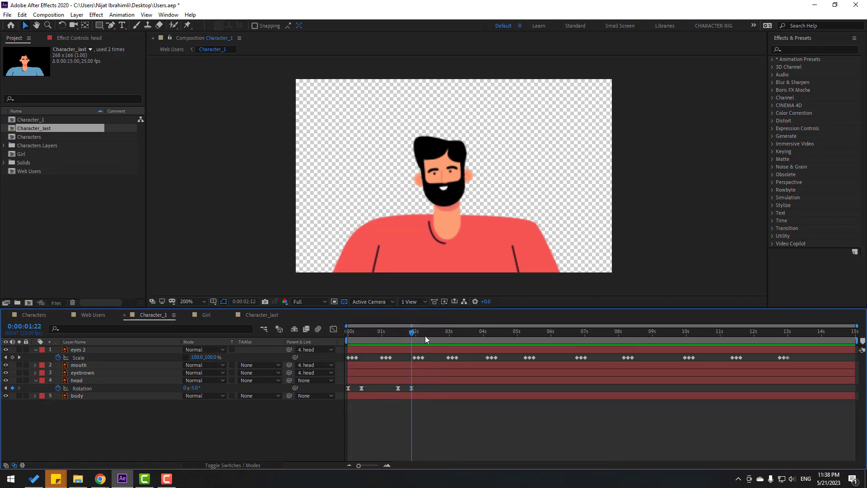
- Hold the head layer's rotation with a keyframe at 0:00:03:00 and set it to 6° at 0:00:03:10
{"action": "left_click", "coordinate": [12, 387]}
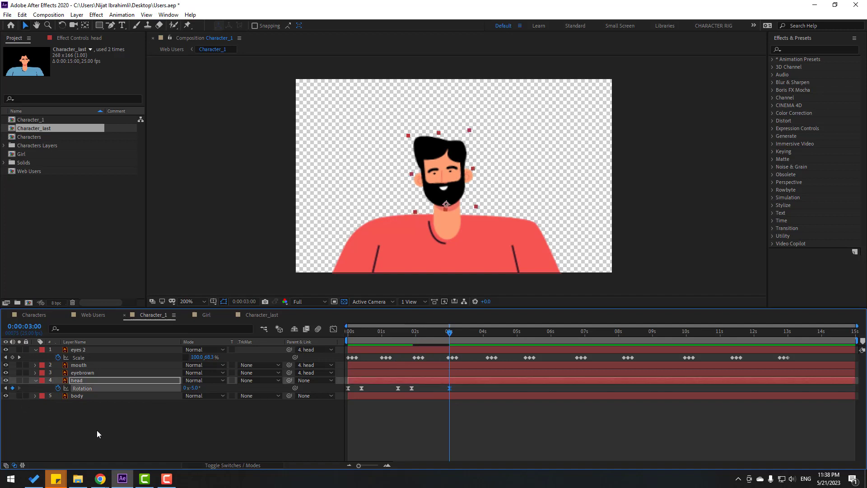
{"action": "left_click", "coordinate": [195, 388]}
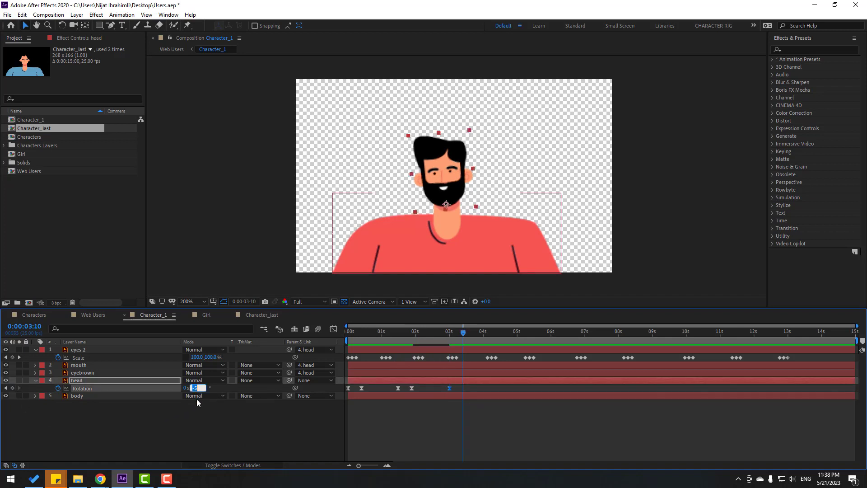
{"action": "type", "text": "6"}
{"action": "key", "text": "Return"}
- Keyframe the head layer's rotation at 0:00:04:12, set it to -2° at 0:00:04:22, and return to the timeline start
{"action": "left_click_drag", "start_coordinate": [490, 339], "coordinate": [500, 338]}
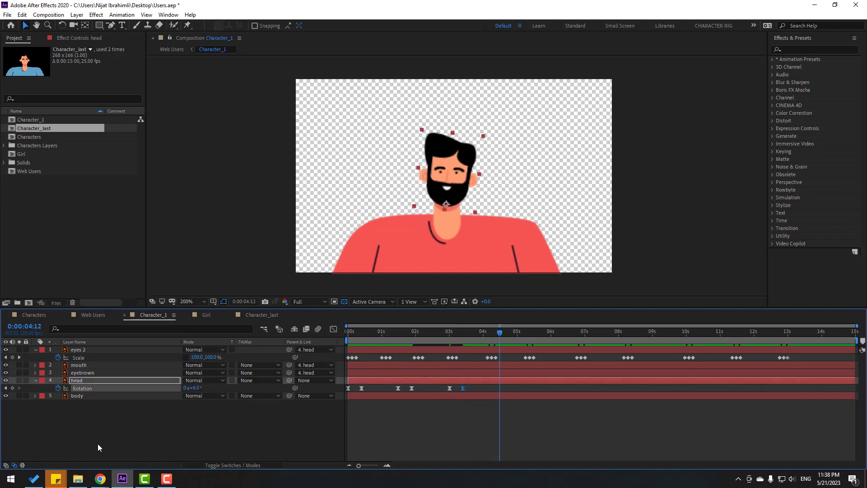
{"action": "key", "text": "shift+Page_Down"}
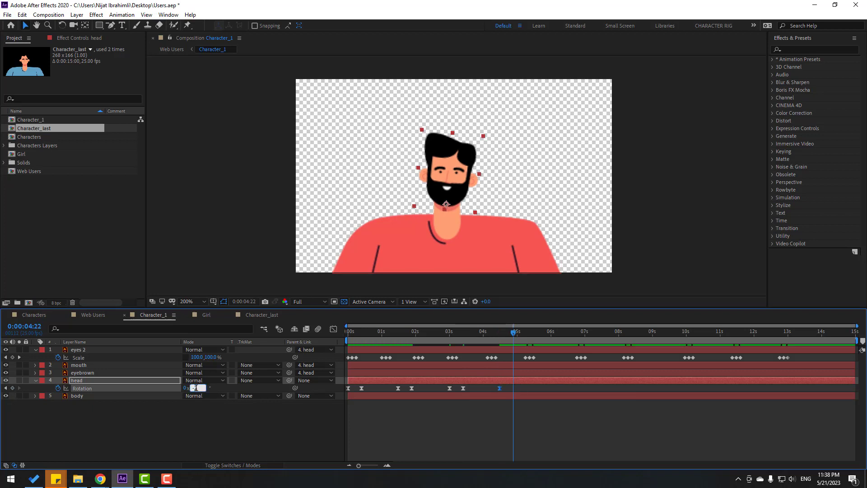
{"action": "key", "text": "Return"}
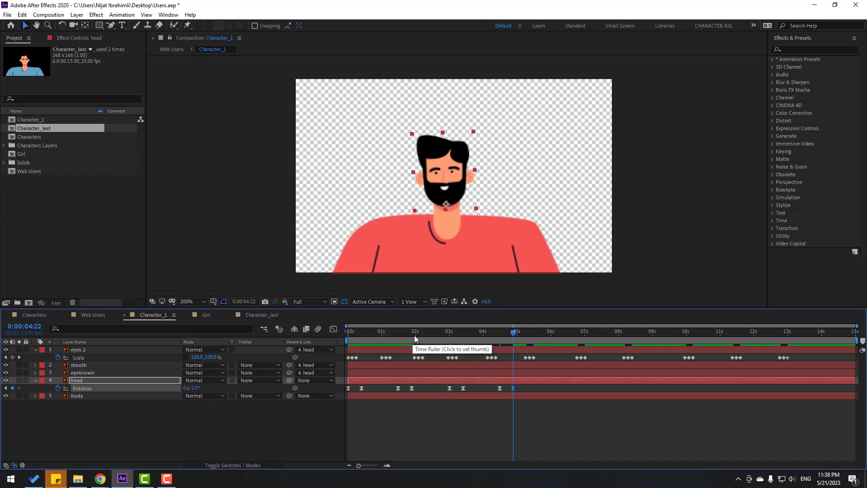
{"action": "key", "text": "Home"}
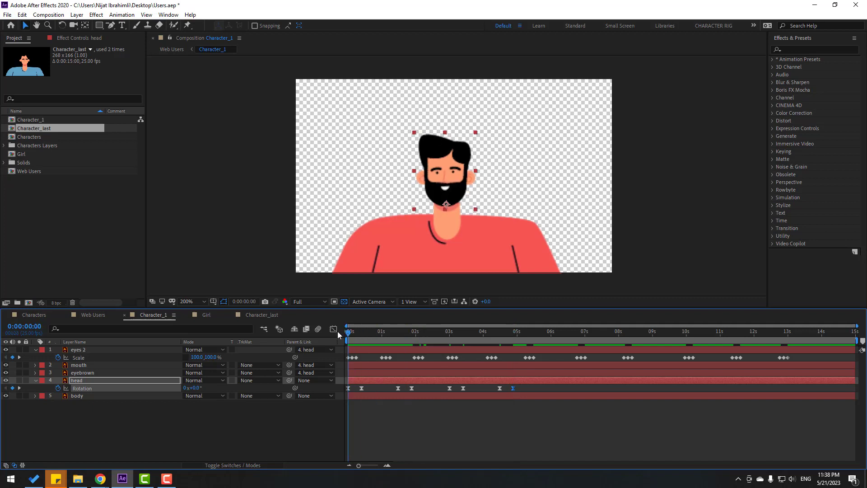
- Keyframe the head layer's position at the timeline start, nudge it slightly down at frame 5, and bring it back at frame 10
{"action": "left_click", "coordinate": [77, 382]}
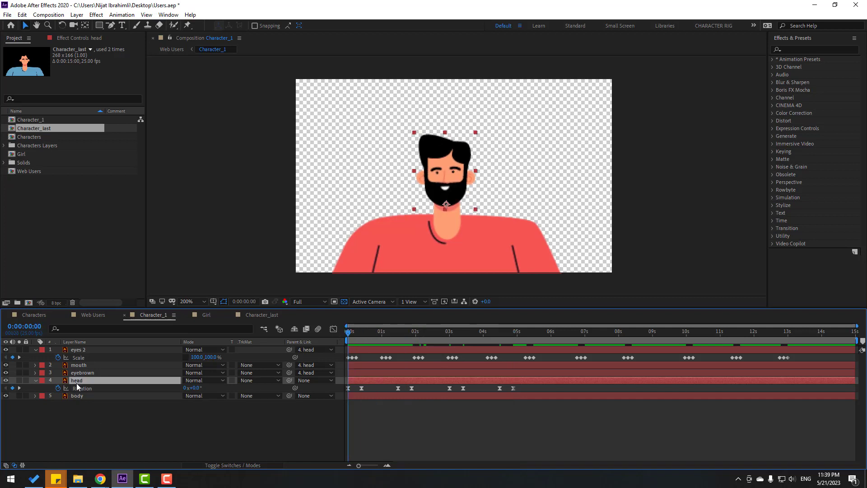
{"action": "key", "text": "shift+p"}
{"action": "left_click", "coordinate": [58, 388]}
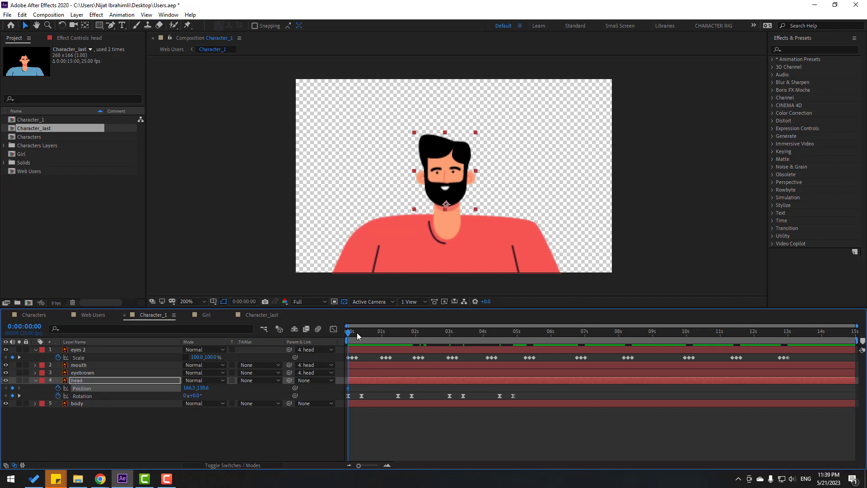
{"action": "scroll", "coordinate": [364, 339], "scroll_direction": "up", "scroll_amount": 5}
{"action": "left_click_drag", "start_coordinate": [359, 332], "coordinate": [456, 334]}
{"action": "key", "text": "Down"}
{"action": "key", "text": "Down"}
{"action": "key", "text": "Down"}
{"action": "left_click_drag", "start_coordinate": [354, 391], "coordinate": [326, 385]}
{"action": "key", "text": "Up"}
{"action": "key", "text": "Up"}
{"action": "key", "text": "Up"}
- Apply Easy Ease to the head layer's three position keyframes
{"action": "left_click_drag", "start_coordinate": [468, 389], "coordinate": [348, 389]}
{"action": "right_click", "coordinate": [348, 387]}
{"action": "mouse_move", "coordinate": [430, 381]}
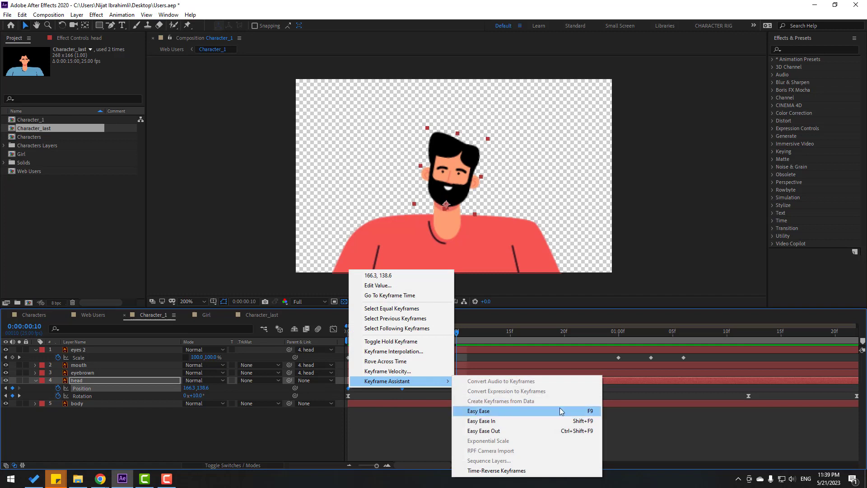
{"action": "left_click", "coordinate": [521, 411]}
- Copy the head's position keyframes to 0:00:01:12, 0:00:03:00 and 0:00:04:12, and play back the result
{"action": "left_click_drag", "start_coordinate": [464, 390], "coordinate": [330, 379]}
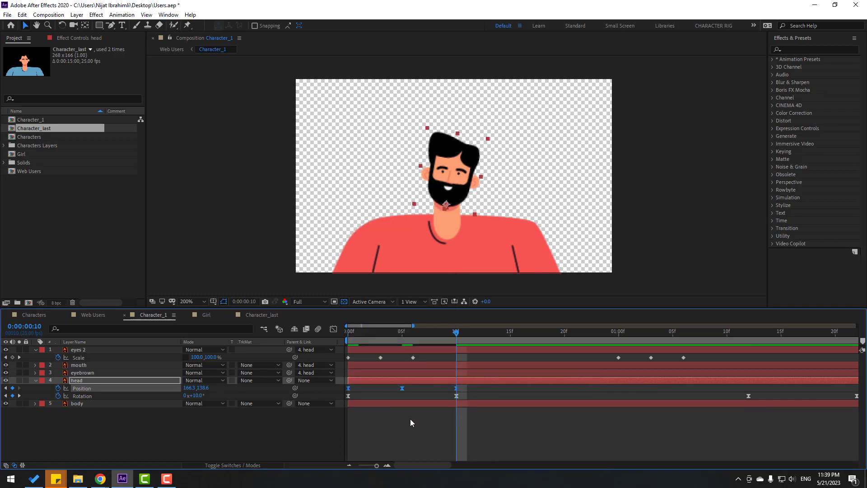
{"action": "scroll", "coordinate": [442, 429], "scroll_direction": "down", "scroll_amount": 3}
{"action": "left_click_drag", "start_coordinate": [409, 332], "coordinate": [409, 332]}
{"action": "key", "text": "ctrl+v"}
{"action": "left_click_drag", "start_coordinate": [468, 332], "coordinate": [473, 331]}
{"action": "key", "text": "ctrl+v"}
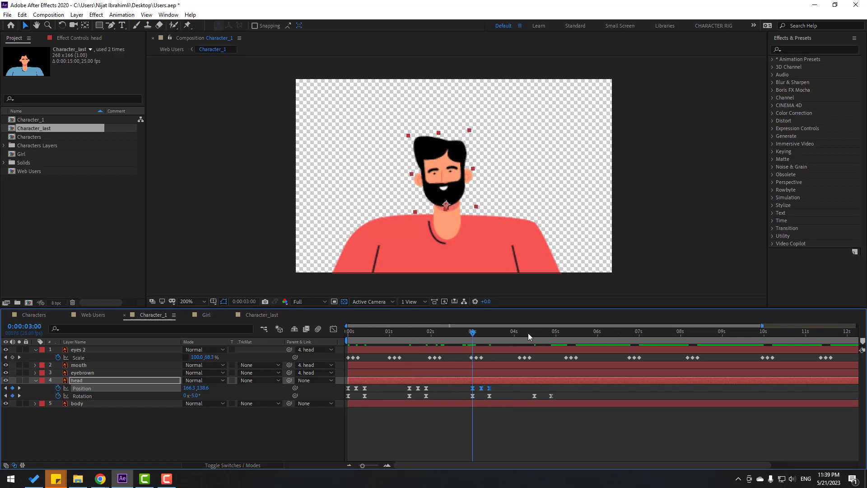
{"action": "left_click", "coordinate": [534, 331]}
{"action": "key", "text": "ctrl+v"}
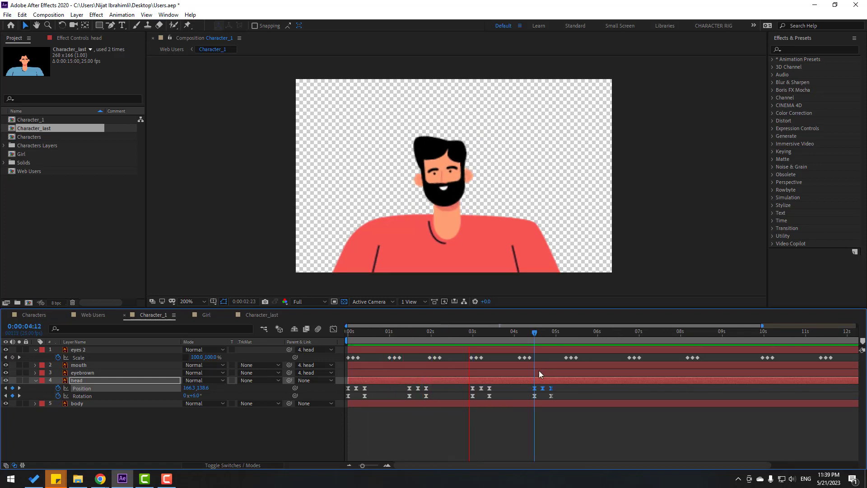
{"action": "left_click", "coordinate": [498, 331]}
{"action": "key", "text": "Home"}
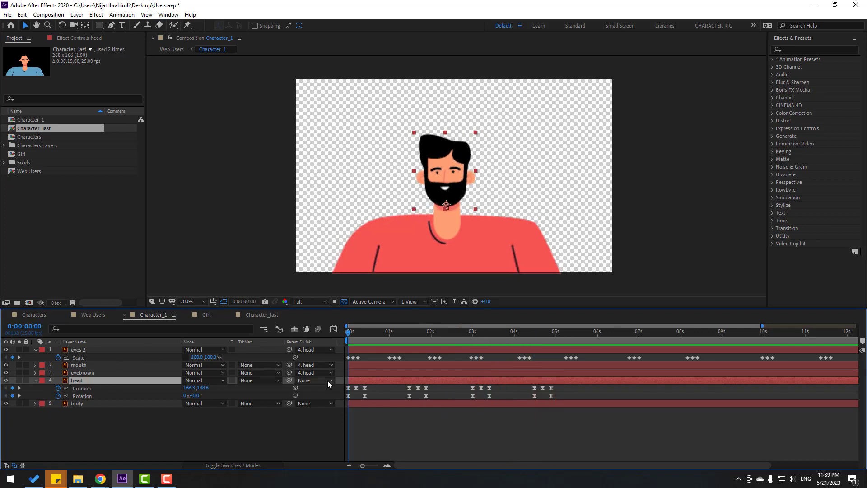
- Parent the head layer to the body layer and move the body's anchor point to its bottom centre
{"action": "left_click_drag", "start_coordinate": [289, 380], "coordinate": [93, 403]}
{"action": "left_click_drag", "start_coordinate": [463, 249], "coordinate": [430, 202]}
{"action": "left_click", "coordinate": [85, 26]}
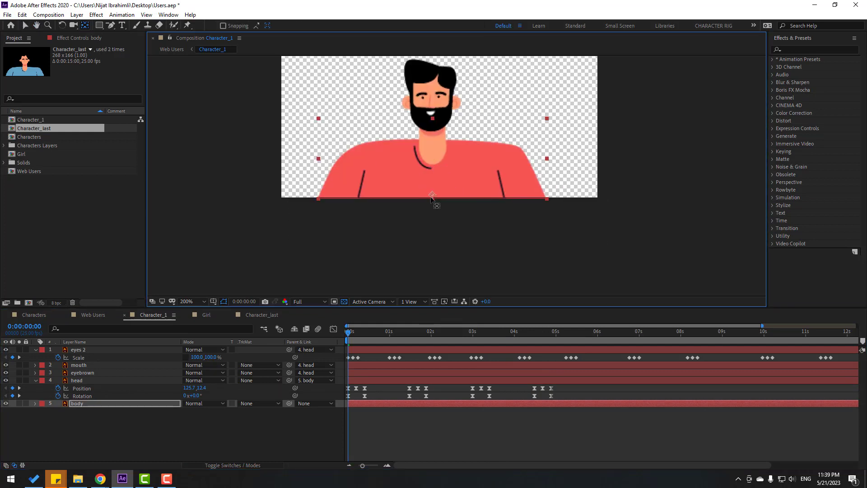
{"action": "key", "text": "v"}
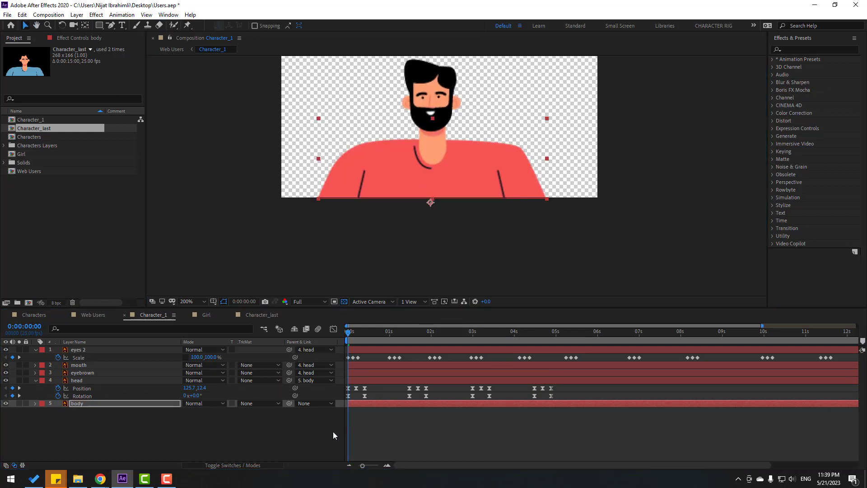
- Keyframe the body's position at the timeline start, lower it to Y 228.3 at frame 10, and repeat the starting keyframe at frame 20
{"action": "key", "text": "p"}
{"action": "left_click", "coordinate": [58, 411]}
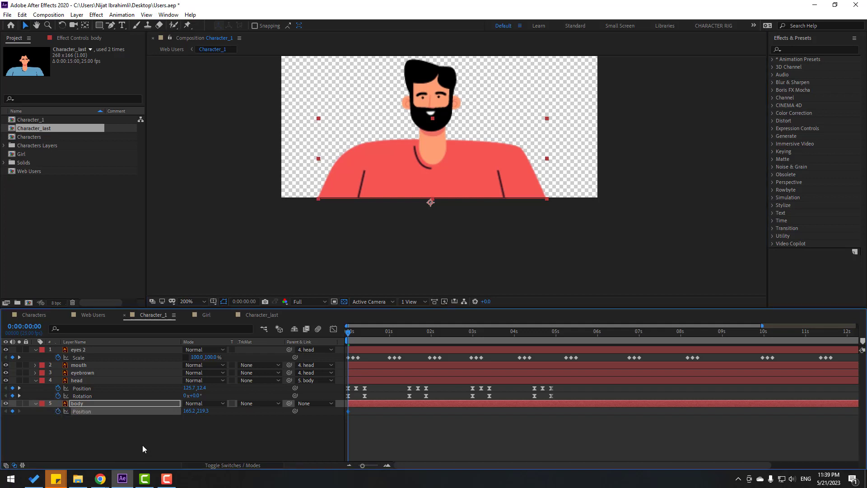
{"action": "key", "text": "space"}
{"action": "left_click_drag", "start_coordinate": [204, 411], "coordinate": [209, 410]}
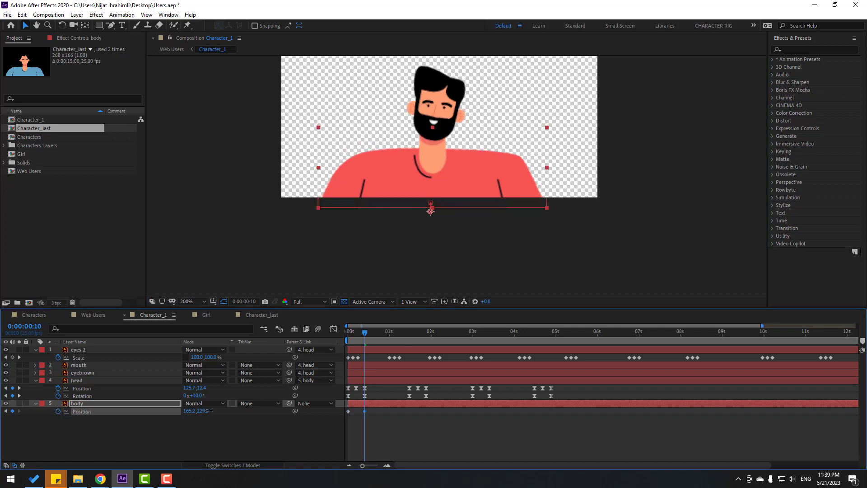
{"action": "key", "text": "shift+Page_Down"}
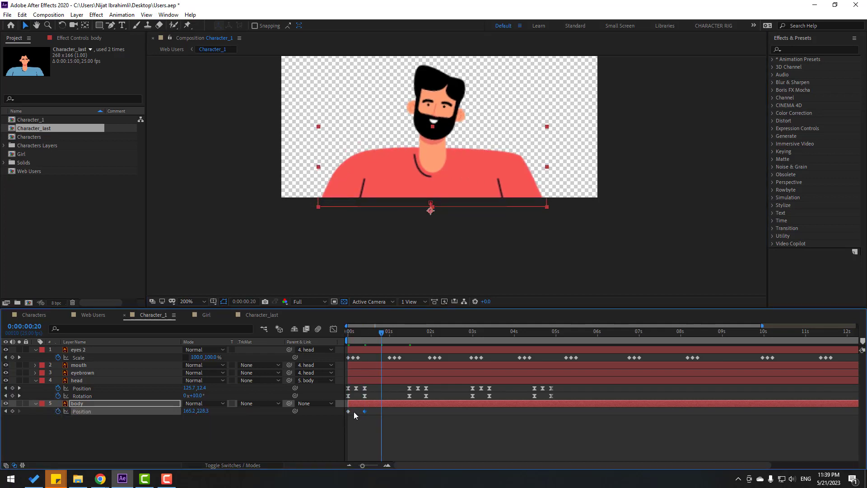
{"action": "key", "text": "ctrl+v"}
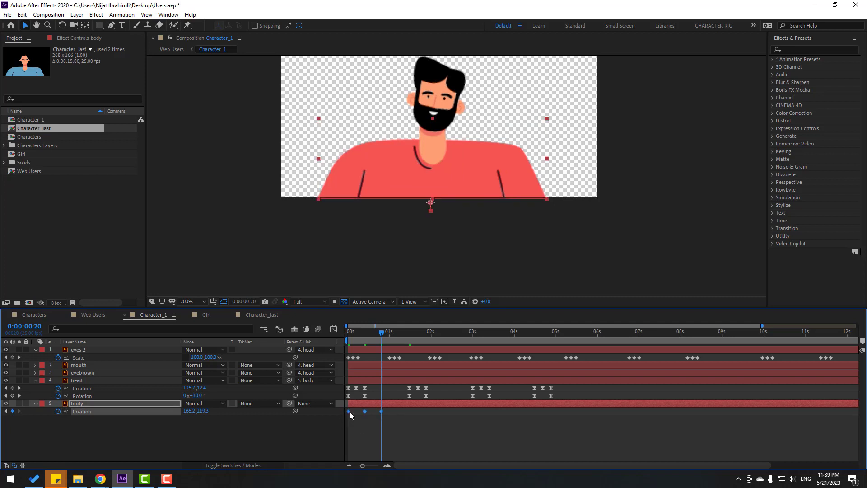
- Apply Easy Ease to the body layer's three position keyframes
{"action": "right_click", "coordinate": [349, 411]}
{"action": "mouse_move", "coordinate": [407, 404]}
{"action": "left_click", "coordinate": [479, 345]}
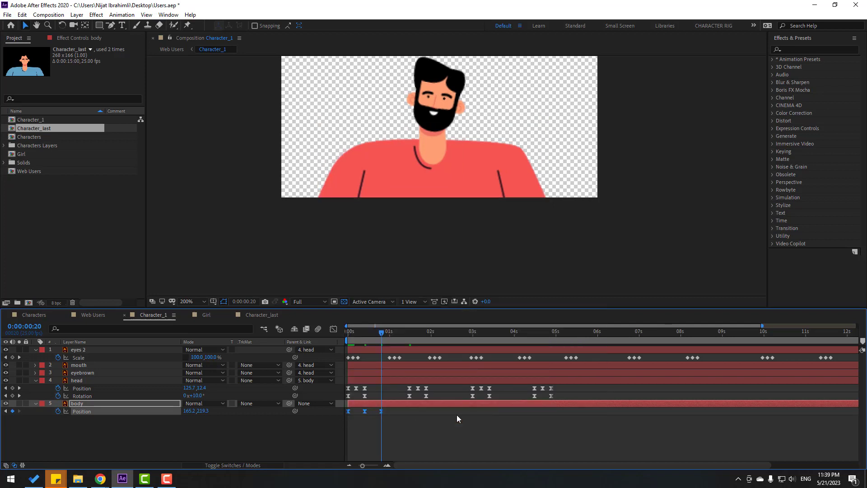
- Reduce the body's dip at frame 10 to a Y position of 223.3 and play back the movement
{"action": "left_click_drag", "start_coordinate": [372, 333], "coordinate": [364, 333]}
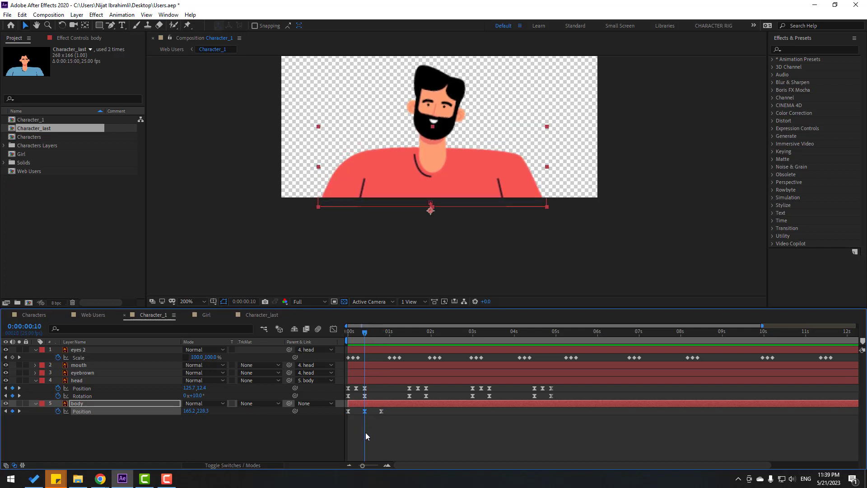
{"action": "key", "text": "space"}
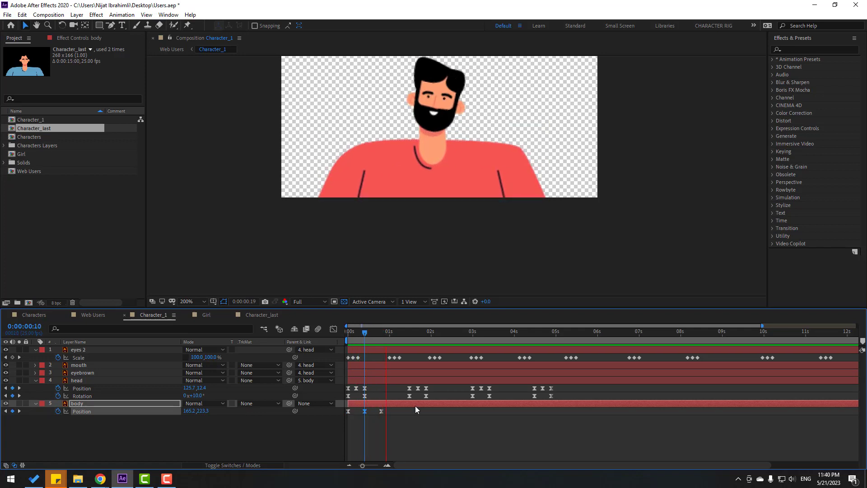
{"action": "key", "text": "space"}
- Keyframe the body layer's rotation at the timeline start and set it to 2° at frame 19
{"action": "left_click_drag", "start_coordinate": [368, 335], "coordinate": [247, 365]}
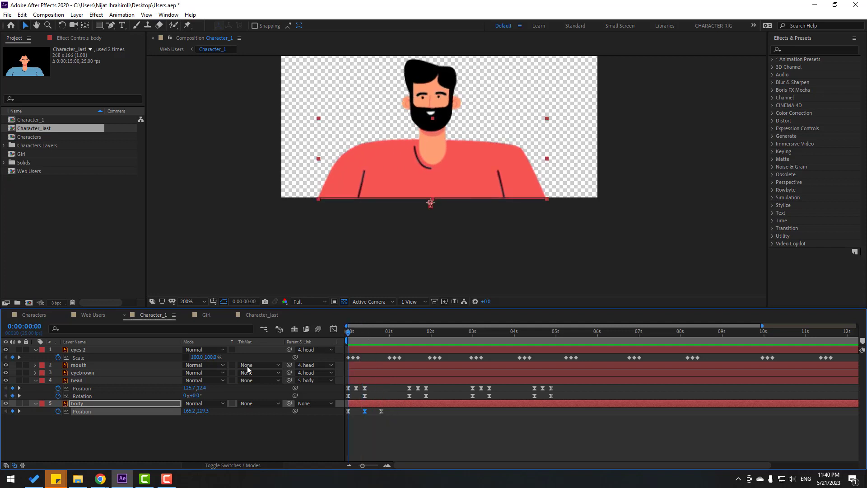
{"action": "key", "text": "shift+r"}
{"action": "left_click", "coordinate": [67, 419]}
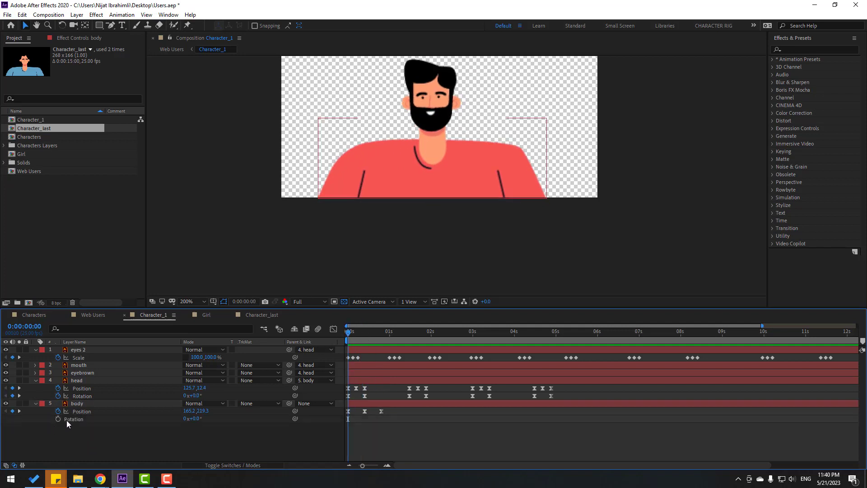
{"action": "left_click_drag", "start_coordinate": [356, 334], "coordinate": [379, 335]}
{"action": "type", "text": "3"}
{"action": "key", "text": "Return"}
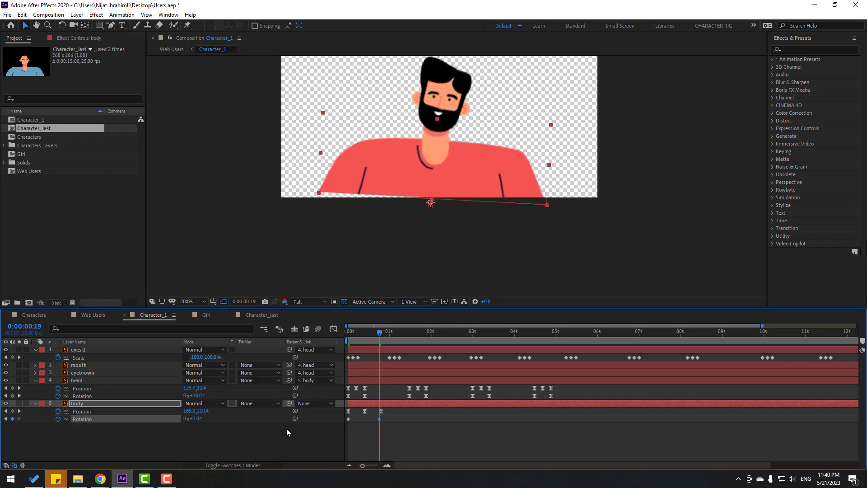
{"action": "left_click", "coordinate": [194, 418]}
{"action": "type", "text": "2"}
{"action": "key", "text": "Return"}
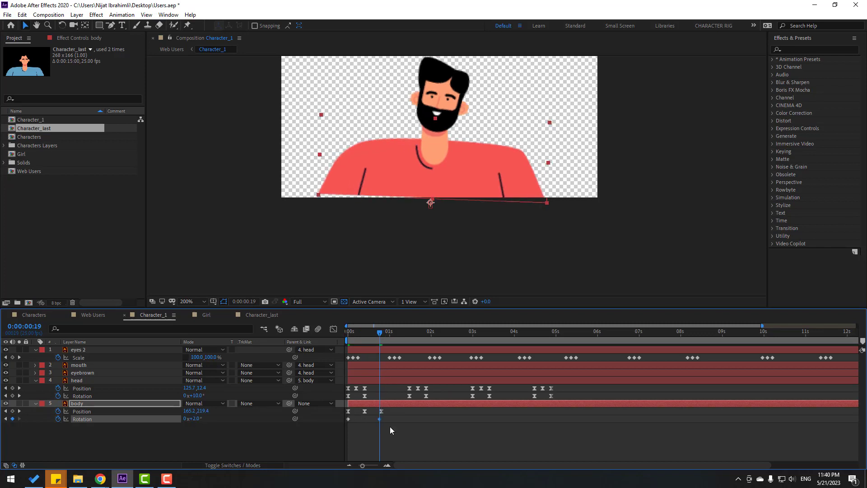
- Align the body's second rotation keyframe with its last position keyframe at frame 20, and apply Easy Ease to both rotation keyframes
{"action": "mouse_move", "coordinate": [391, 430]}
{"action": "left_mouse_down"}
{"action": "mouse_move", "coordinate": [345, 418]}
{"action": "mouse_move", "coordinate": [381, 421]}
{"action": "left_mouse_up"}
{"action": "right_click", "coordinate": [346, 418]}
{"action": "mouse_move", "coordinate": [406, 411]}
{"action": "left_click", "coordinate": [486, 356]}
{"action": "left_click", "coordinate": [424, 432]}
{"action": "left_click", "coordinate": [402, 426]}
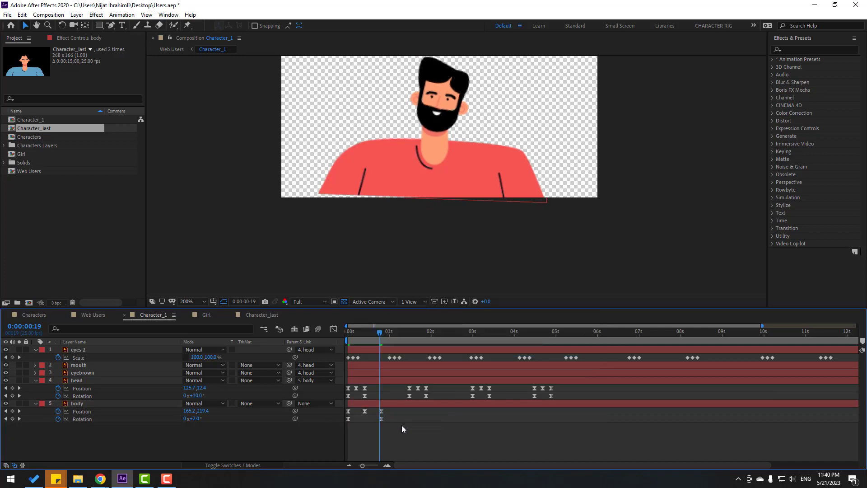
- Move the body's last position and rotation keyframes to frame 16 and its middle position keyframe to about frame 7, checking playback
{"action": "key", "text": "space"}
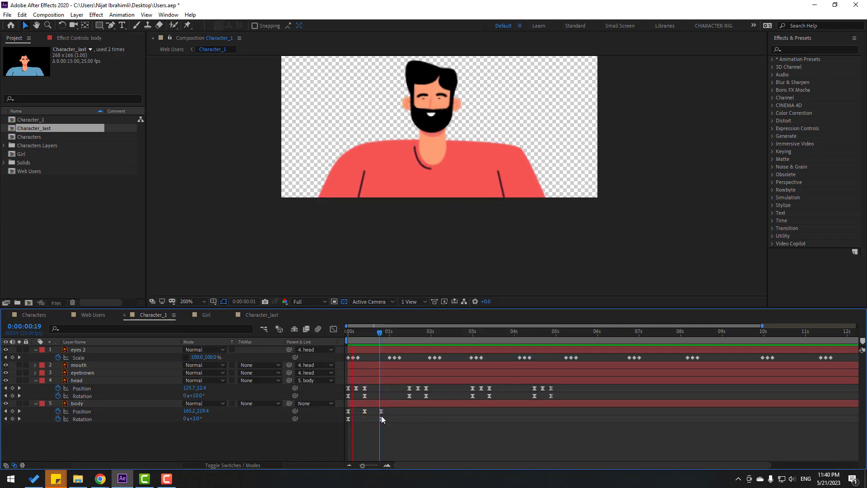
{"action": "key", "text": "space"}
{"action": "left_click_drag", "start_coordinate": [381, 420], "coordinate": [359, 411]}
{"action": "left_click", "coordinate": [363, 427]}
{"action": "key", "text": "space"}
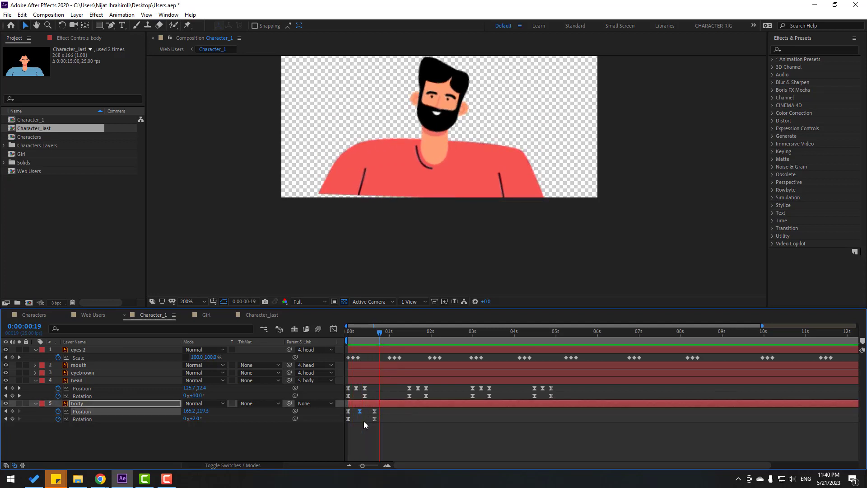
{"action": "key", "text": "space"}
- Set the body's Y position to 222.3 at frame 16, play back the movement, and select the body's position keyframes
{"action": "left_click", "coordinate": [375, 332]}
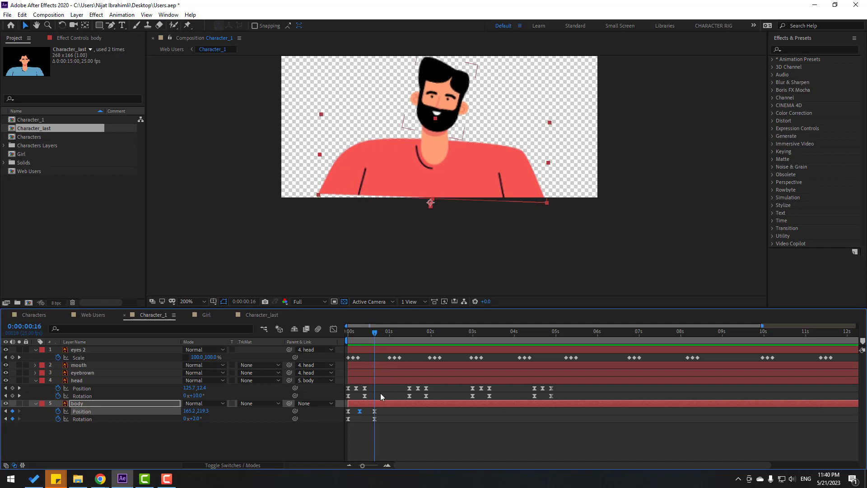
{"action": "left_click_drag", "start_coordinate": [380, 414], "coordinate": [342, 409]}
{"action": "left_click", "coordinate": [478, 430]}
{"action": "key", "text": "space"}
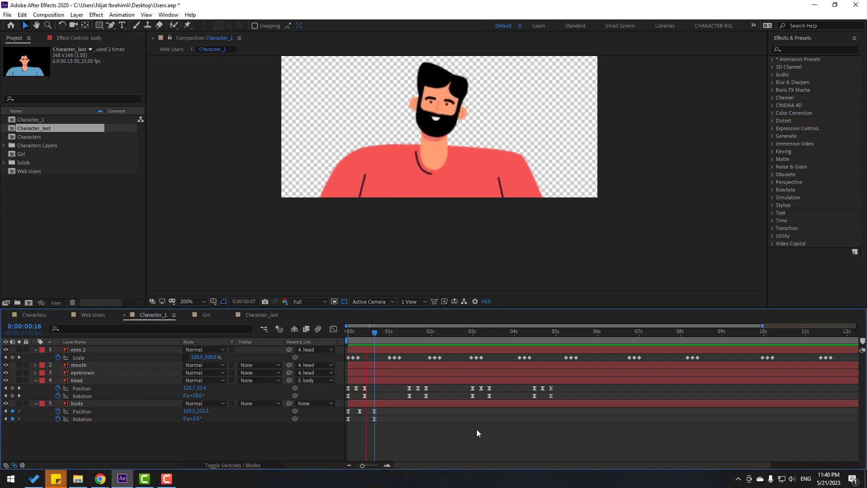
{"action": "key", "text": "space"}
{"action": "left_click_drag", "start_coordinate": [381, 414], "coordinate": [336, 409]}
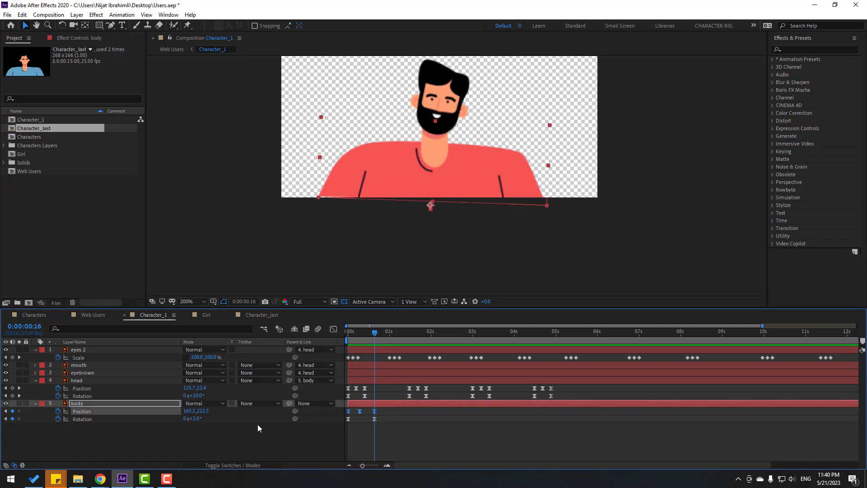
- Hold the body's rotation with a keyframe at 1:11 and set it to -2° at 1:21
{"action": "left_click", "coordinate": [454, 432]}
{"action": "key", "text": "space"}
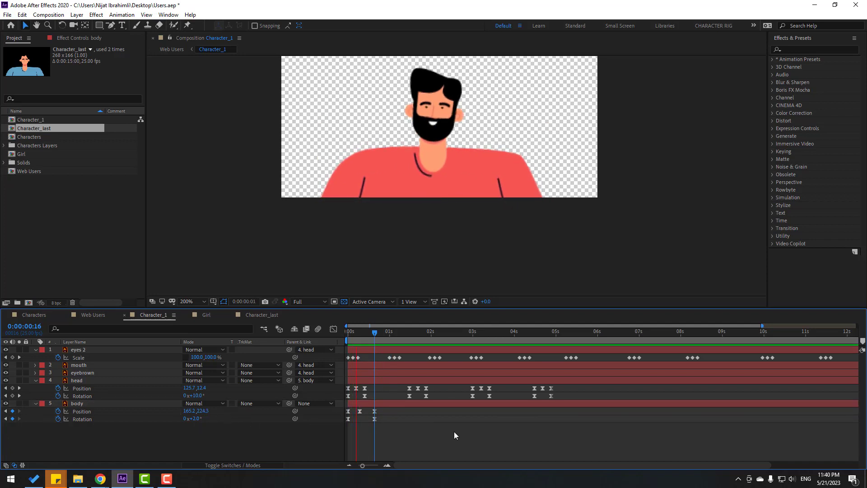
{"action": "left_click_drag", "start_coordinate": [399, 335], "coordinate": [407, 334]}
{"action": "left_click", "coordinate": [12, 418]}
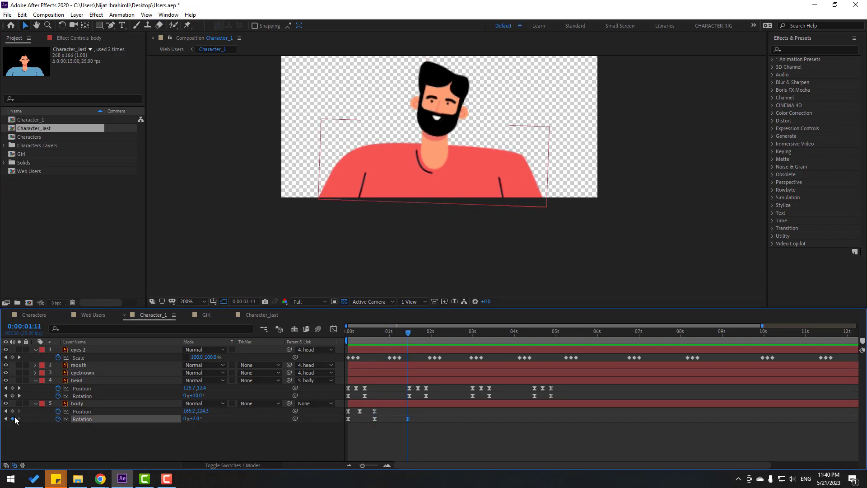
{"action": "key", "text": "shift+Page_Down"}
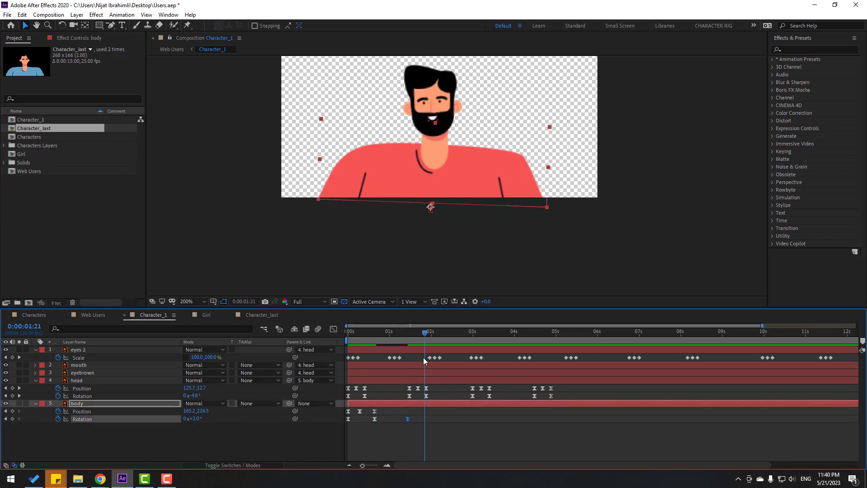
{"action": "left_click", "coordinate": [236, 453]}
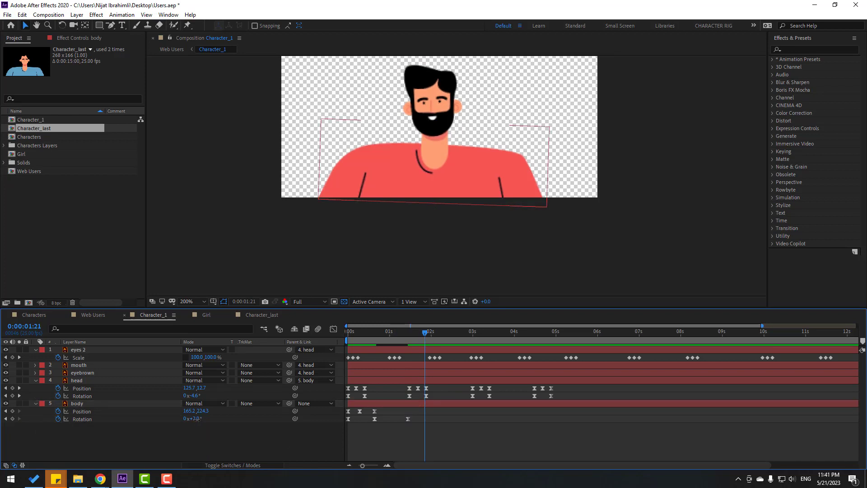
{"action": "left_click", "coordinate": [197, 419]}
{"action": "type", "text": "-2"}
{"action": "key", "text": "Return"}
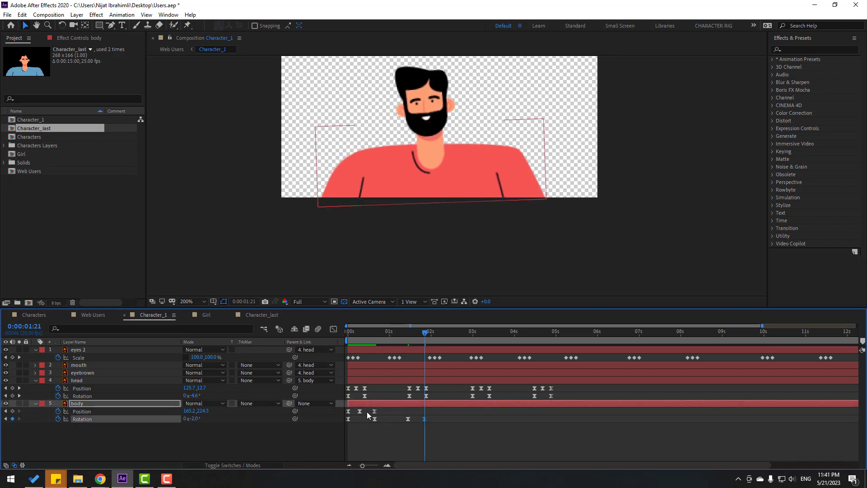
- Duplicate the body's three position keyframes so the copies start at about 1:10, alongside the new rotation keyframes, and play the movement back
{"action": "left_click_drag", "start_coordinate": [438, 413], "coordinate": [419, 411]}
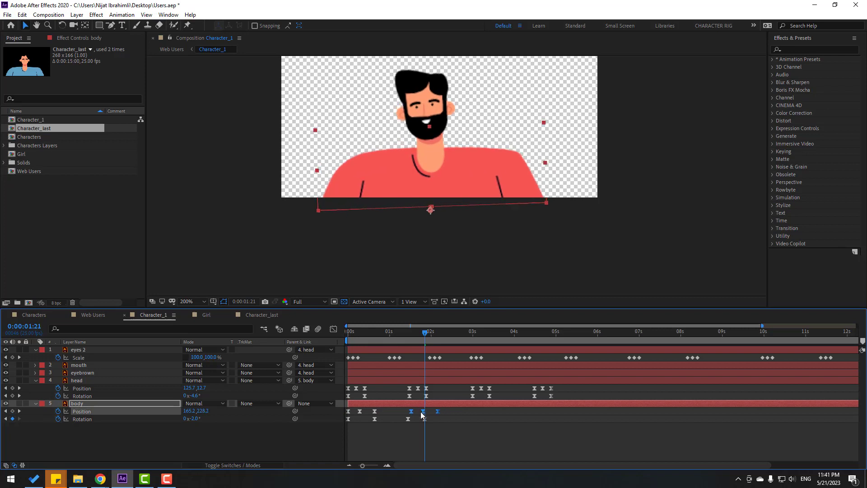
{"action": "mouse_move", "coordinate": [397, 336]}
{"action": "left_mouse_down"}
{"action": "mouse_move", "coordinate": [434, 337]}
{"action": "mouse_move", "coordinate": [411, 341]}
{"action": "left_mouse_up"}
{"action": "key", "text": "space"}
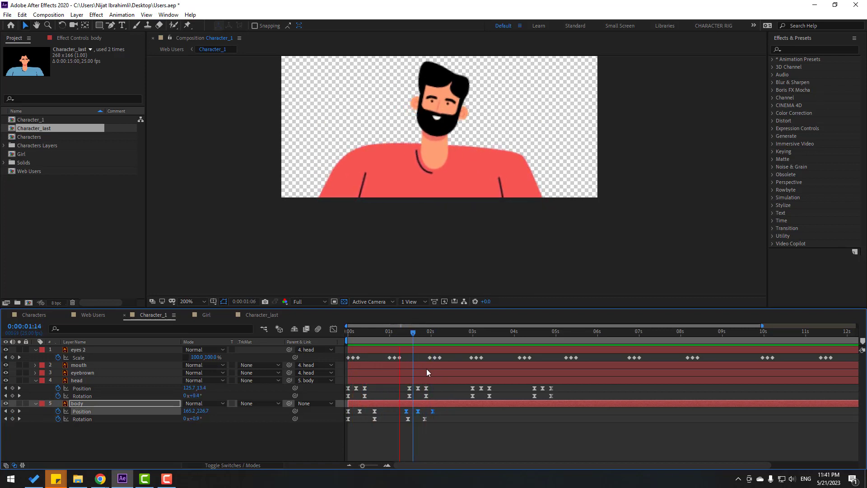
{"action": "key", "text": "space"}
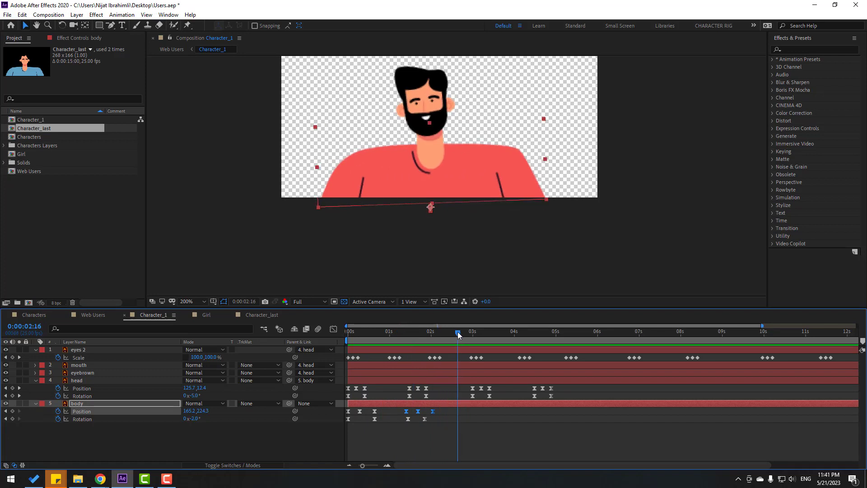
- Hold the body's rotation with a keyframe at 2:19 and set it to 1° at 3:04
{"action": "left_click", "coordinate": [31, 431]}
{"action": "left_click", "coordinate": [12, 418]}
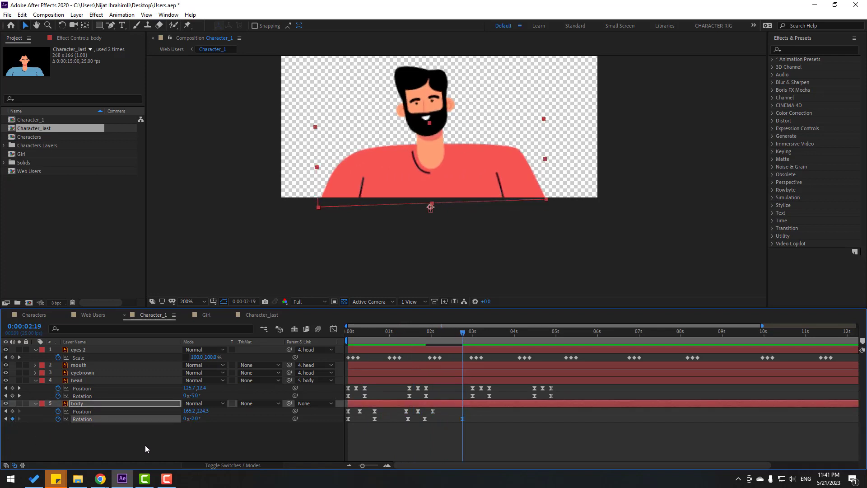
{"action": "key", "text": "shift+Page_Down"}
{"action": "left_click", "coordinate": [194, 418]}
{"action": "type", "text": "1"}
{"action": "key", "text": "Return"}
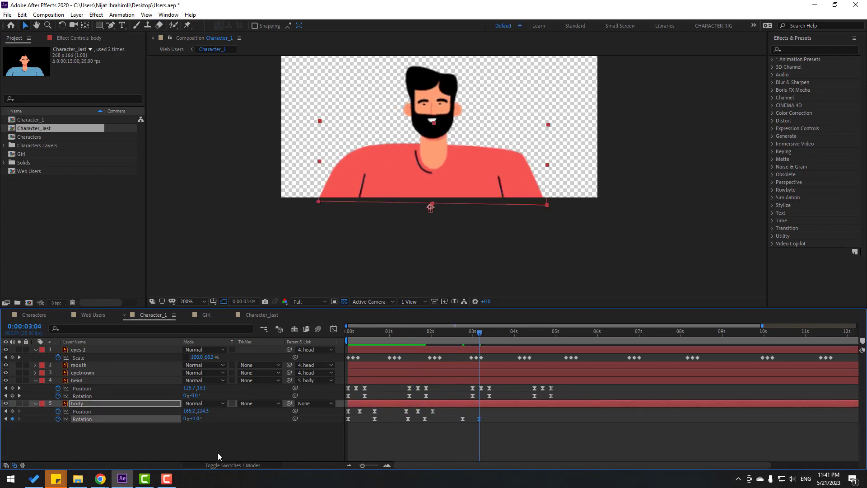
- Duplicate the body's second group of position keyframes near 3 seconds, shift them with the last two rotation keyframes about five frames later, and check playback
{"action": "left_click_drag", "start_coordinate": [436, 408], "coordinate": [398, 414]}
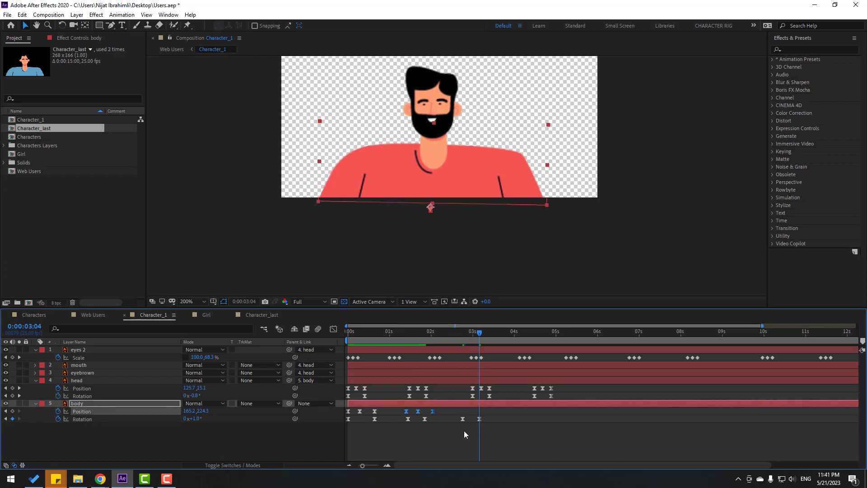
{"action": "left_click_drag", "start_coordinate": [491, 411], "coordinate": [472, 411]}
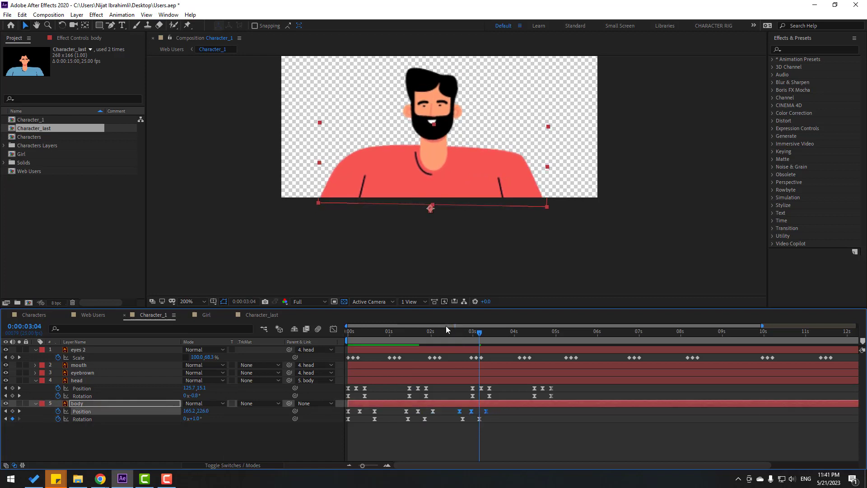
{"action": "left_click_drag", "start_coordinate": [447, 330], "coordinate": [488, 332]}
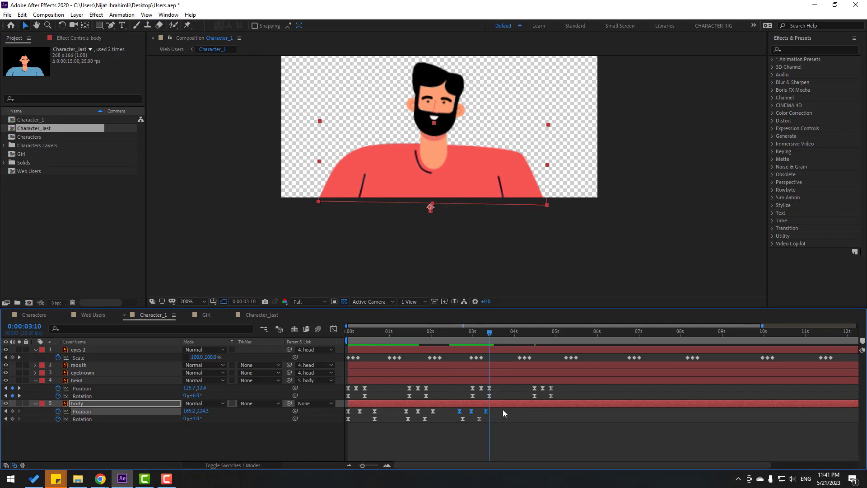
{"action": "left_click_drag", "start_coordinate": [502, 409], "coordinate": [467, 411]}
{"action": "key", "text": "space"}
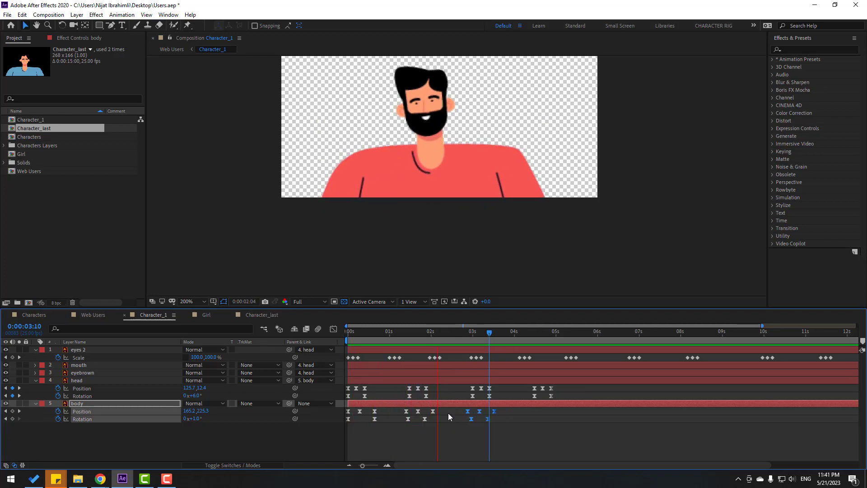
{"action": "key", "text": "space"}
- Open the Web Users composition and play it to check the bearded character's movement inside the browser window
{"action": "left_click", "coordinate": [36, 314]}
{"action": "left_click", "coordinate": [93, 315]}
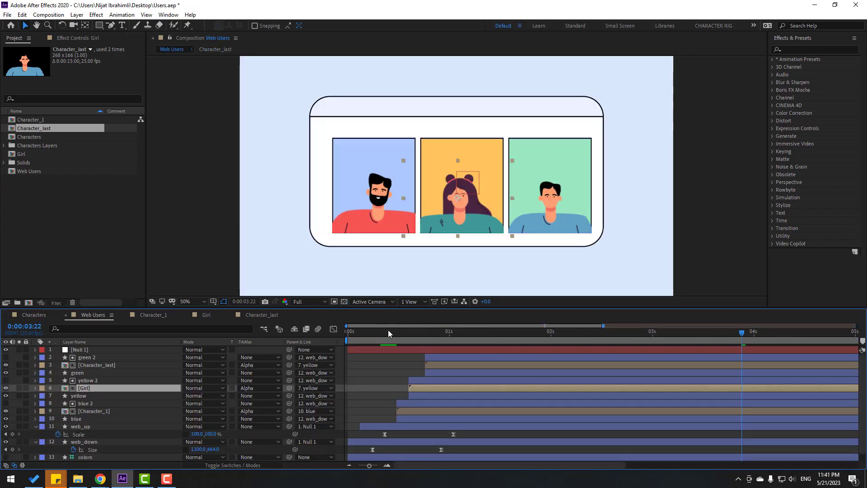
{"action": "left_click_drag", "start_coordinate": [384, 333], "coordinate": [600, 365]}
{"action": "key", "text": "space"}
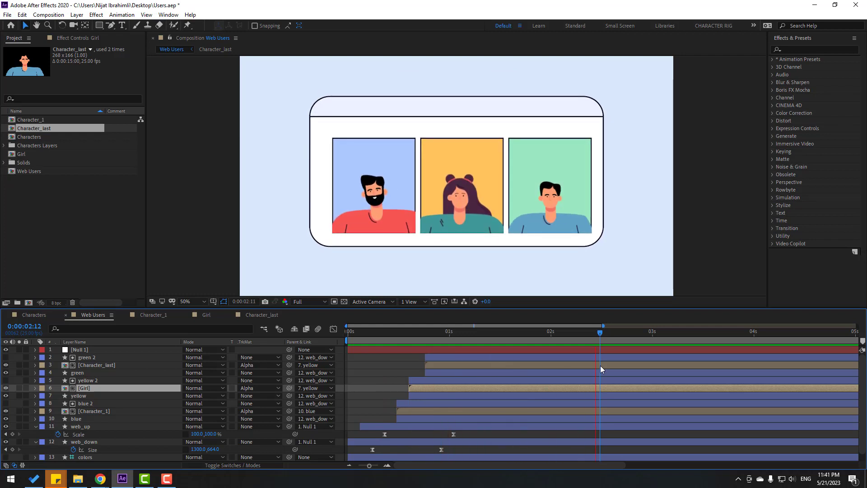
{"action": "key", "text": "space"}
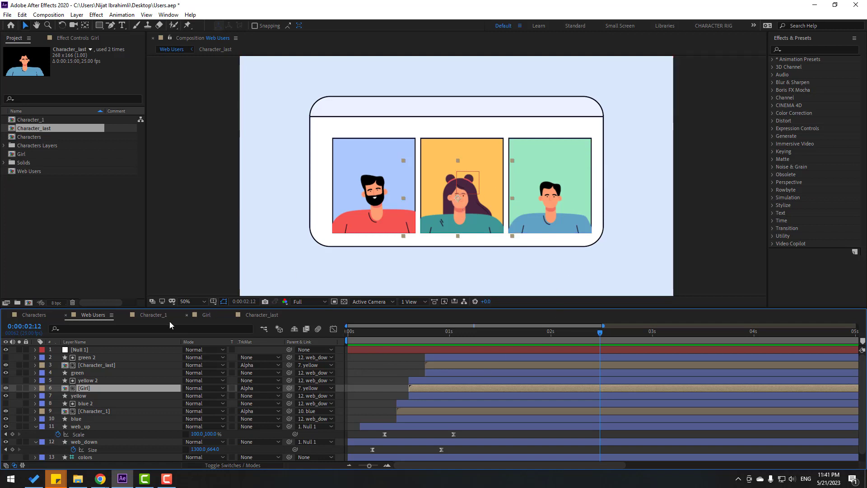
- Look through the Character_1, Girl and Character_last compositions, and return to the Web Users composition
{"action": "left_click", "coordinate": [153, 317]}
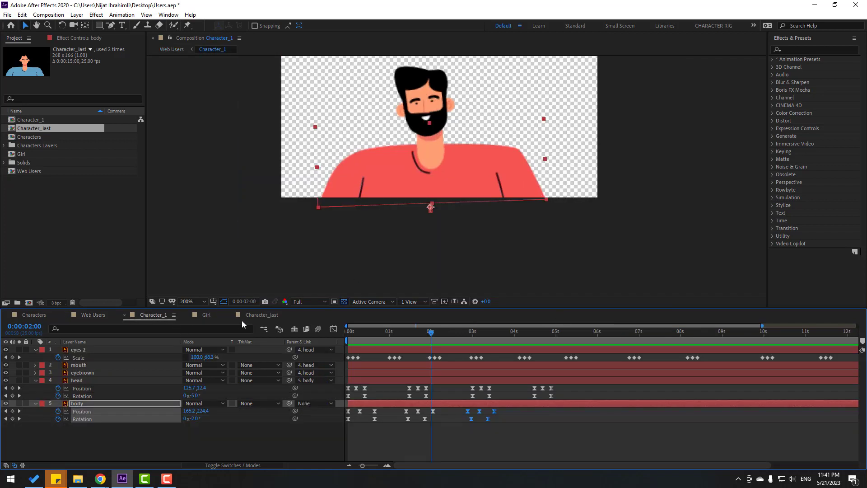
{"action": "left_click", "coordinate": [205, 315]}
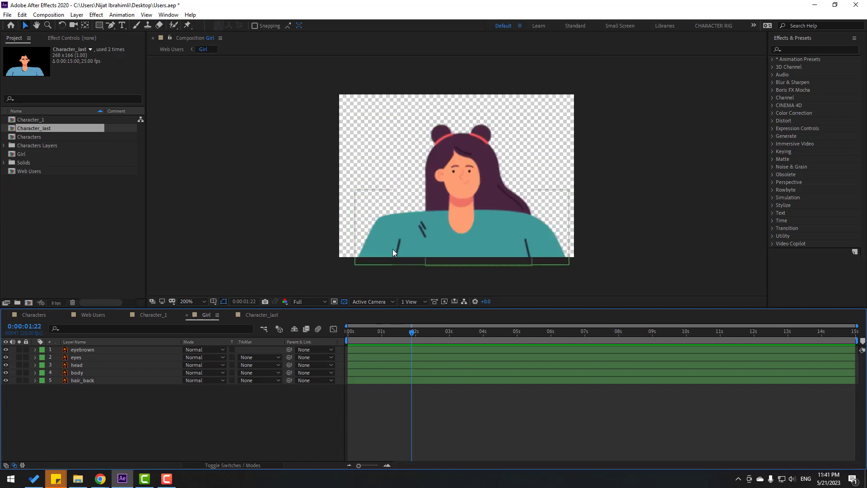
{"action": "left_click", "coordinate": [250, 315]}
{"action": "left_click", "coordinate": [91, 315]}
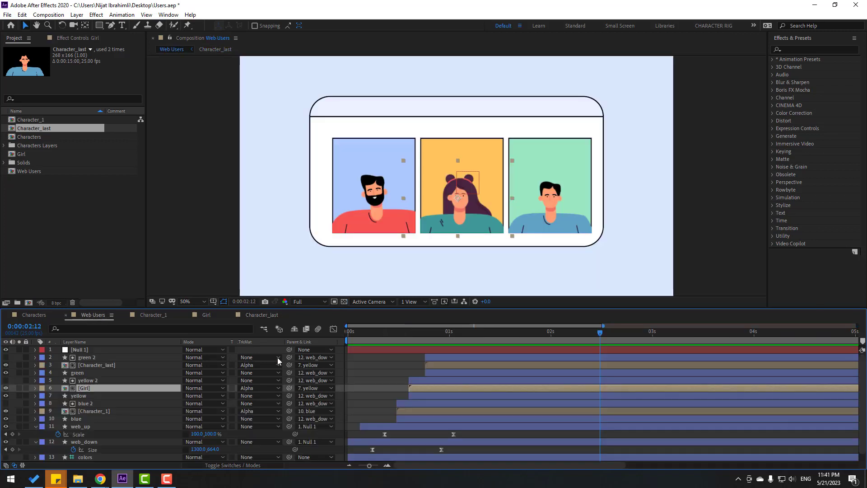